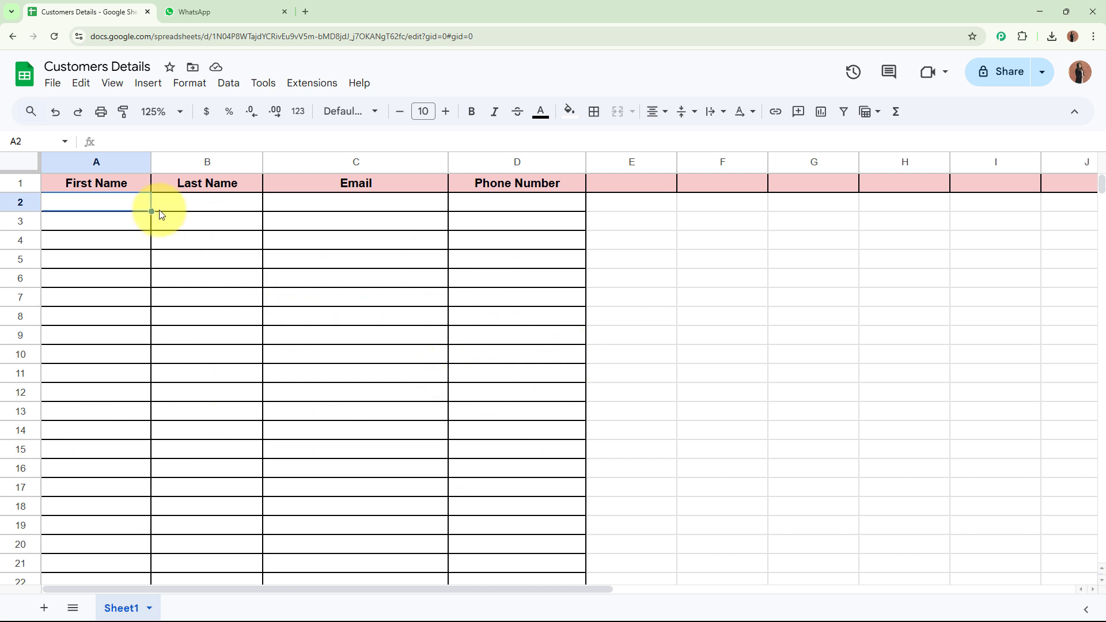
Check the empty rows A2:D14 of Customers Details, then switch to the WhatsApp Web tab.
left_click_drag(138, 201, 575, 446)
left_click(683, 447)
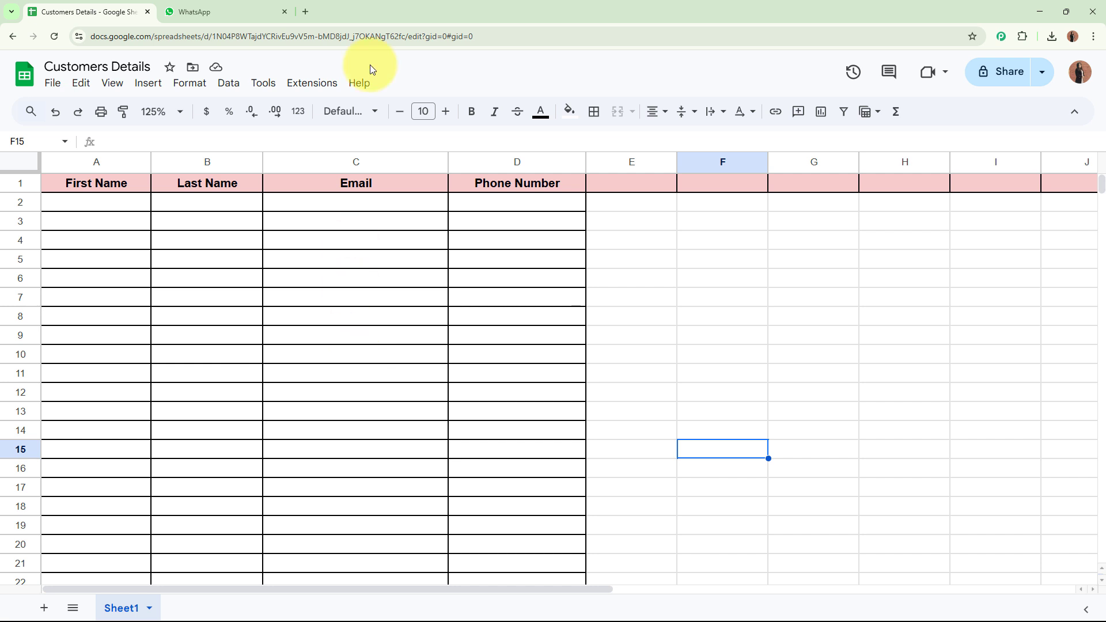
left_click(254, 11)
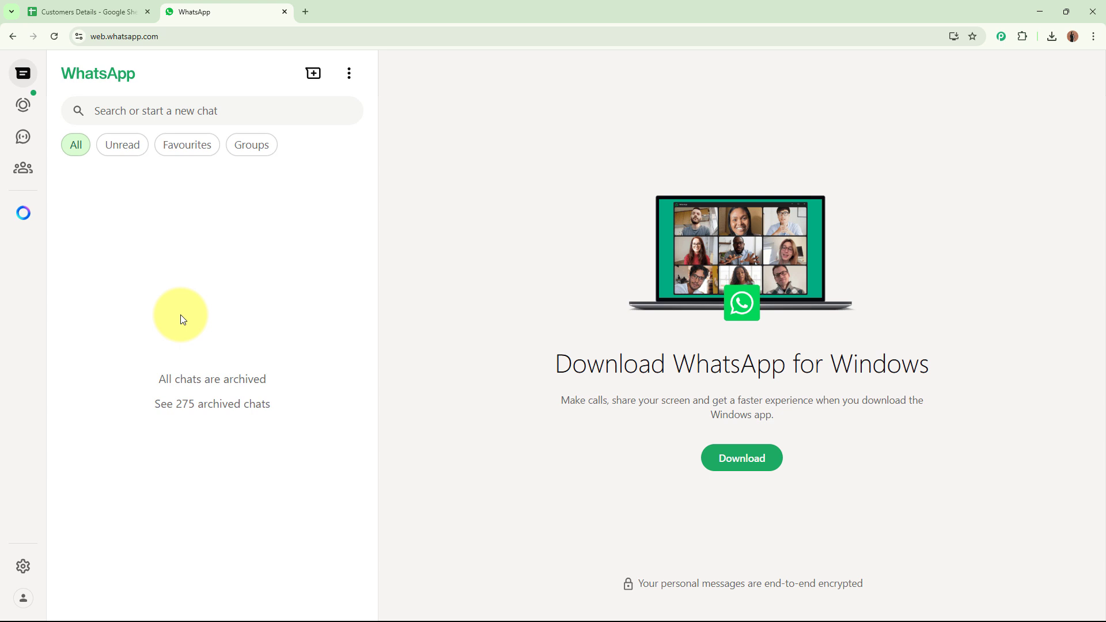
Return to the Customers Details sheet and highlight row 2 for the new lead.
left_click(91, 7)
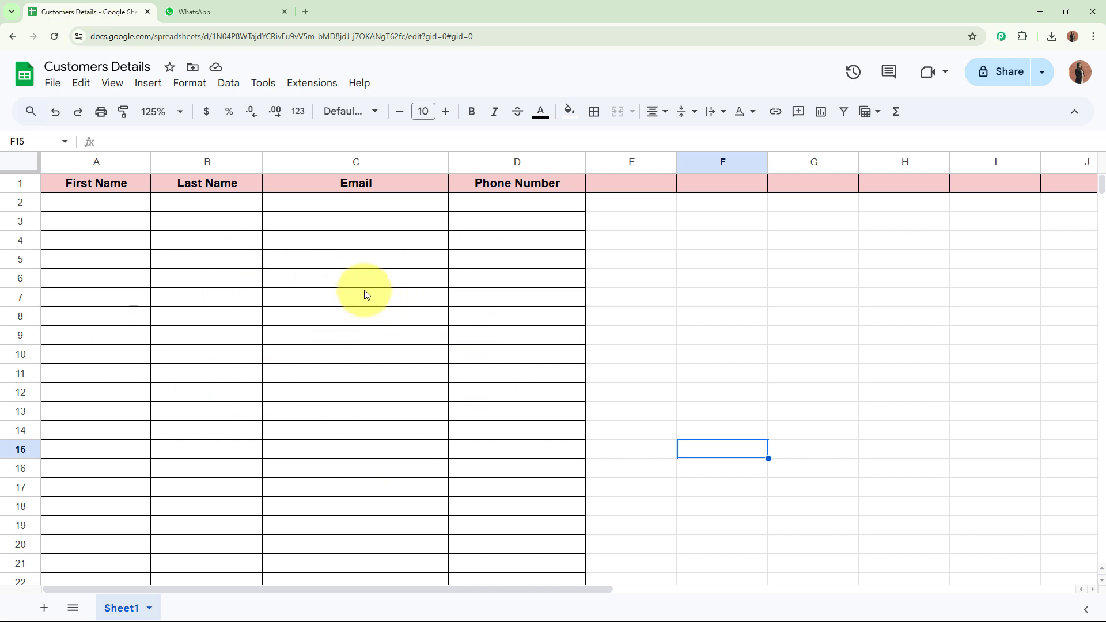
left_click_drag(87, 203, 475, 209)
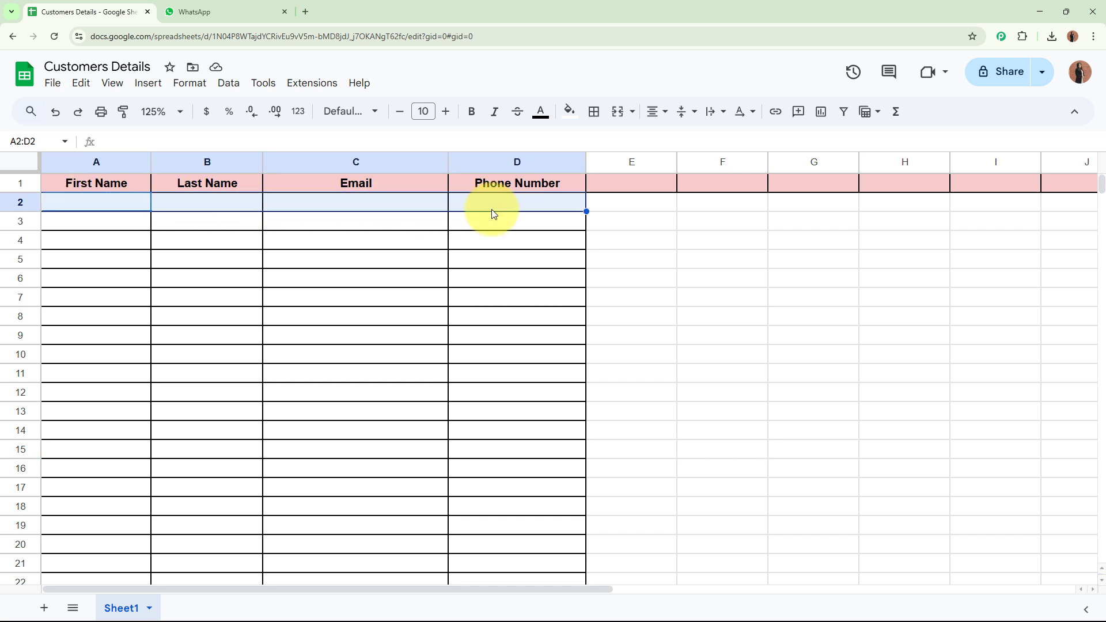
Enter 'Test' and 'User' plus the lead's email and phone number in row 2, then open WhatsApp Web.
left_click(488, 241)
left_click(119, 209)
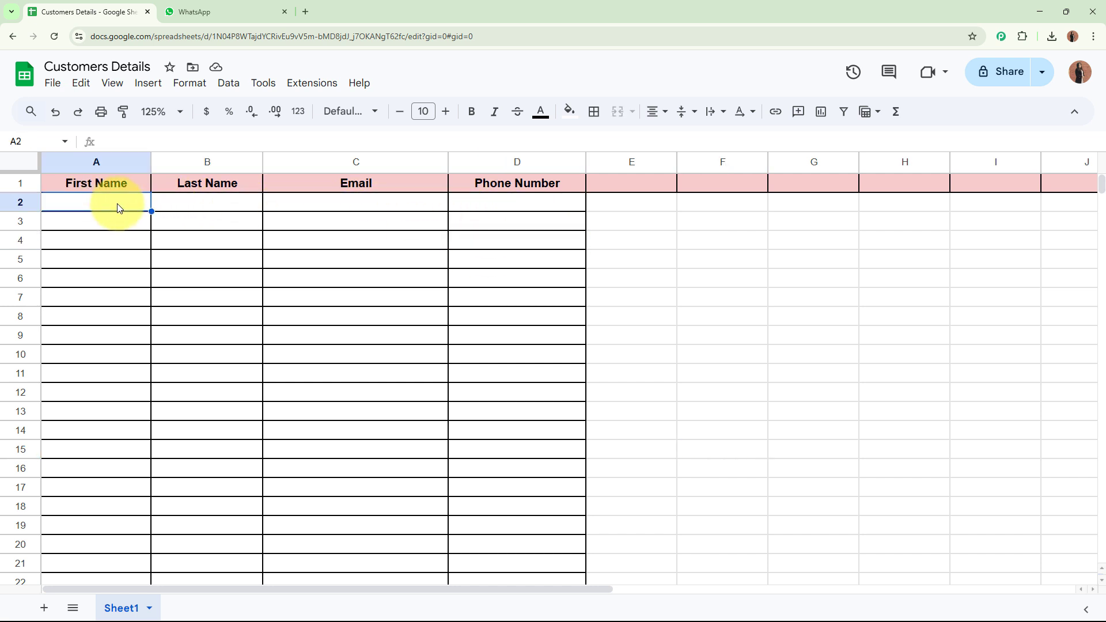
type("T")
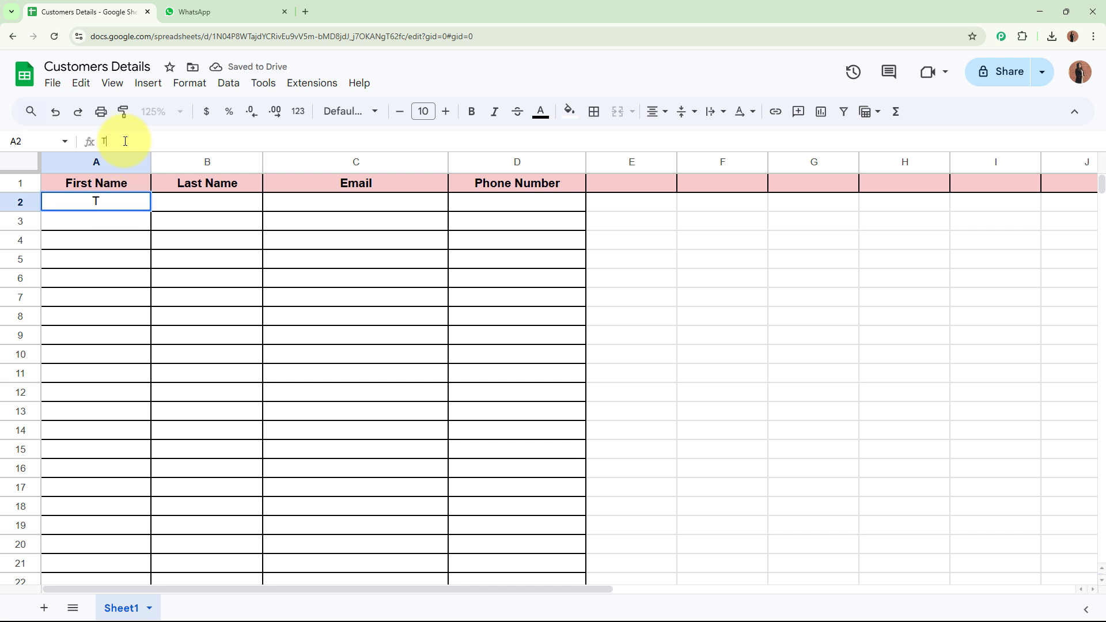
type("est")
left_click(184, 203)
type("U")
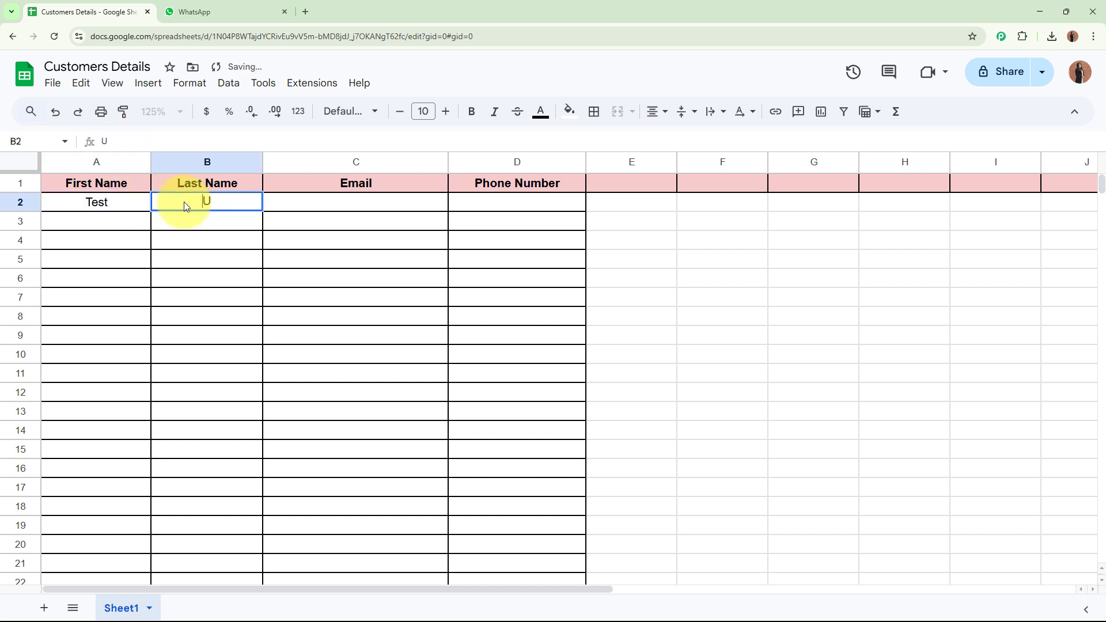
type("ser")
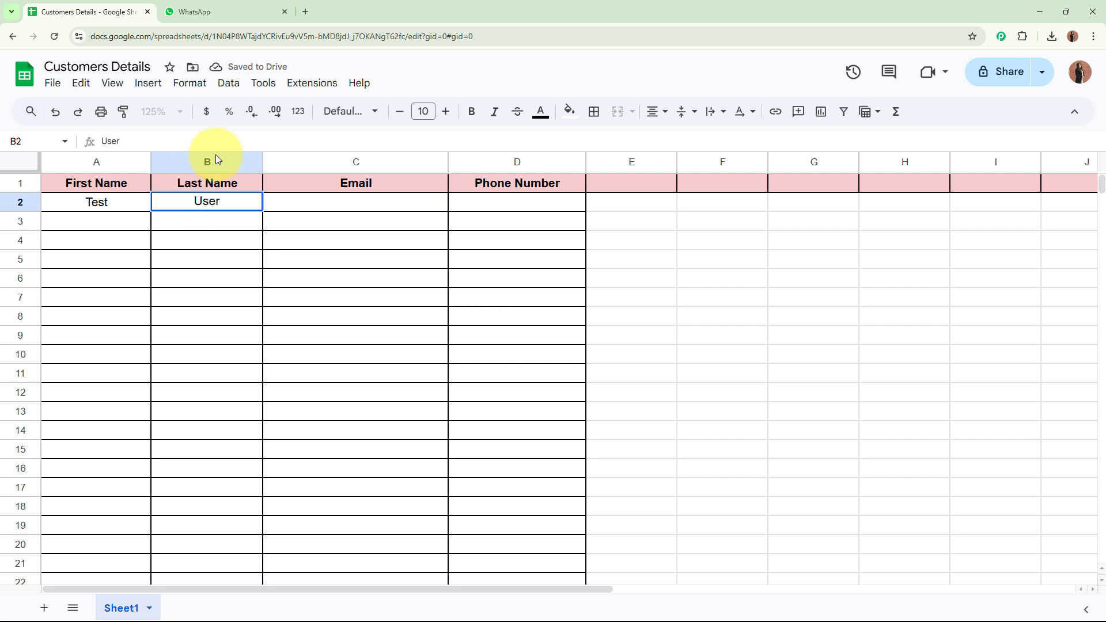
left_click(356, 202)
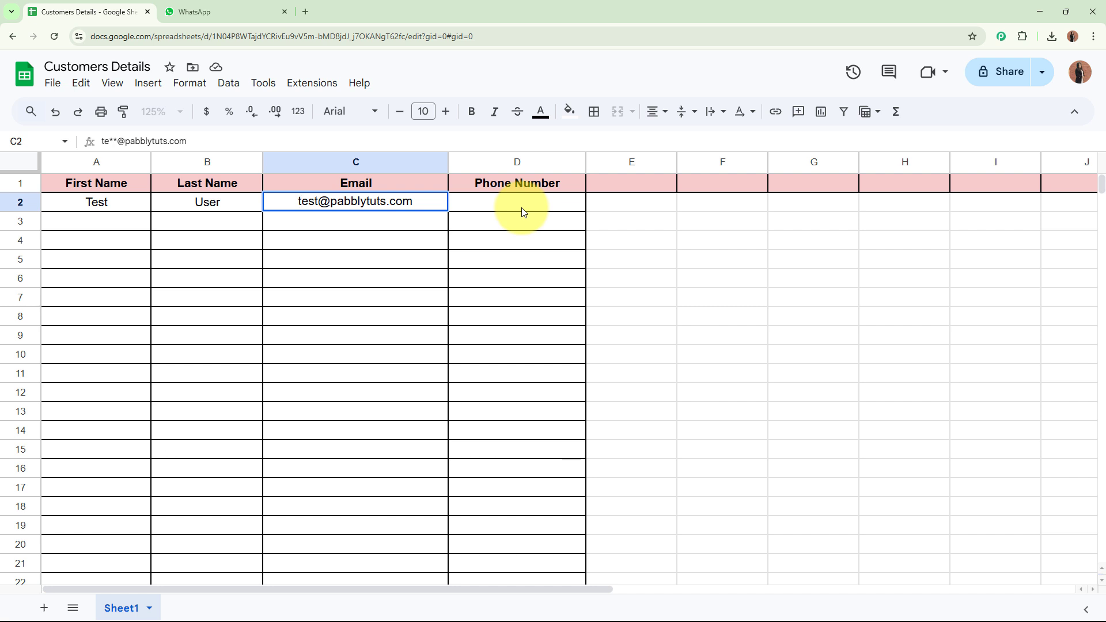
left_click(522, 212)
key("Return")
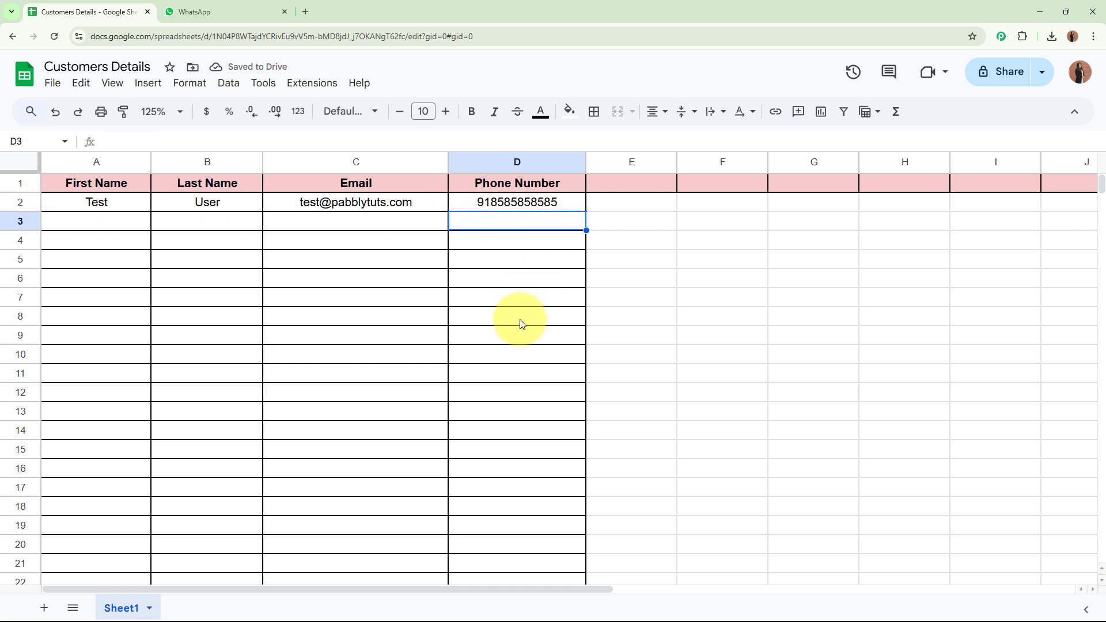
key("ctrl+Home")
left_click(221, 12)
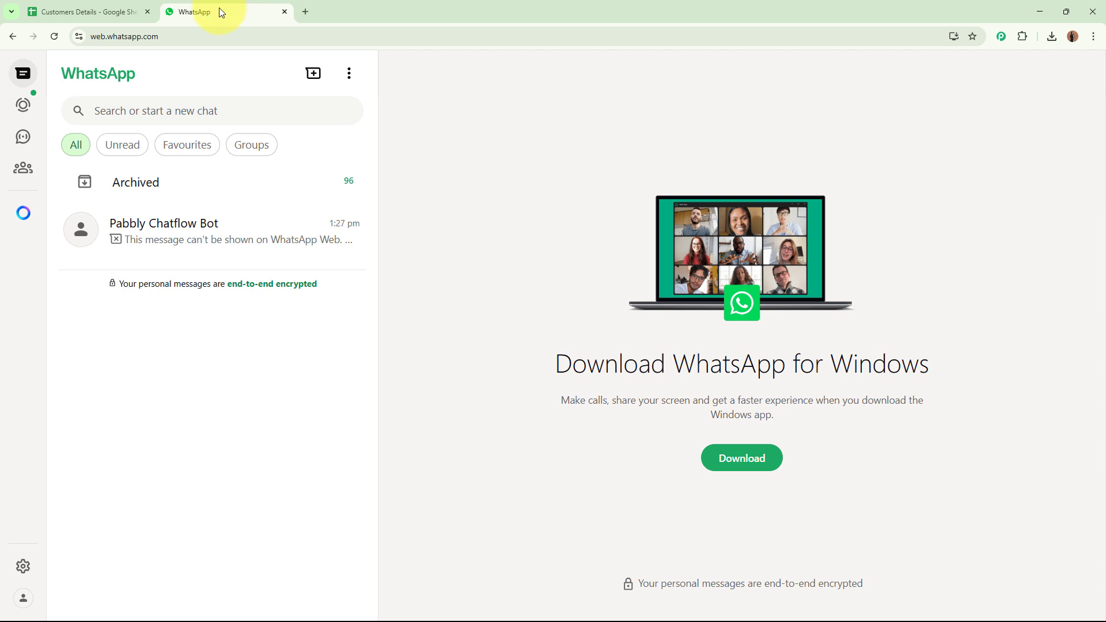
Open the Pabbly Chatflow Bot chat and highlight its new message that can't display on web.
left_click(205, 250)
left_click_drag(453, 534, 790, 548)
left_click(788, 545)
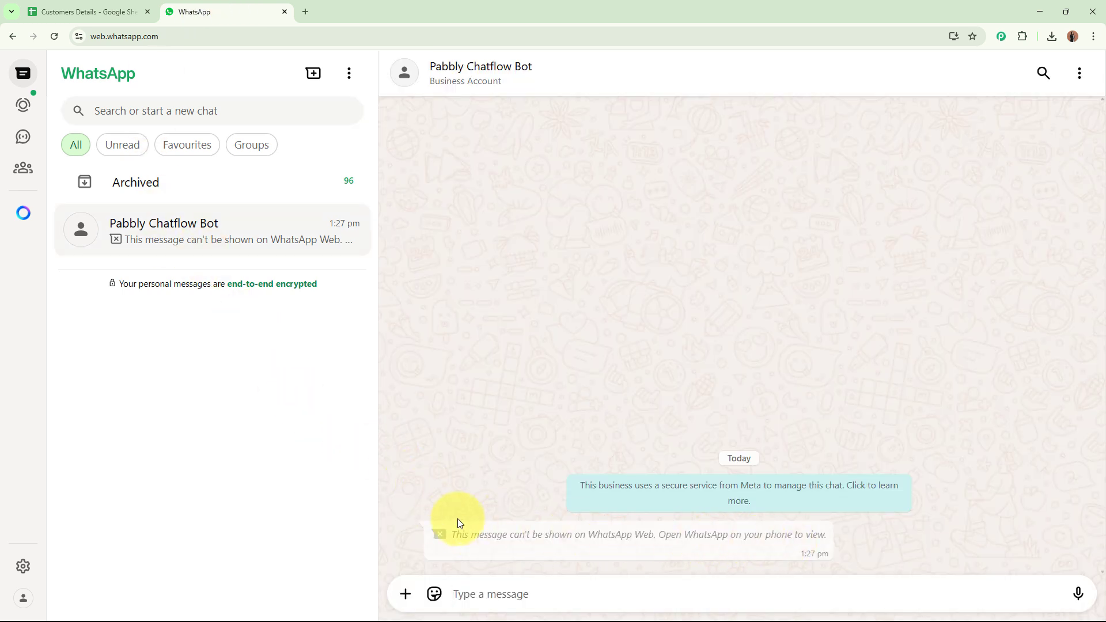
left_click_drag(455, 534, 671, 538)
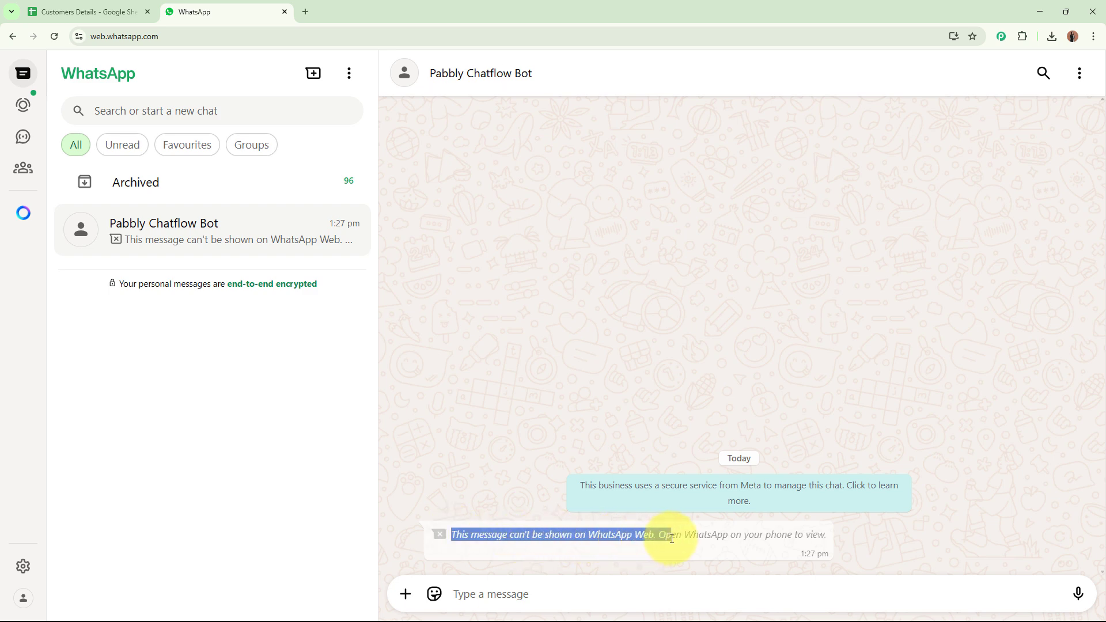
left_click(672, 538)
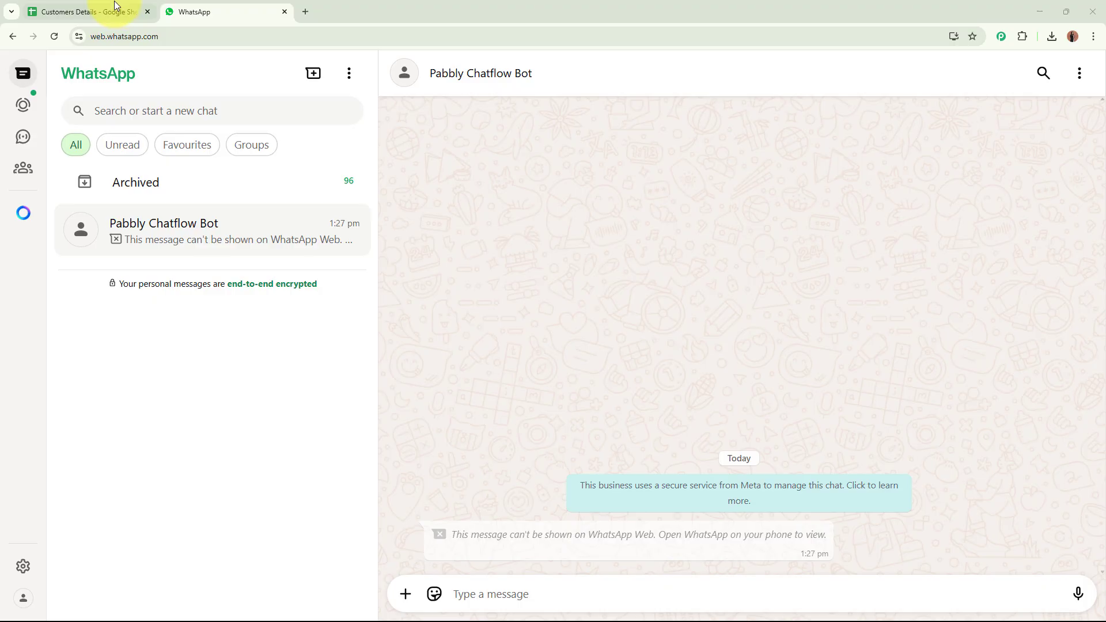
Go back to the Customers Details spreadsheet holding the test lead in row 2.
left_click(109, 10)
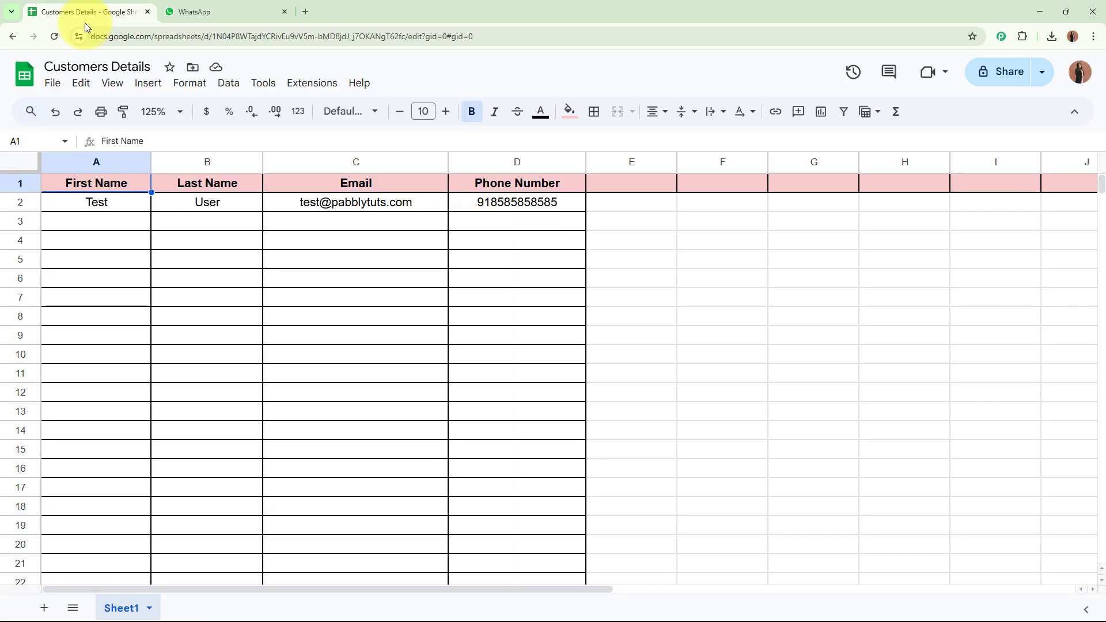
left_click(307, 11)
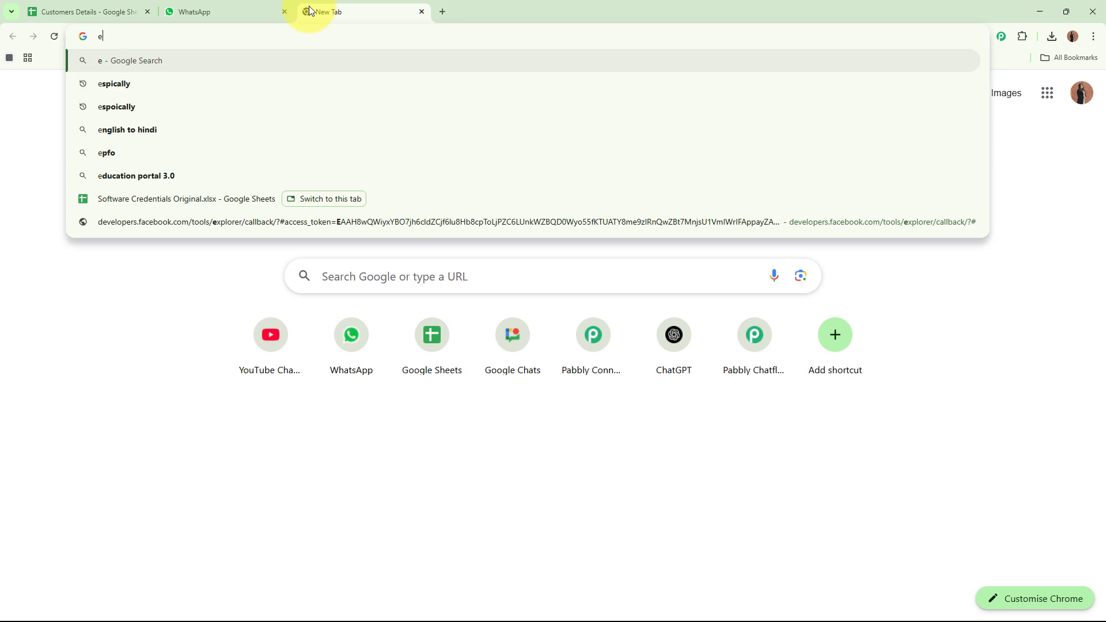
type("www.pabbly")
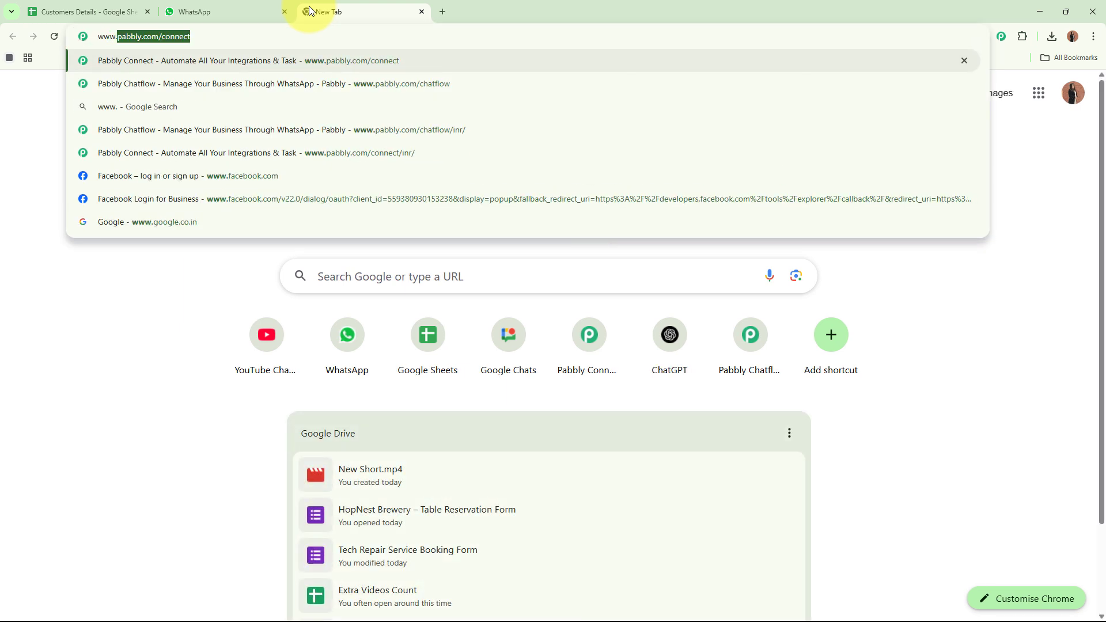
type(".")
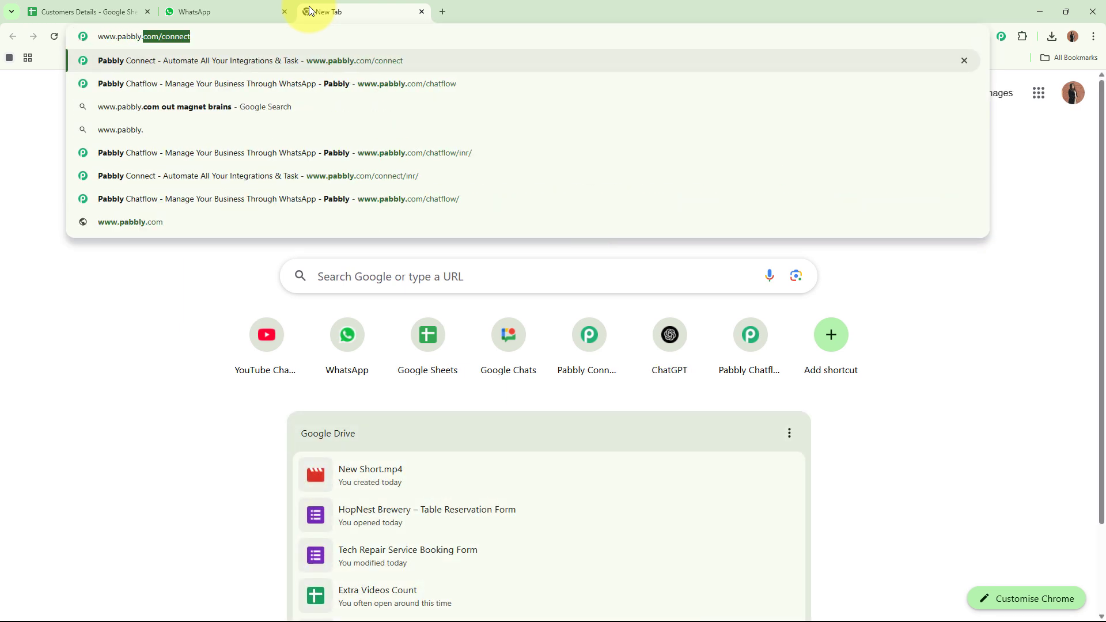
type("com/c")
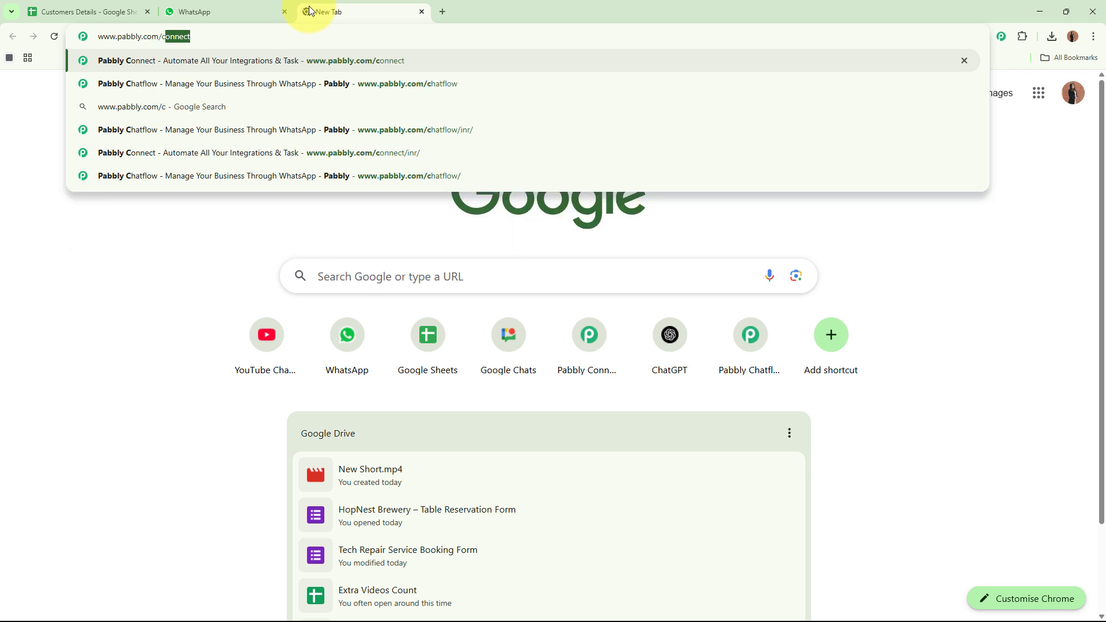
type("onnect")
key("Return")
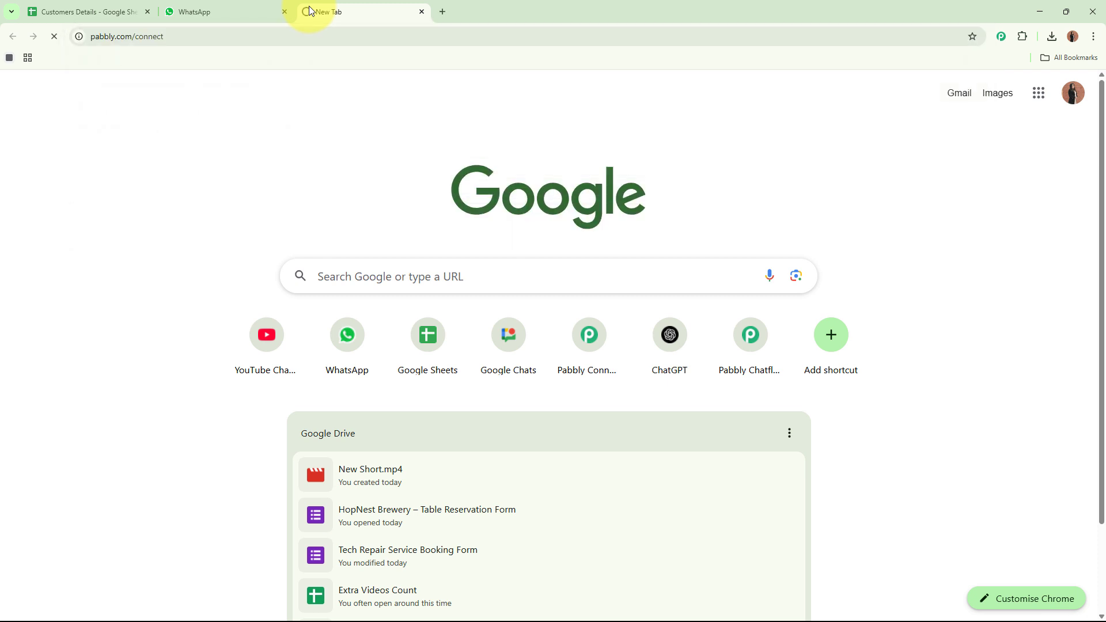
left_click_drag(302, 11, 70, 12)
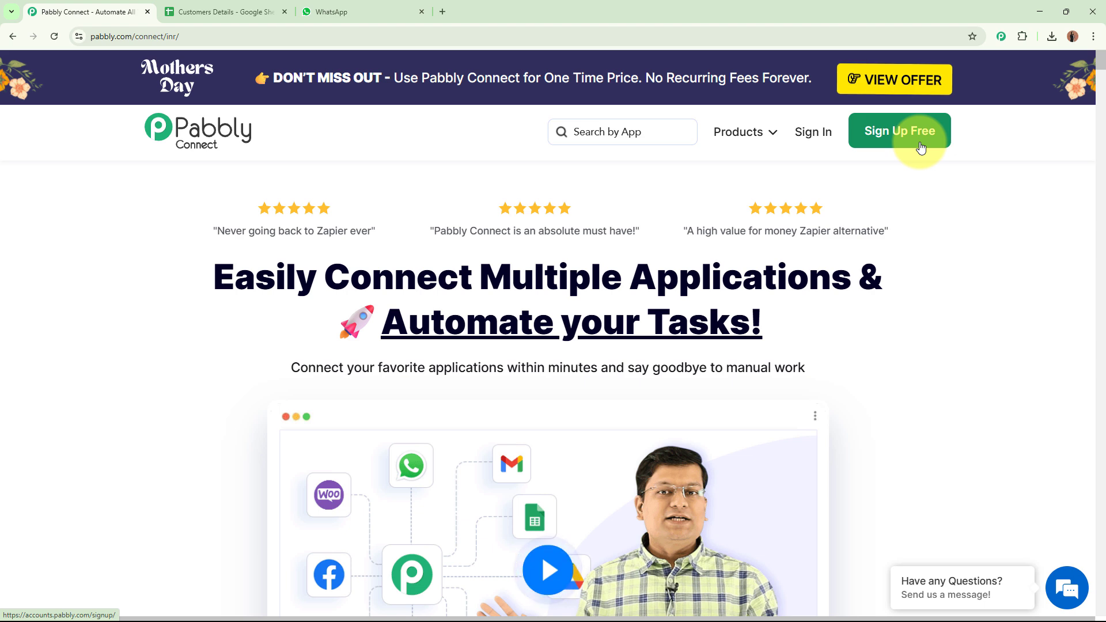
Sign in to Pabbly and open the Pabbly Connect app from All Pabbly Apps.
left_click(809, 132)
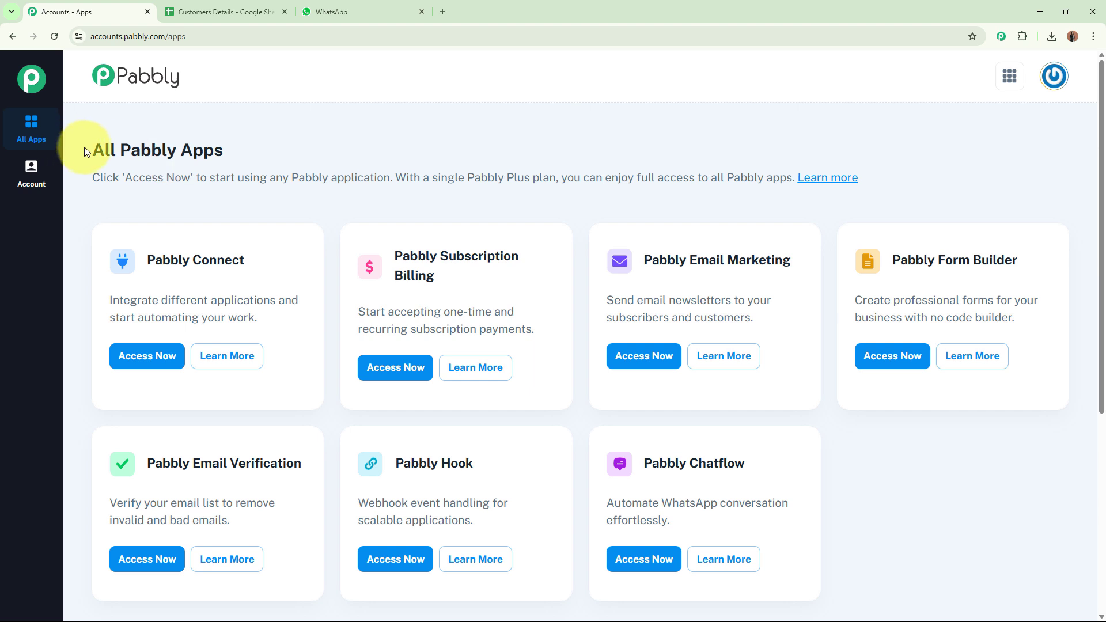
left_click_drag(84, 151, 241, 155)
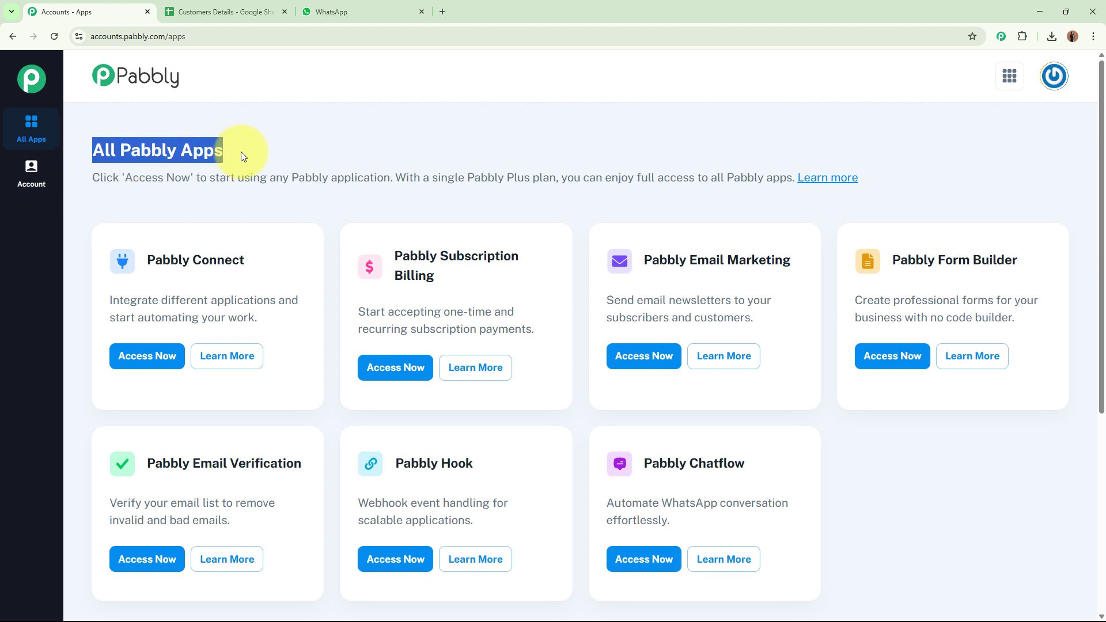
left_click(464, 146)
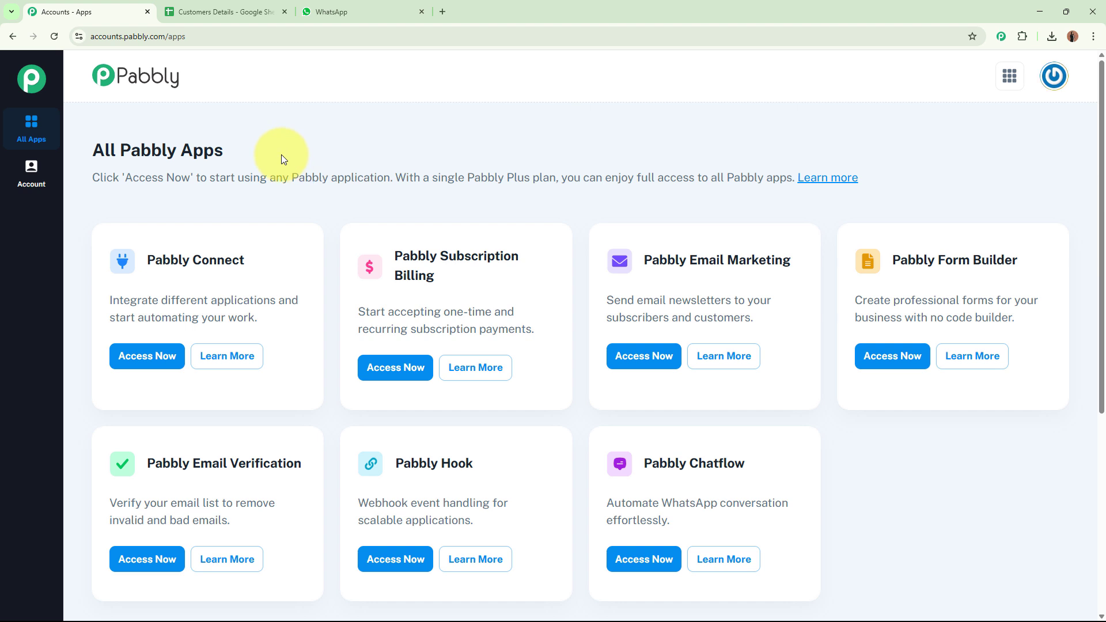
left_click_drag(170, 260, 138, 260)
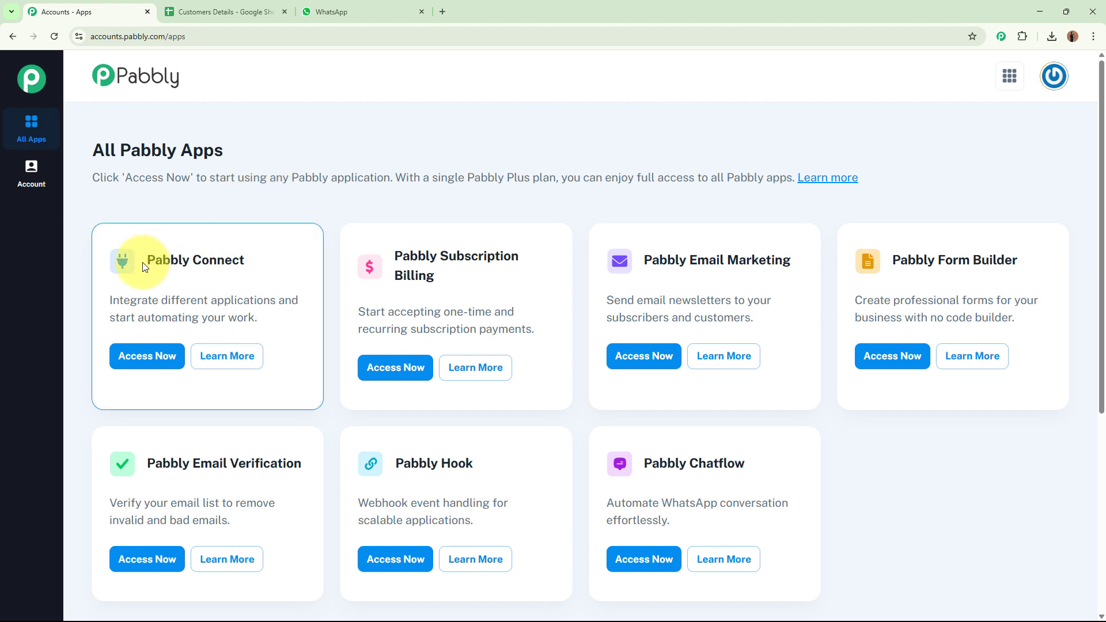
triple_click(226, 256)
left_click(144, 353)
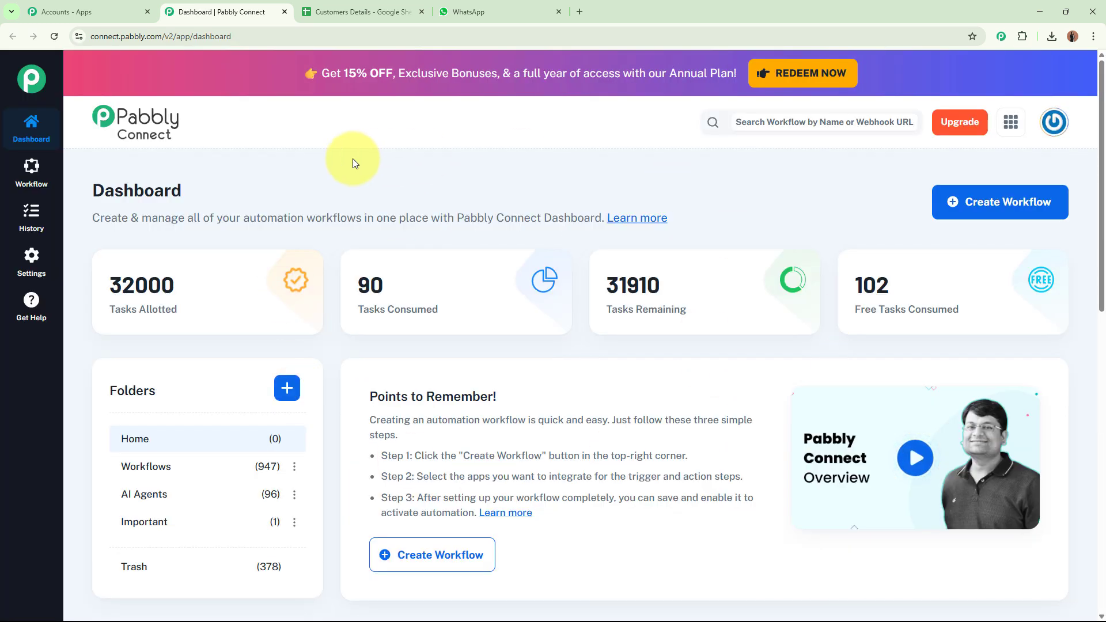
From the Pabbly Connect dashboard, start a new workflow with Create Workflow.
left_click_drag(93, 217, 454, 170)
left_click(451, 155)
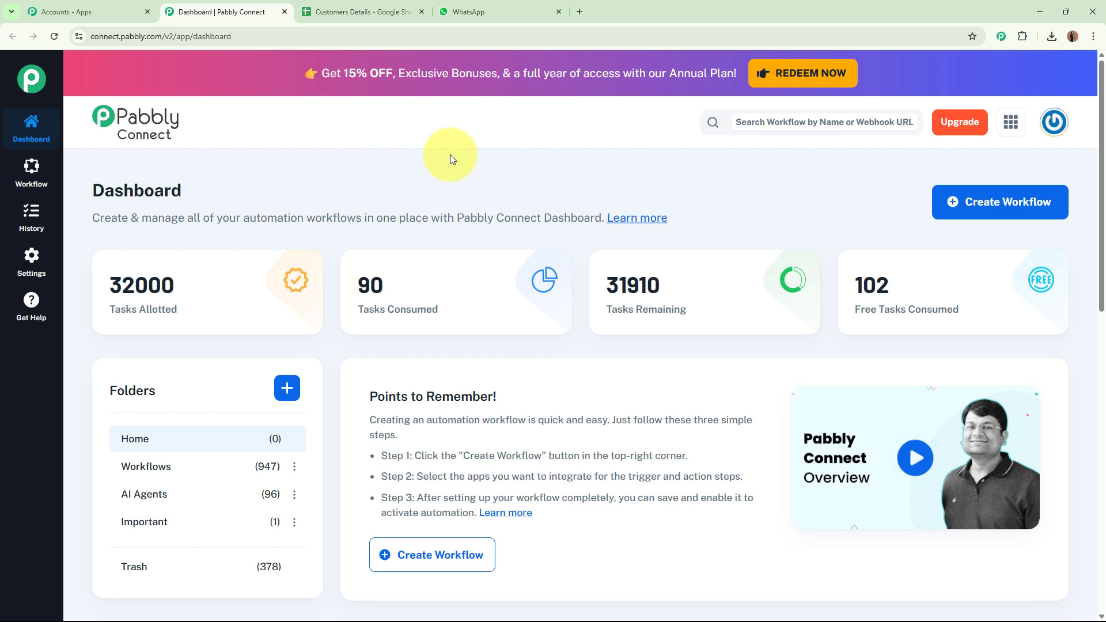
left_click(1009, 209)
Name the workflow 'Integrate Google Sheets with WhatsApp Using Pabbly Chatflow & Pabbly Connect', place it in Important, and create it.
left_click_drag(521, 288, 274, 305)
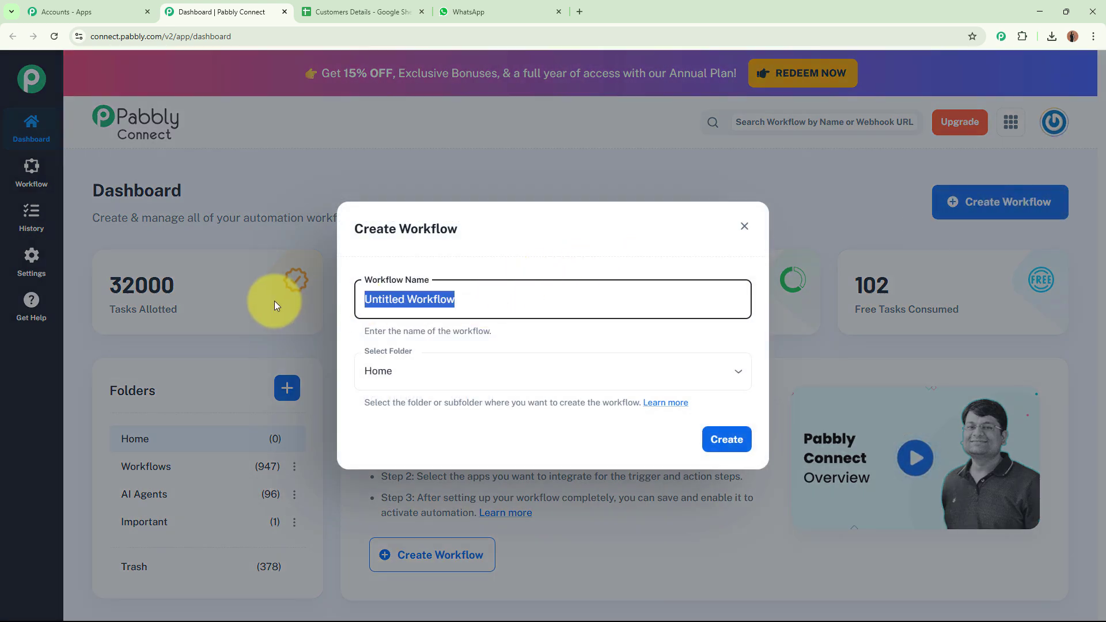
key("BackSpace")
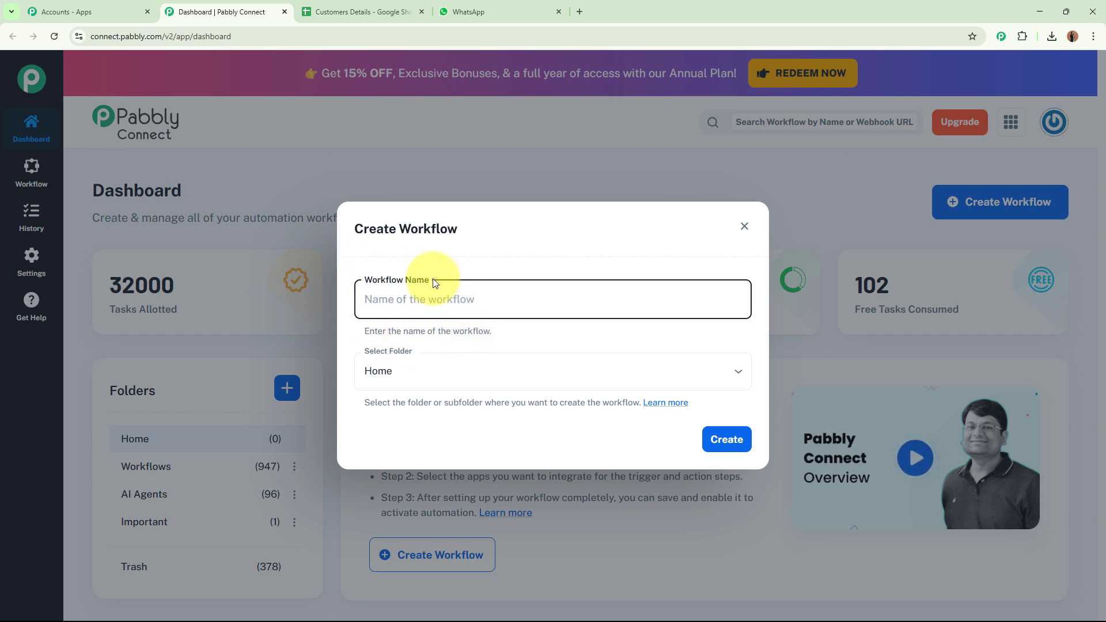
key("ctrl+v")
left_click_drag(452, 299, 770, 298)
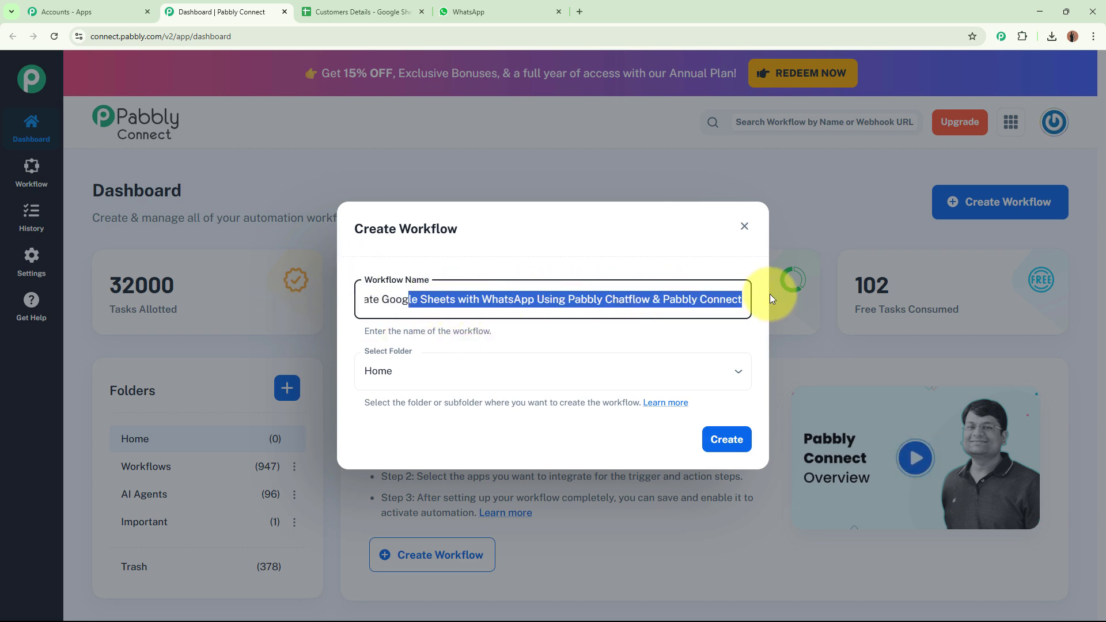
left_click(670, 334)
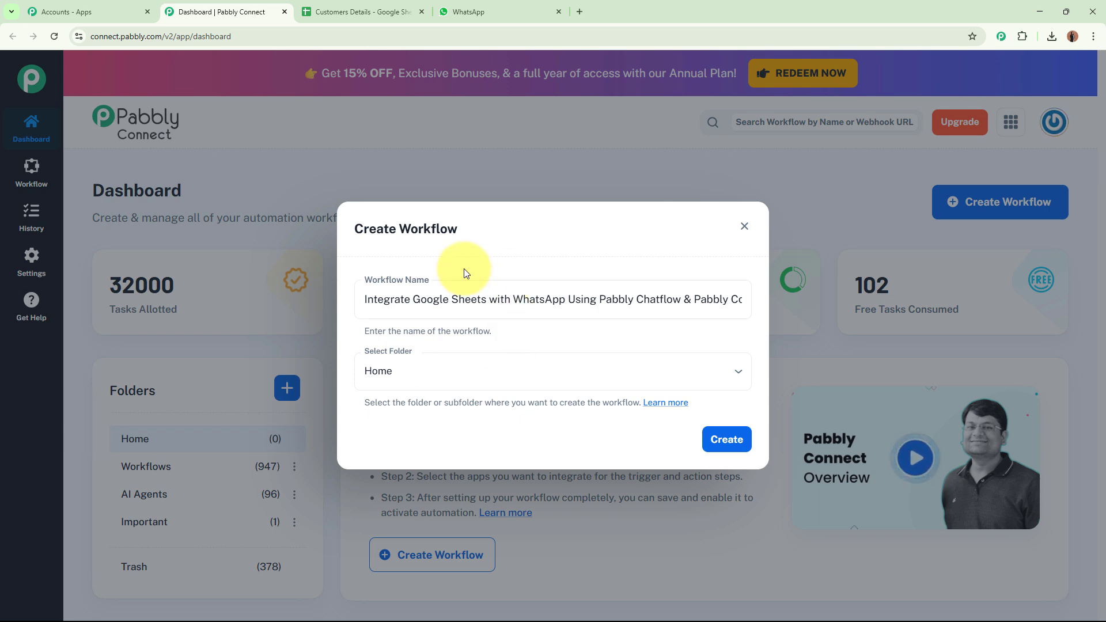
left_click(439, 367)
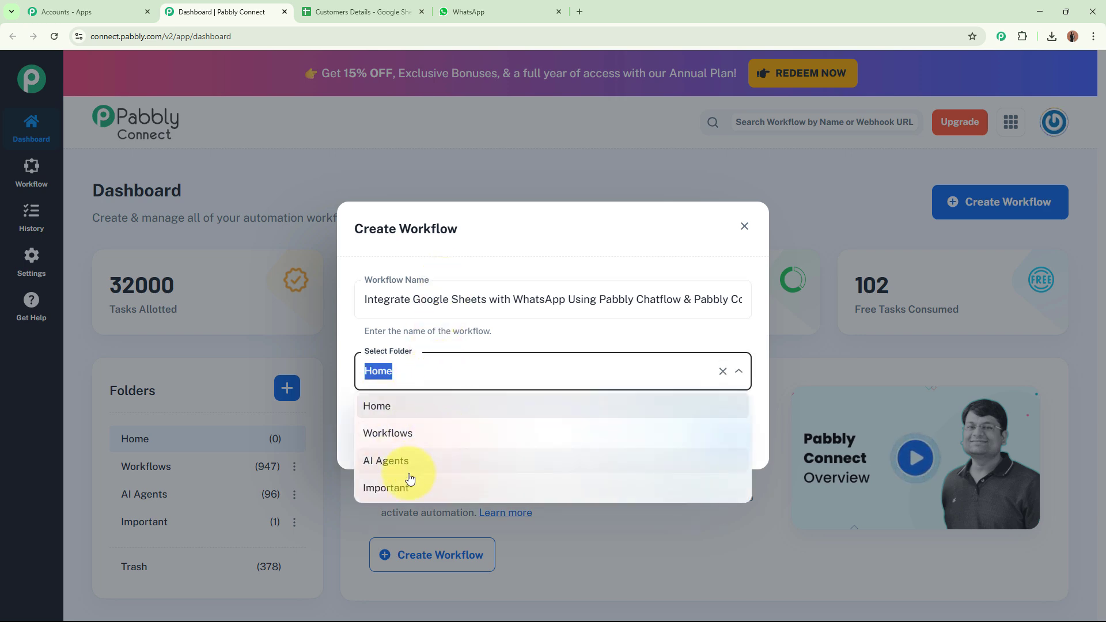
left_click(396, 488)
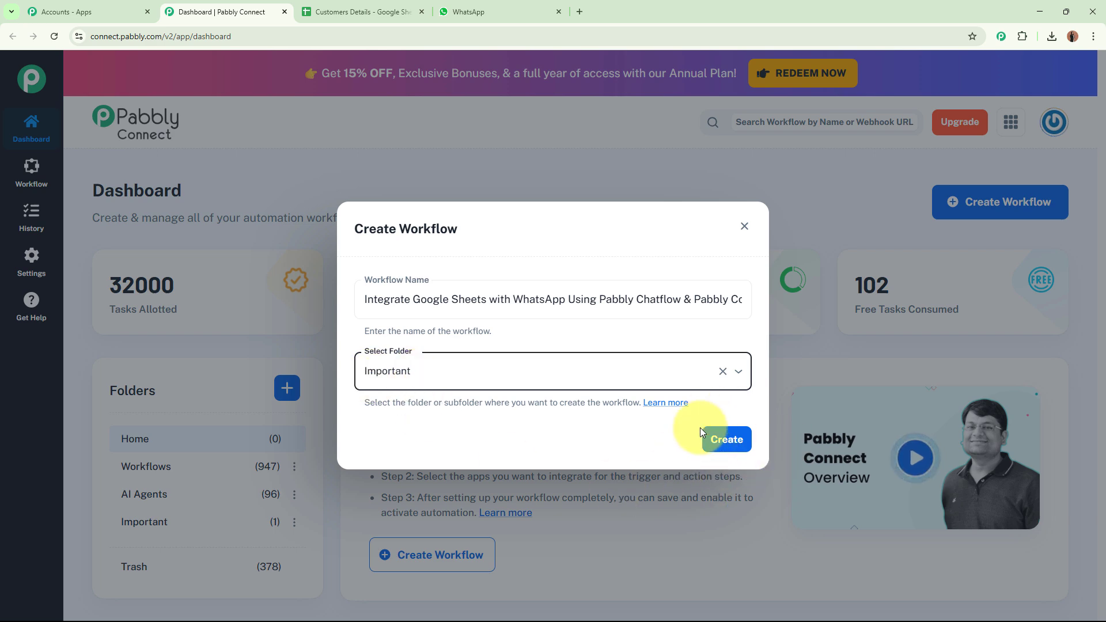
left_click(728, 437)
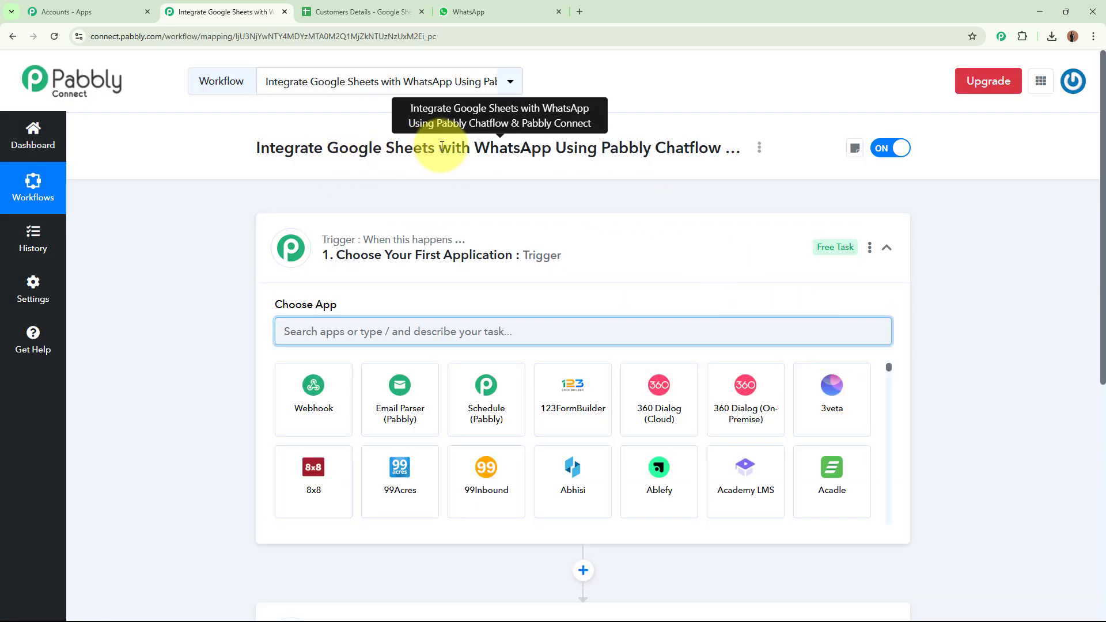
Collapse the Trigger card so the Trigger and Action cards both show 'Choose Your Application'.
left_click(562, 259)
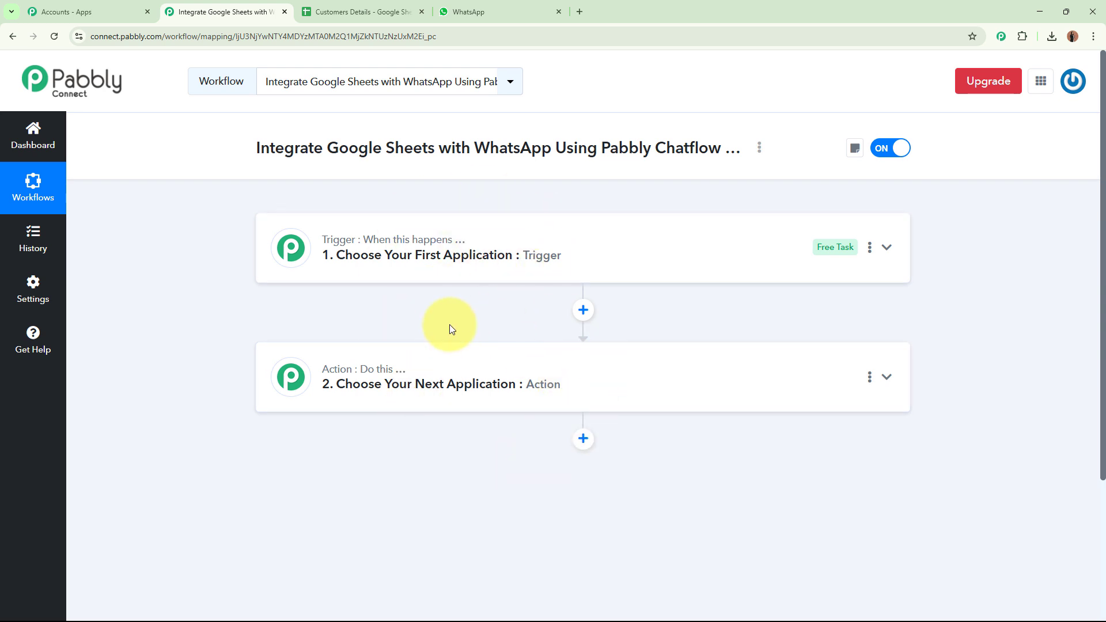
mouse_move(328, 378)
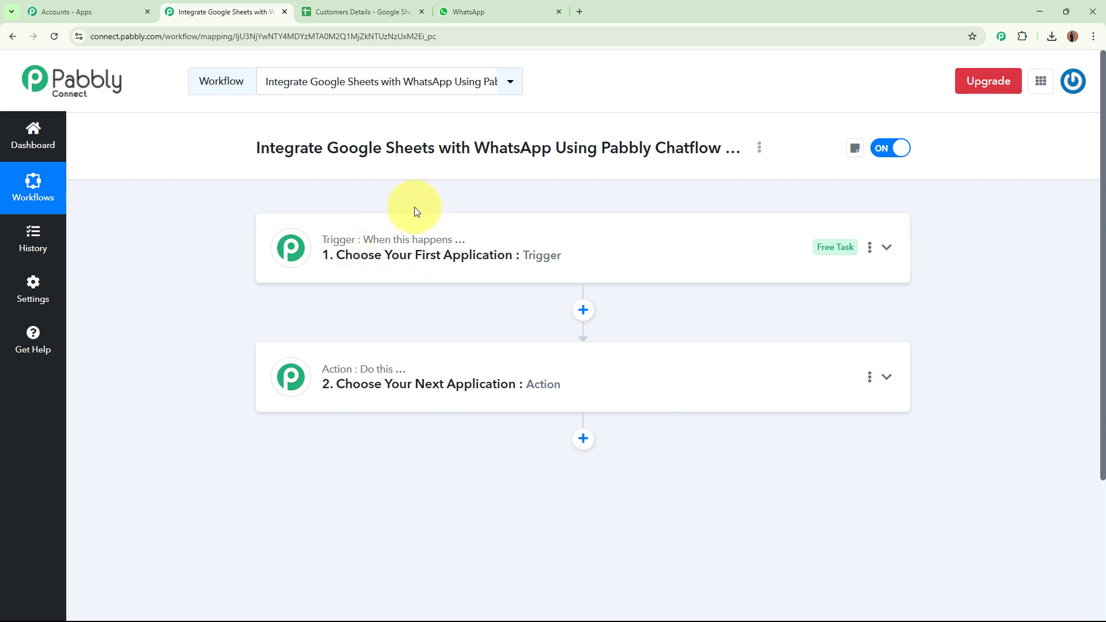
Expand the trigger, search 'Google', and pick Google Sheets as the trigger app.
left_click(697, 263)
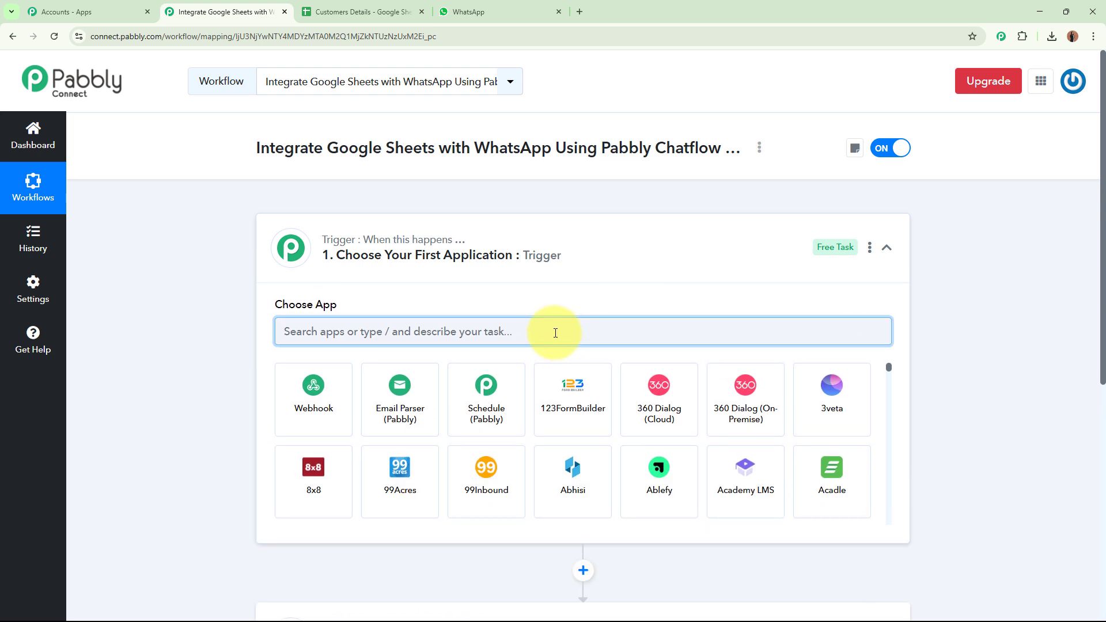
type("Google")
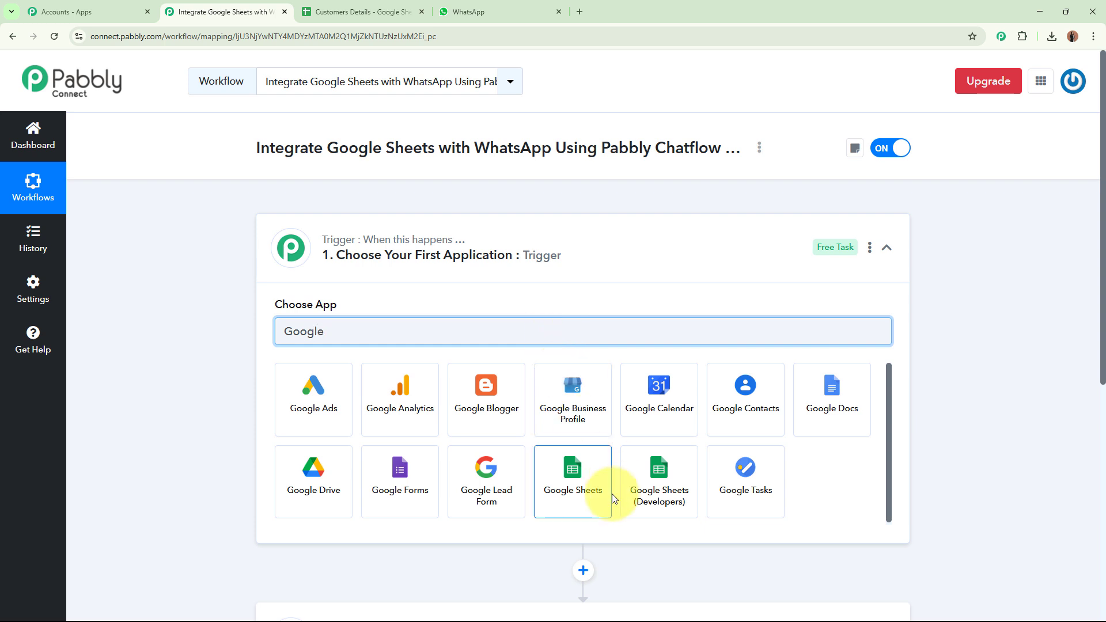
left_click(602, 492)
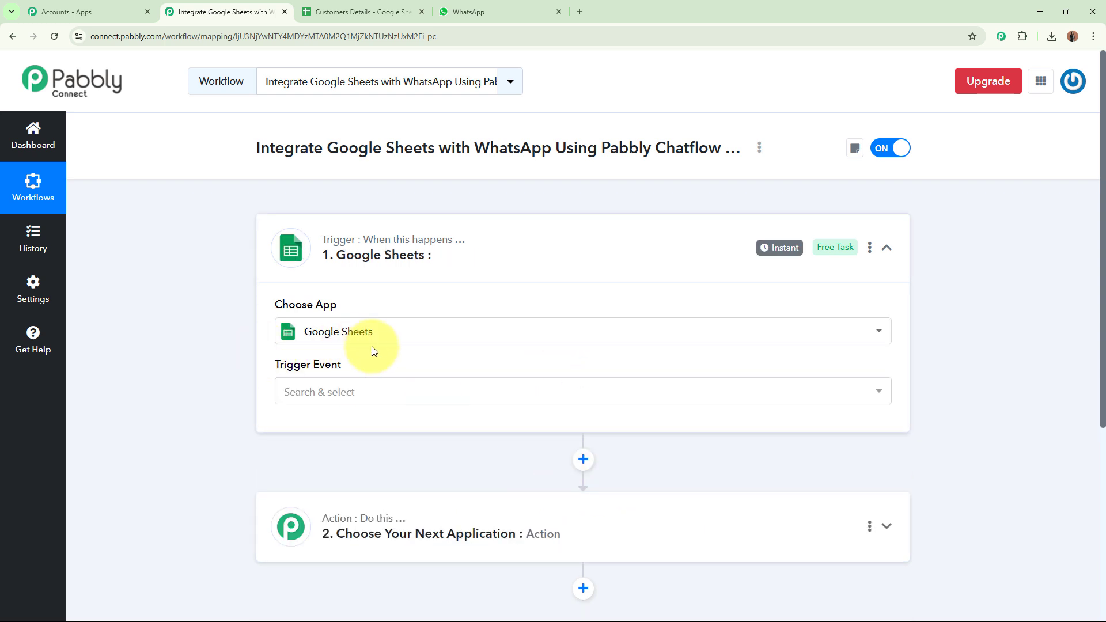
Check the sheet's next empty row, then set the trigger event to New or Updated Spreadsheet Row.
left_click(338, 5)
left_click_drag(98, 222, 520, 234)
left_click_drag(123, 230, 530, 222)
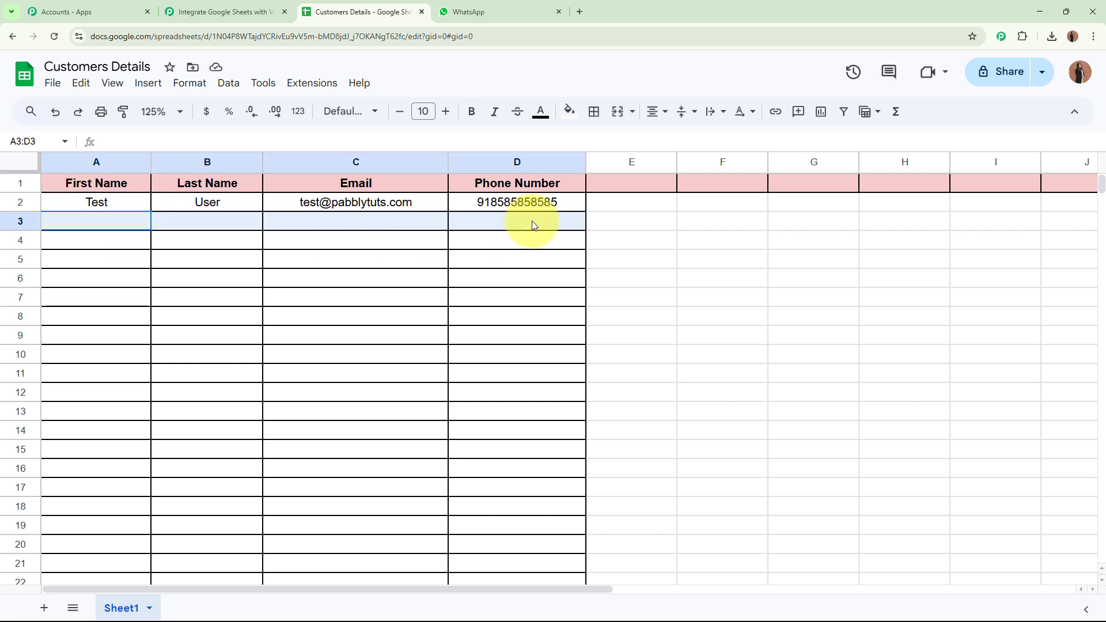
left_click(236, 12)
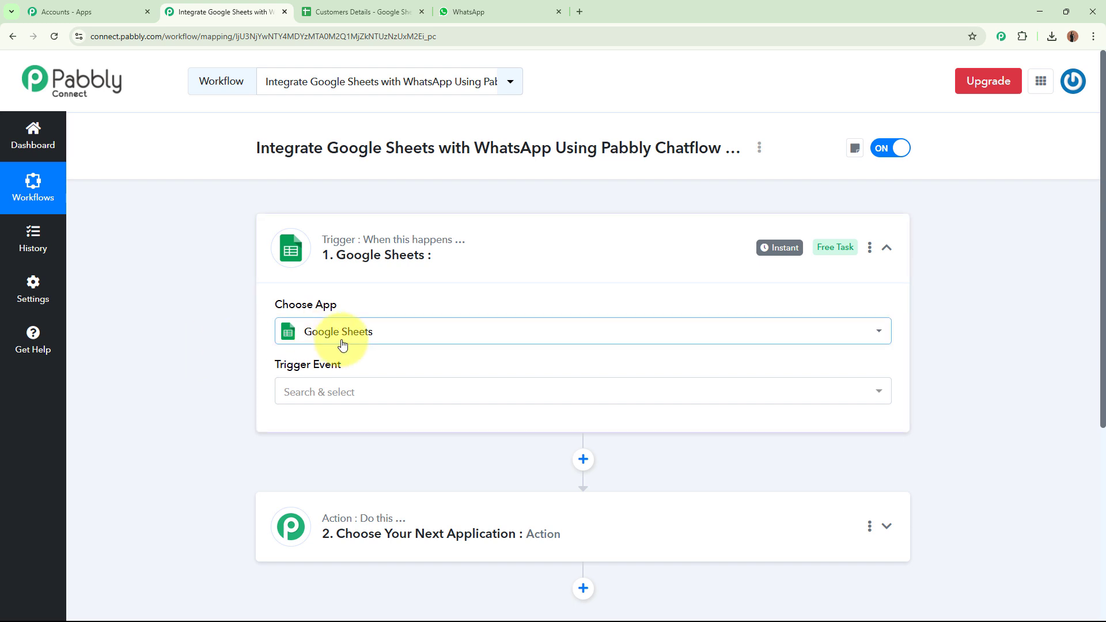
left_click(328, 392)
left_click(423, 476)
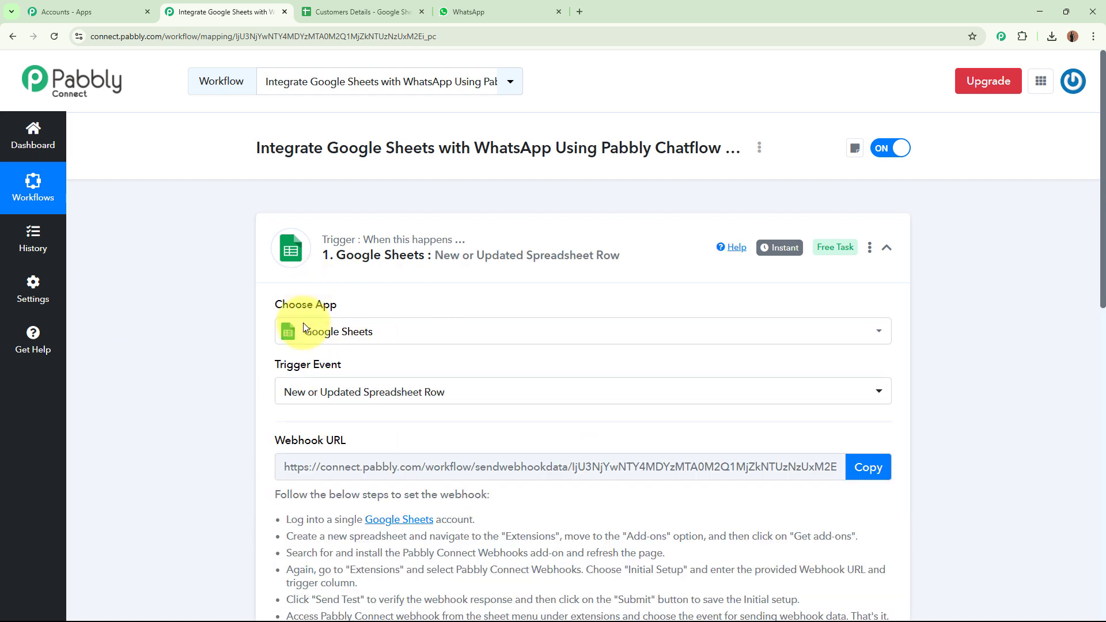
Review the webhook setup instructions, copy the Webhook URL, and return to the Customers Details sheet.
scroll(205, 365, "down", 3)
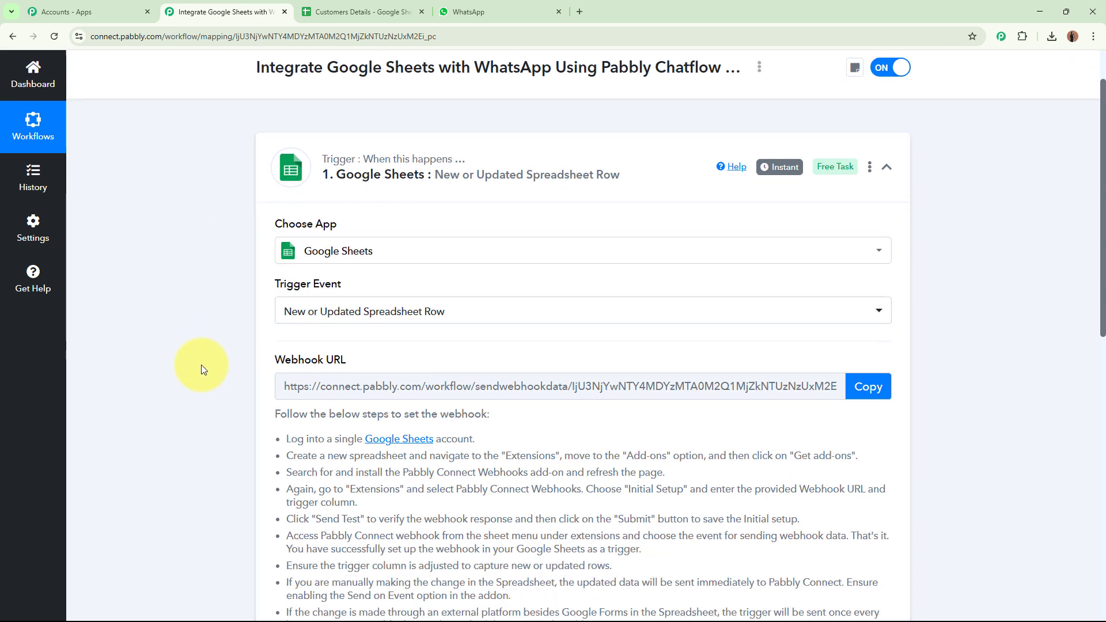
triple_click(294, 270)
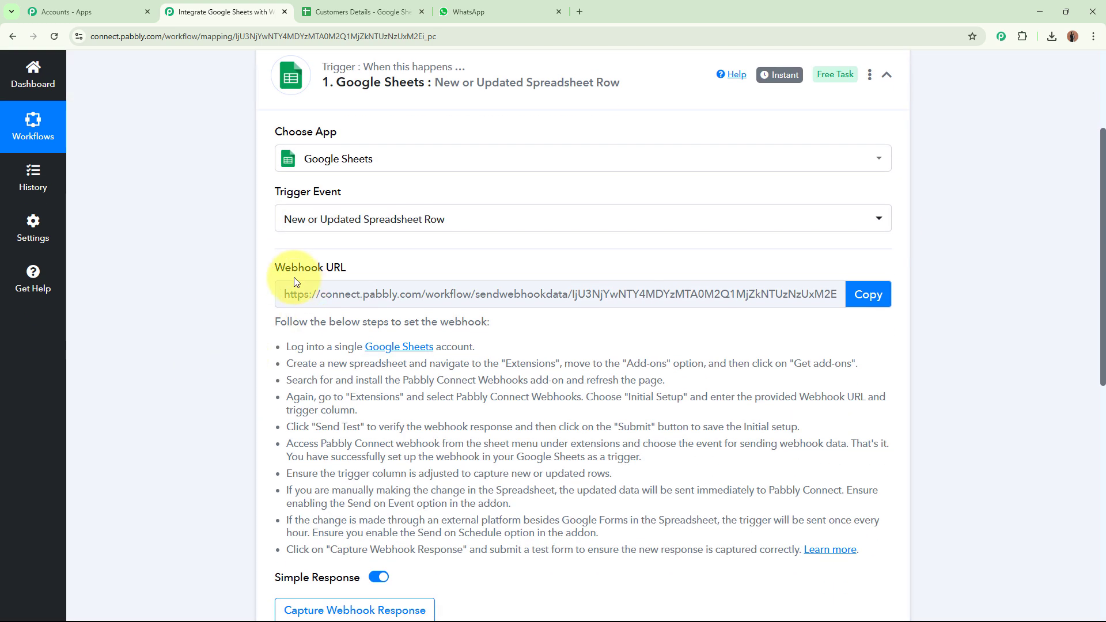
left_click(153, 278)
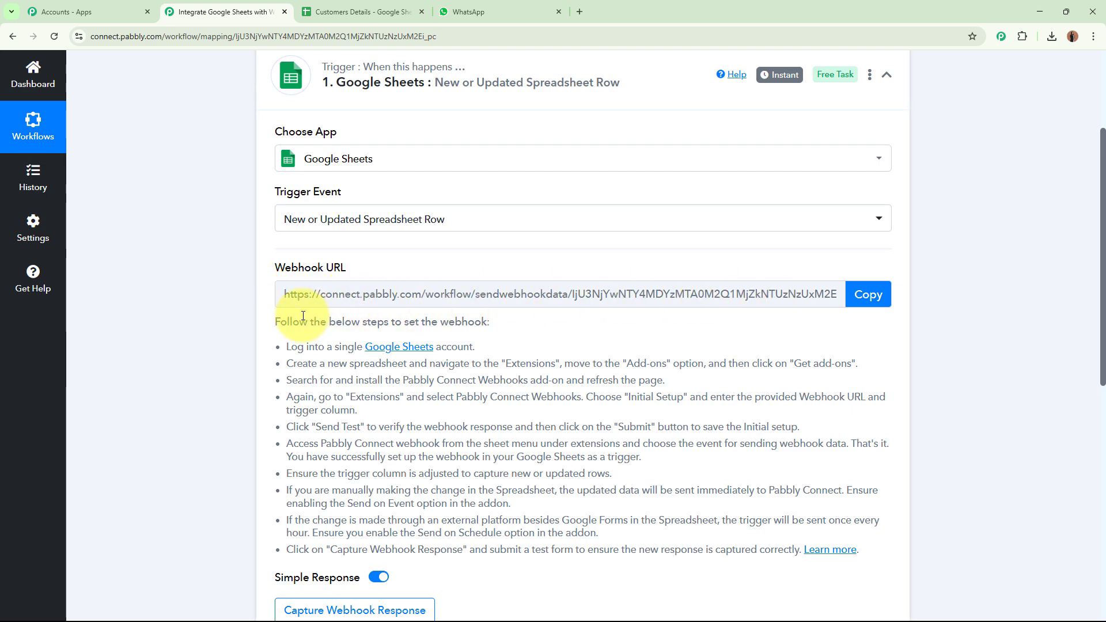
left_click_drag(267, 322, 949, 513)
left_click(948, 513)
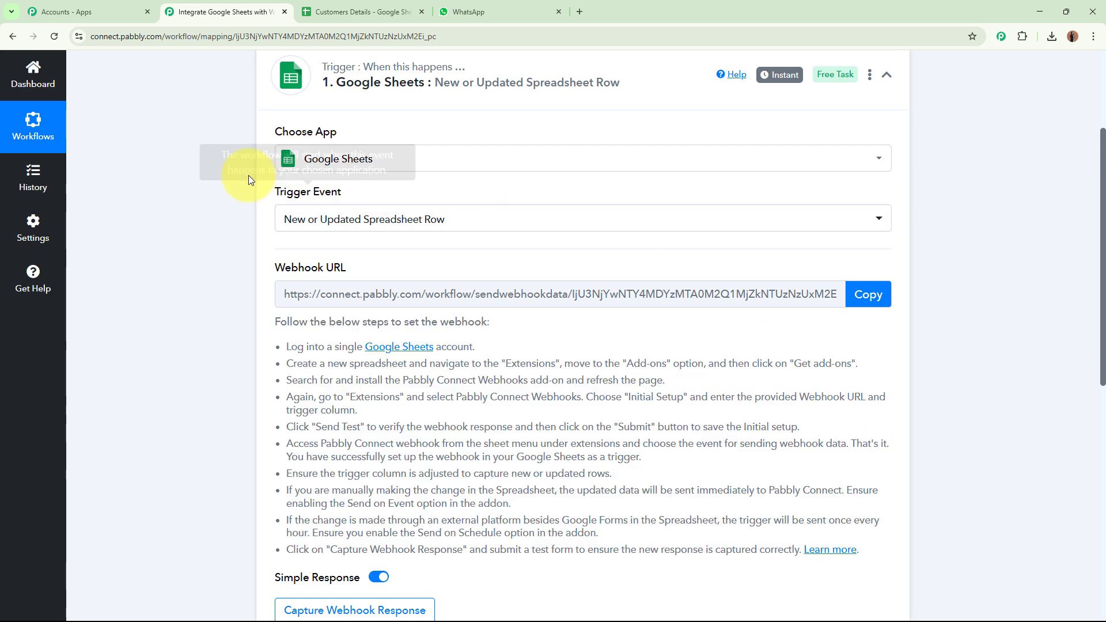
left_click(873, 293)
scroll(971, 310, "up", 3)
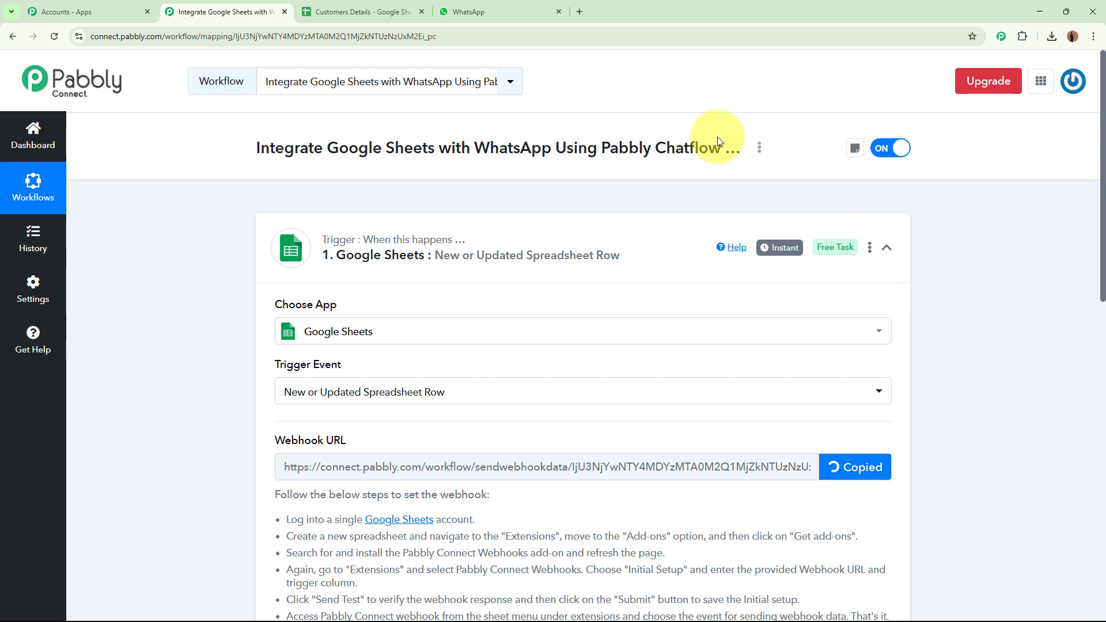
left_click(340, 7)
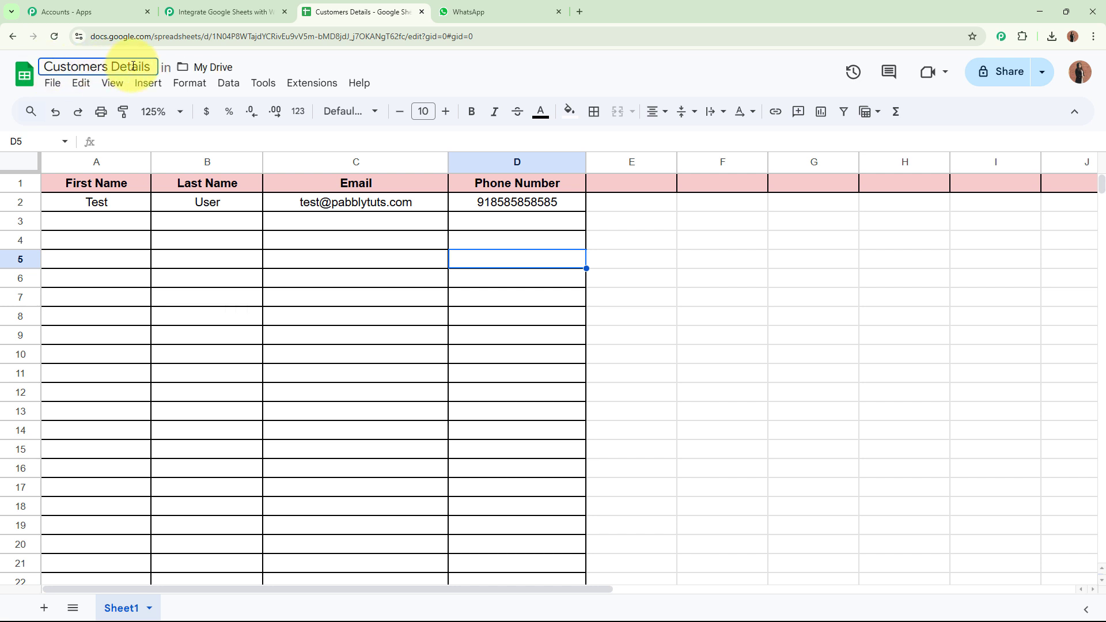
Find Pabbly Connect Webhooks in the Workspace Marketplace, confirm it's installed, then reload the spreadsheet.
left_click(314, 82)
mouse_move(306, 108)
left_click(553, 111)
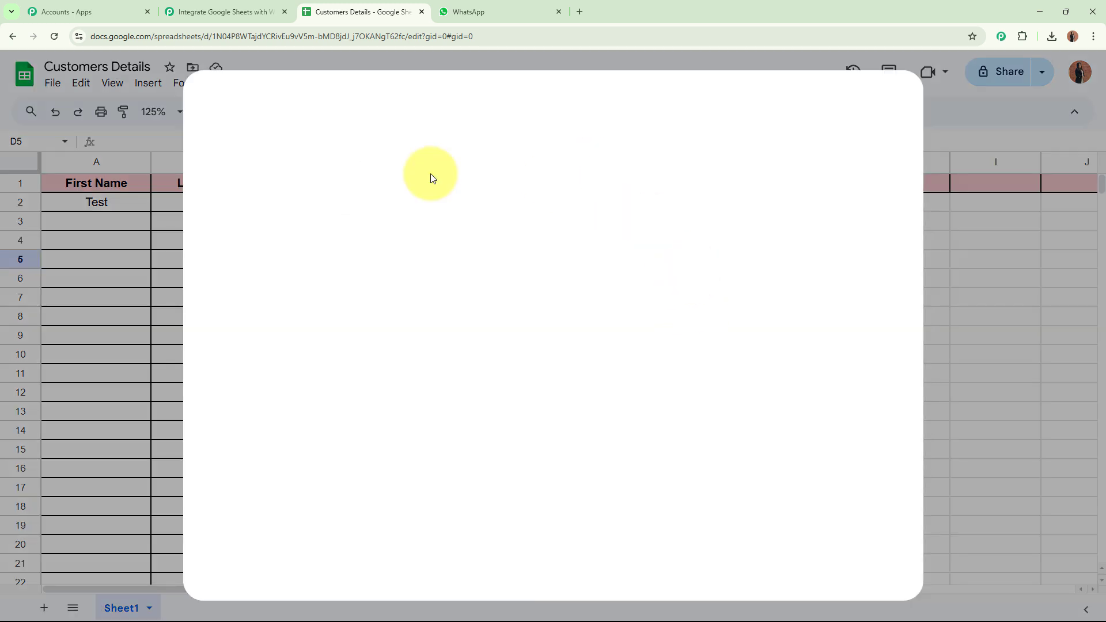
left_click(632, 111)
type("Pabb")
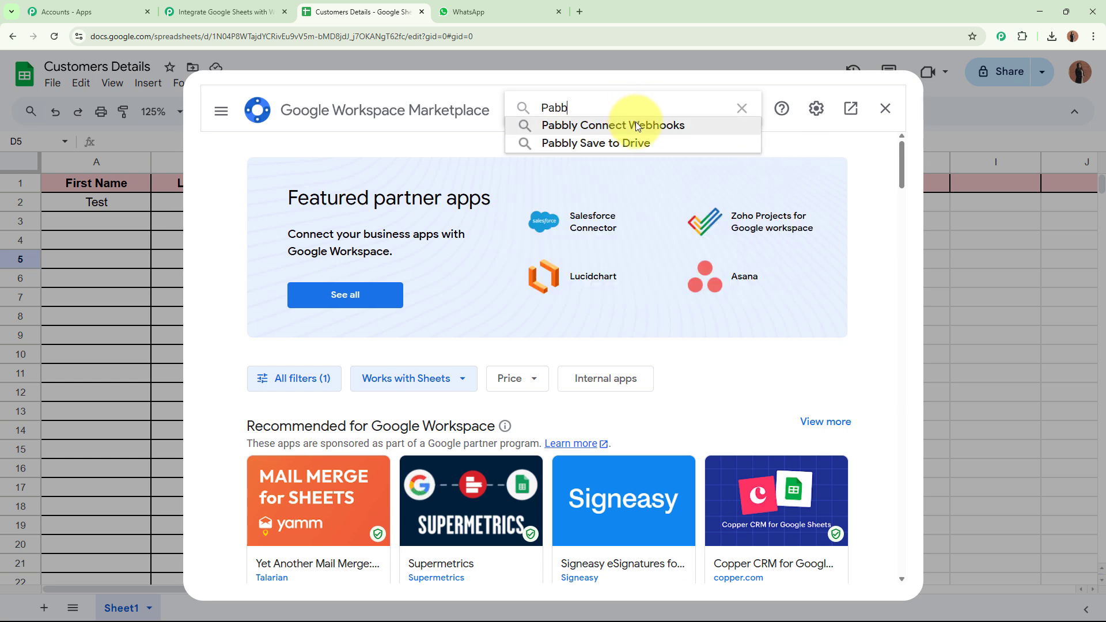
left_click(635, 124)
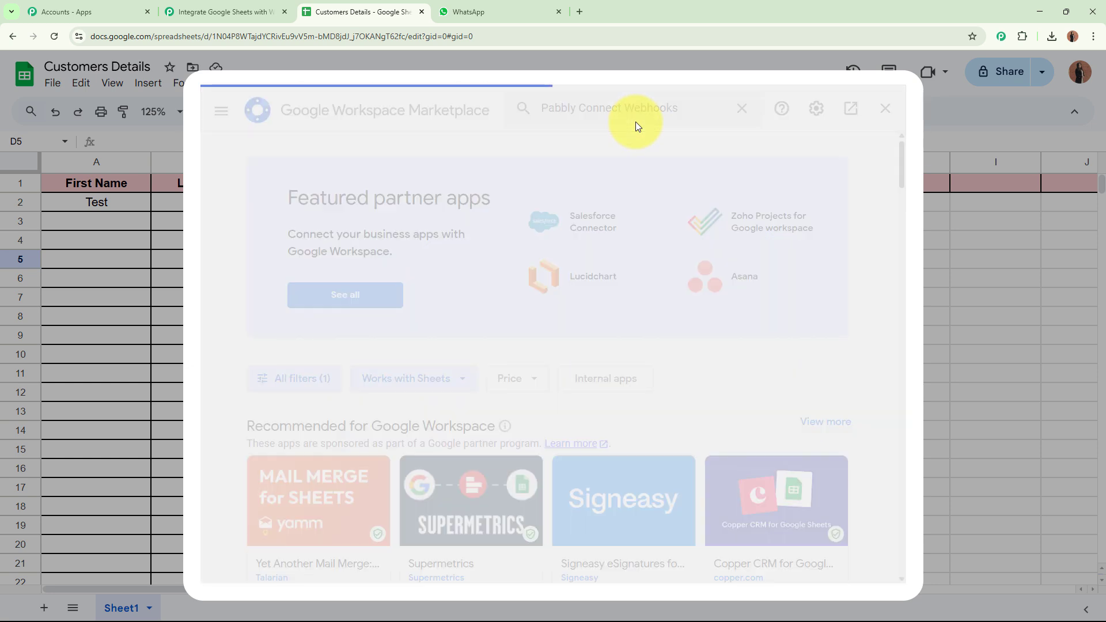
left_click(357, 324)
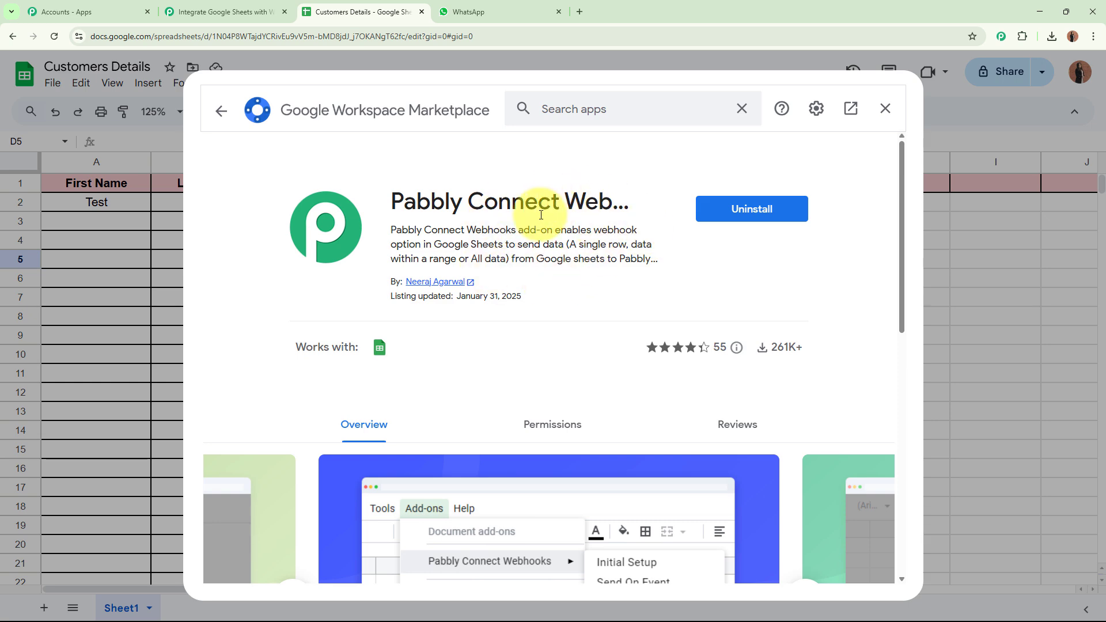
left_click(885, 109)
left_click(54, 36)
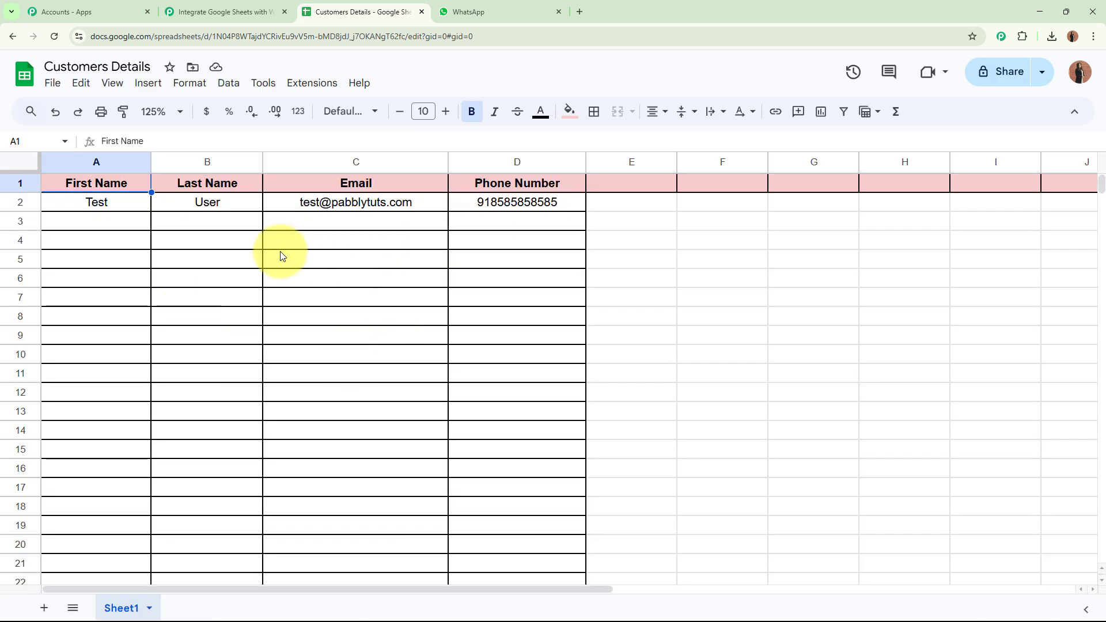
Open the Pabbly Connect Webhooks Initial Setup form and paste the webhook URL into it.
left_click(321, 85)
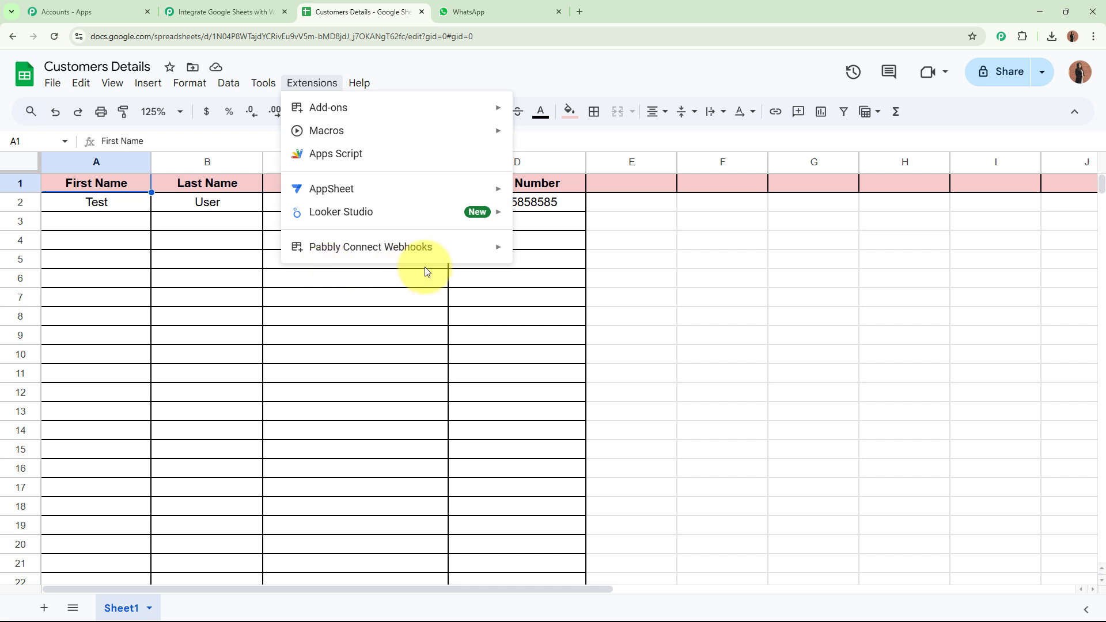
mouse_move(382, 247)
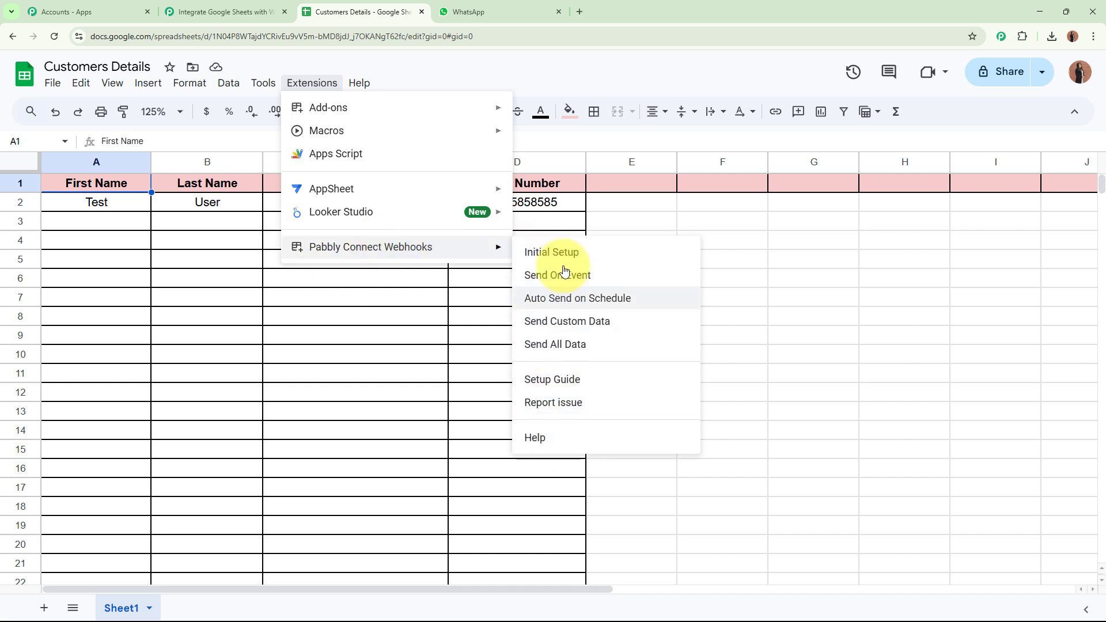
left_click(595, 251)
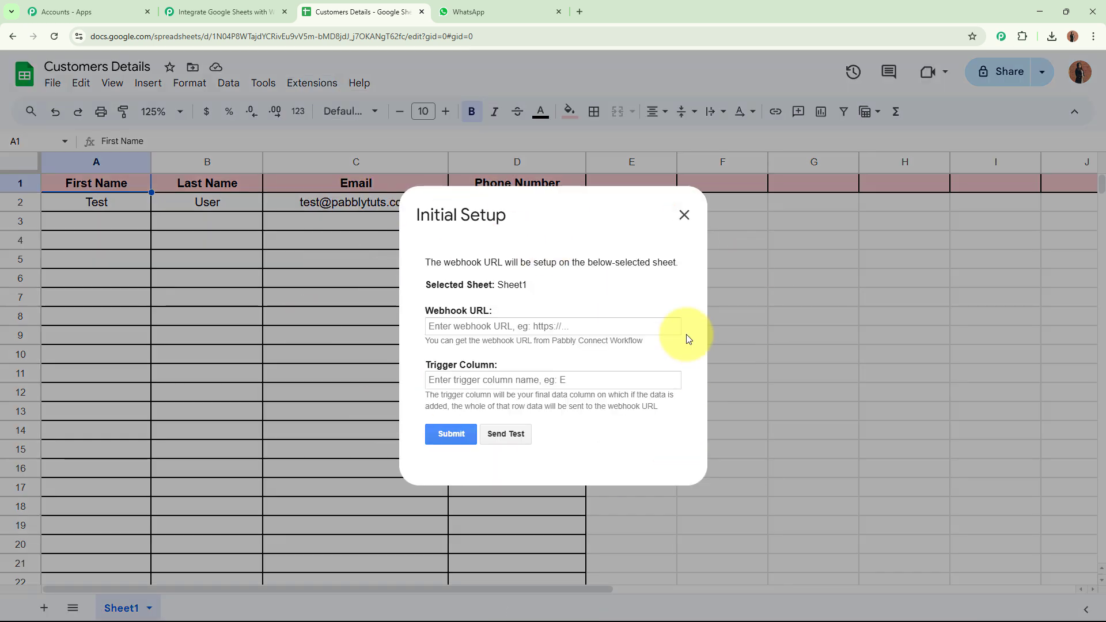
left_click_drag(426, 311, 493, 312)
left_click(470, 368)
triple_click(469, 369)
left_click(543, 327)
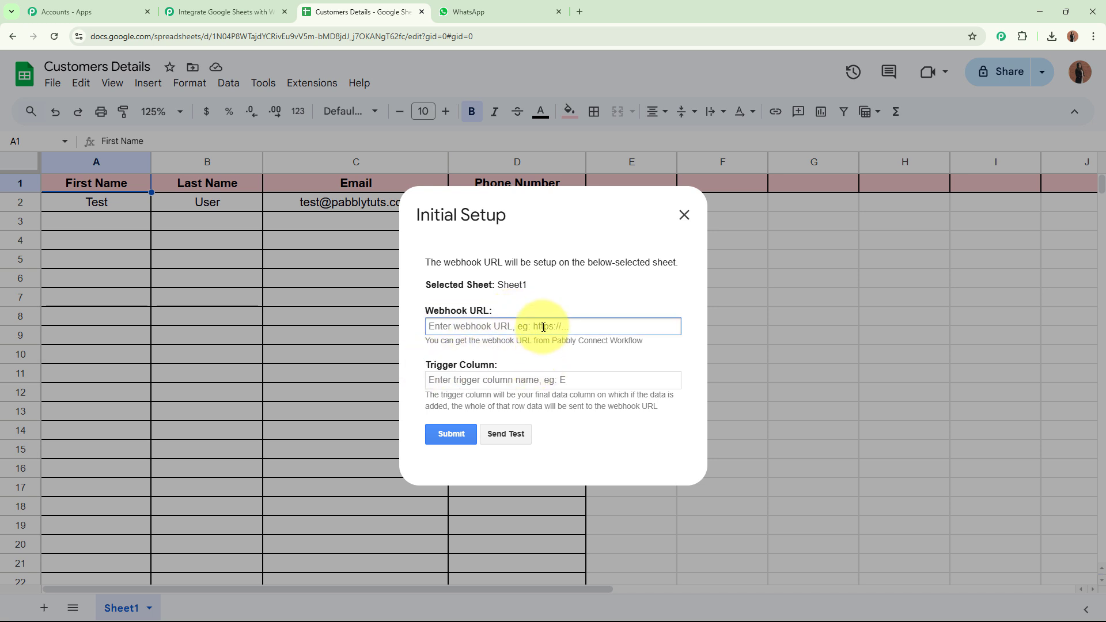
key("ctrl+v")
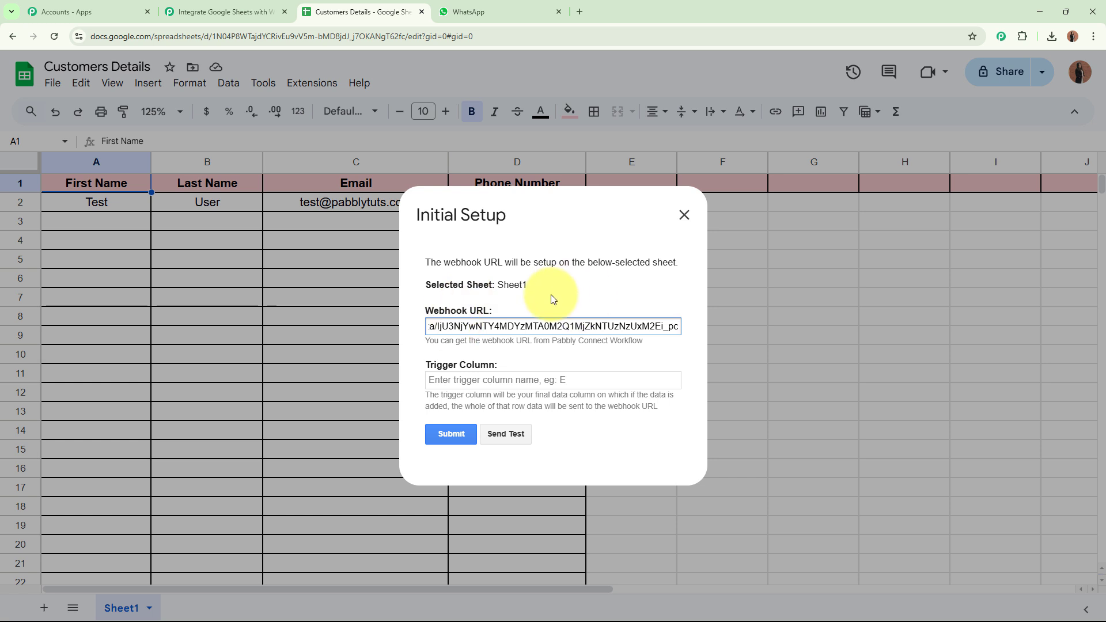
Set the trigger column to D and submit, confirming 'Setup configured successfully'.
triple_click(431, 366)
left_click_drag(423, 397, 654, 407)
left_click(615, 432)
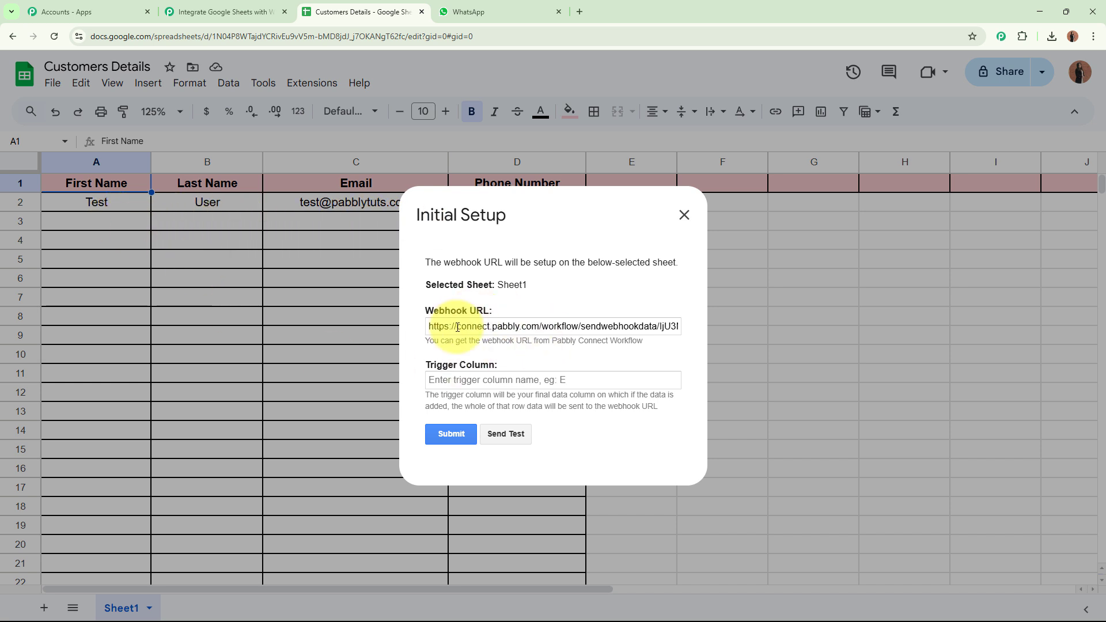
left_click(496, 381)
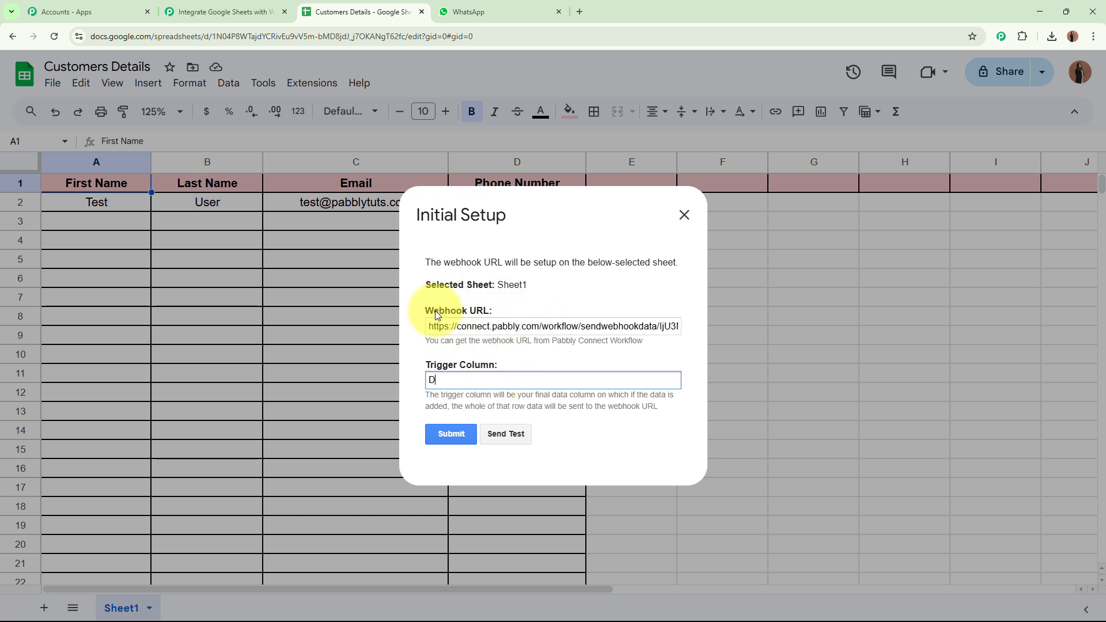
left_click(452, 437)
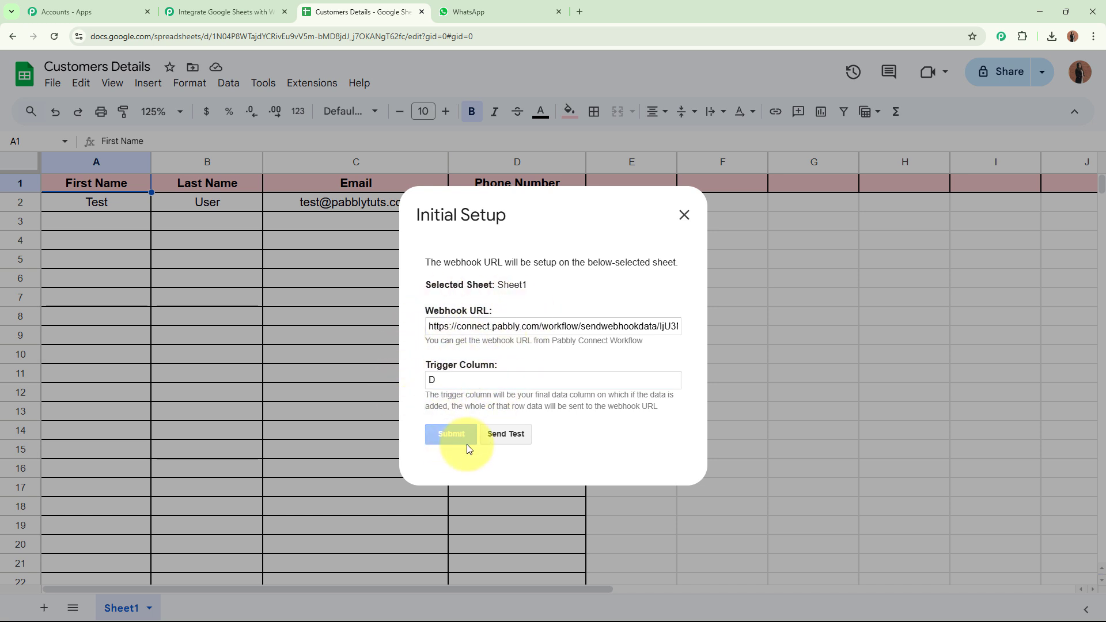
scroll(645, 440, "down", 1)
left_click_drag(427, 446, 591, 449)
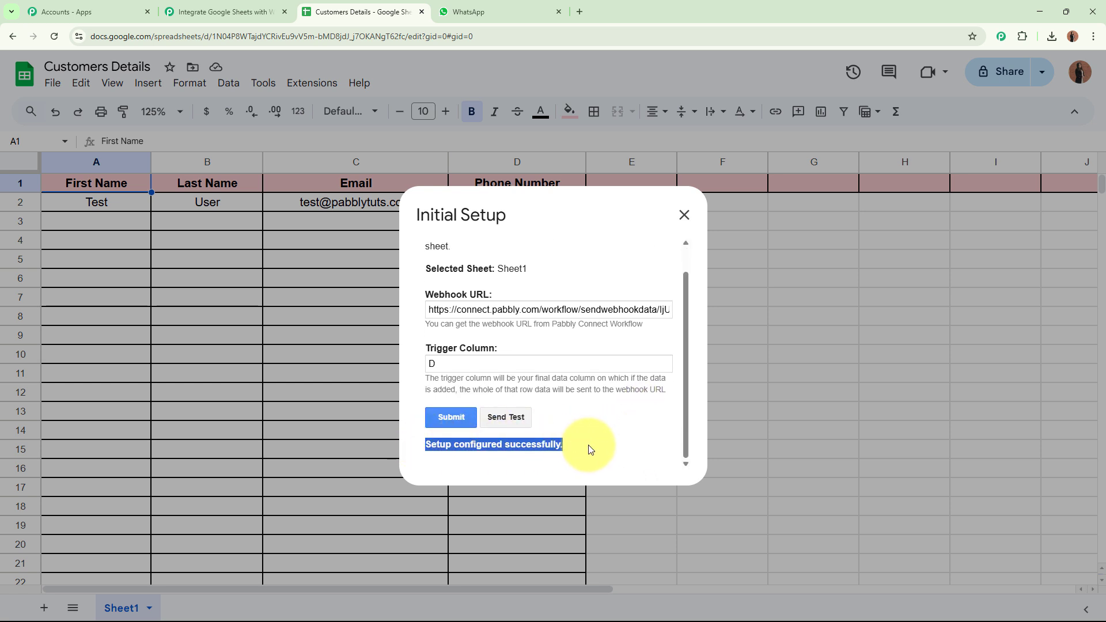
left_click(685, 215)
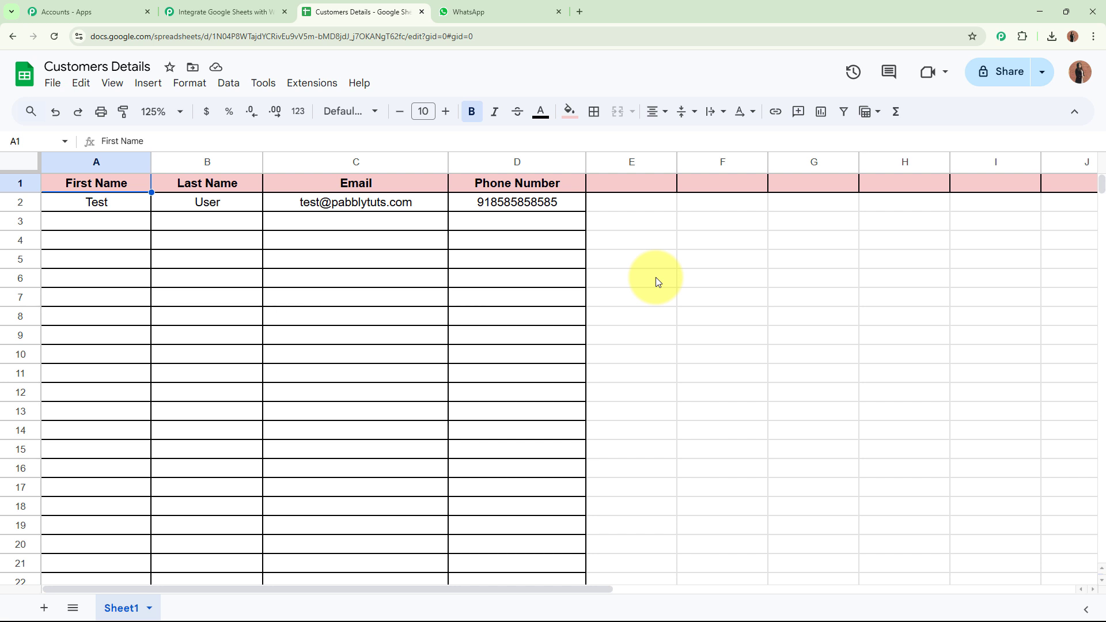
Enable Pabbly Connect Webhooks > Send On Event and verify it stays checked.
left_click(289, 89)
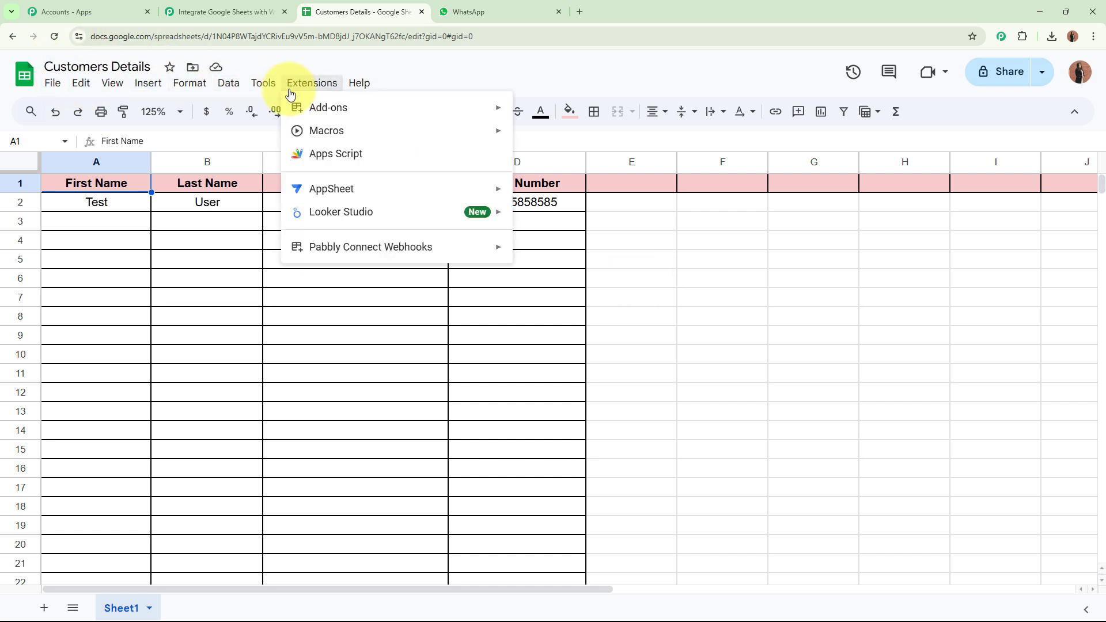
mouse_move(333, 249)
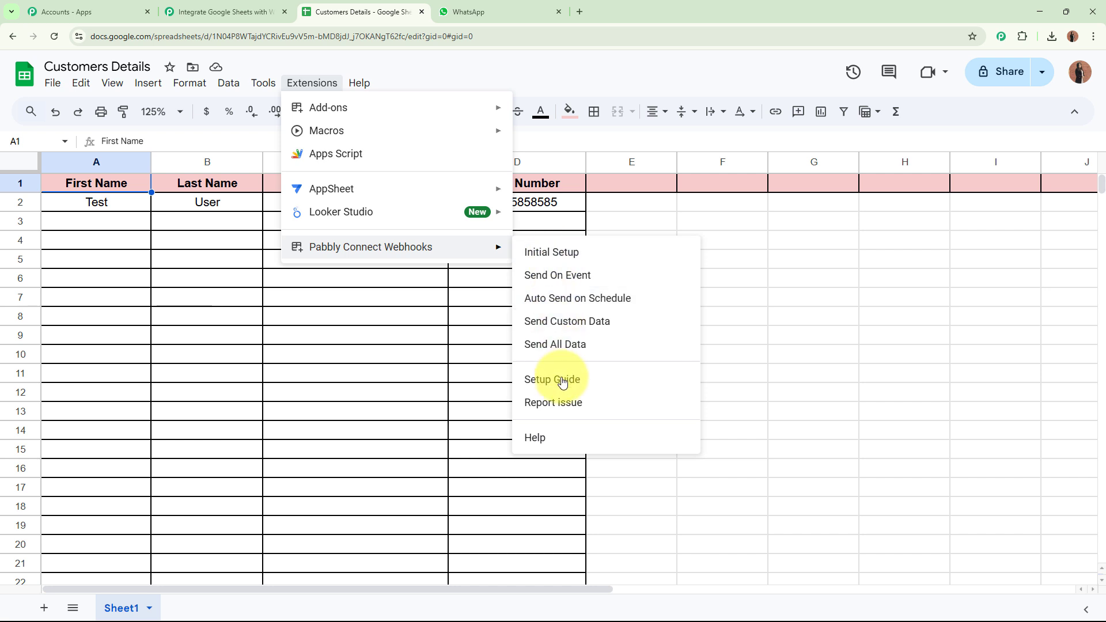
left_click(571, 275)
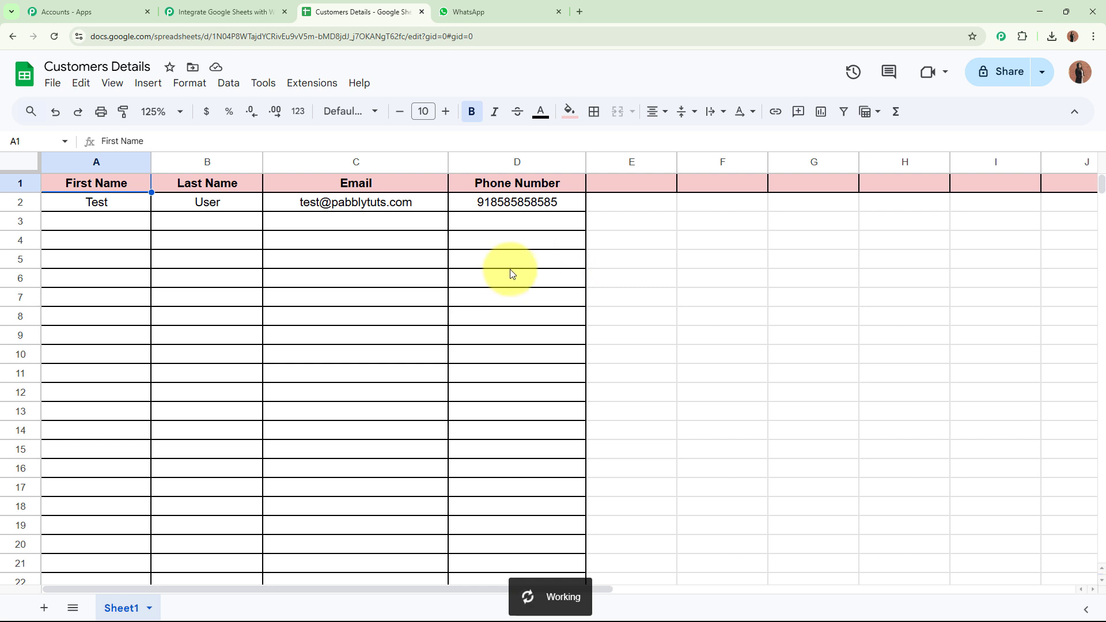
left_click_drag(115, 222, 489, 224)
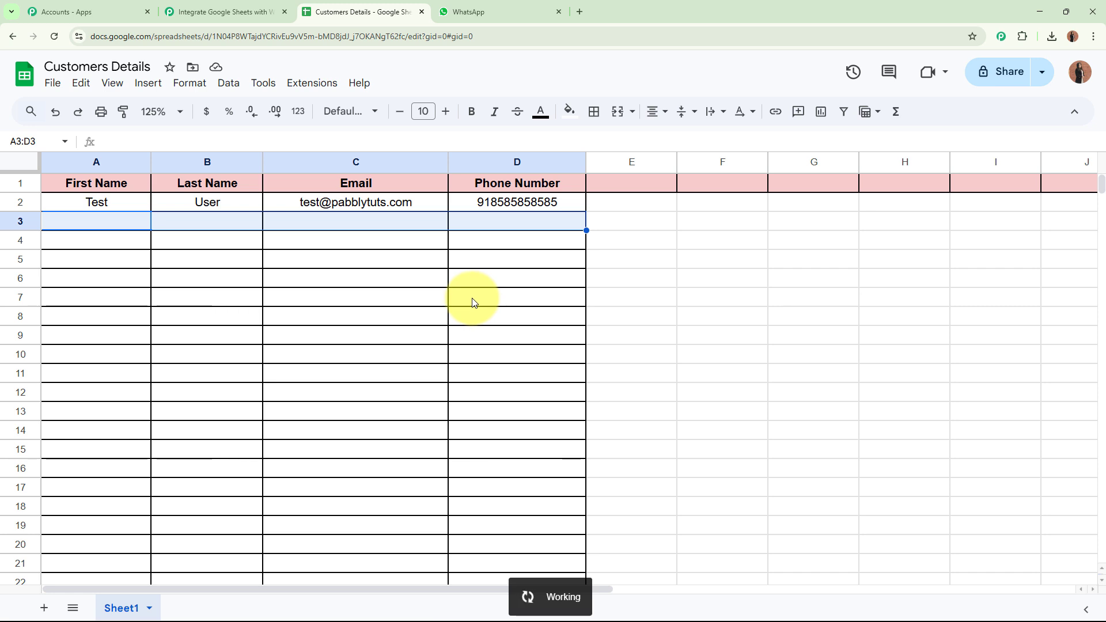
left_click(227, 12)
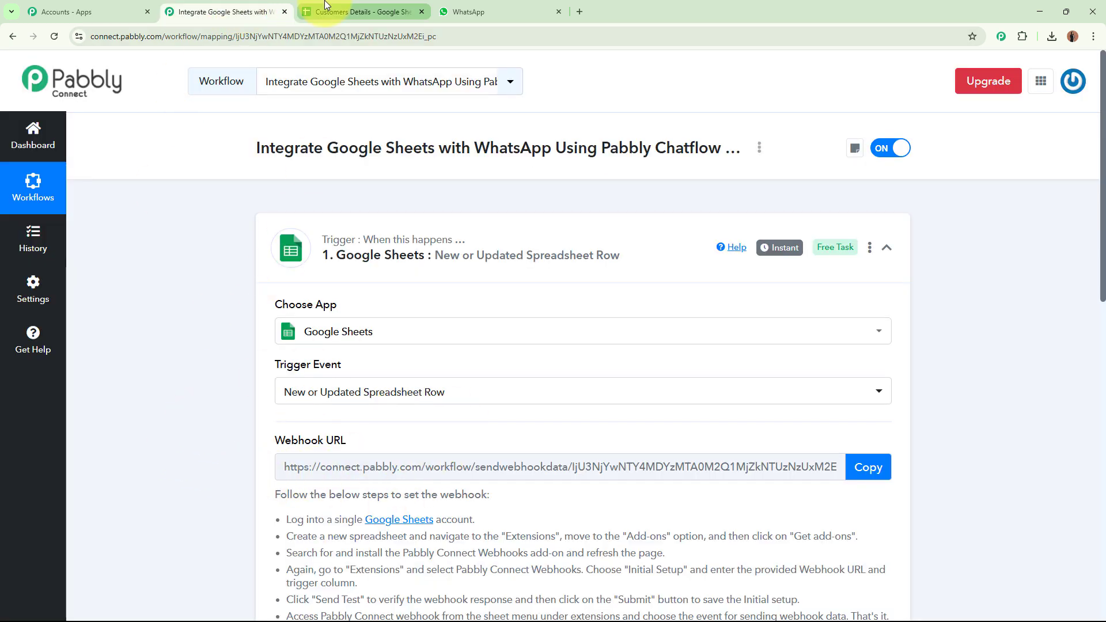
left_click(363, 11)
left_click(91, 221)
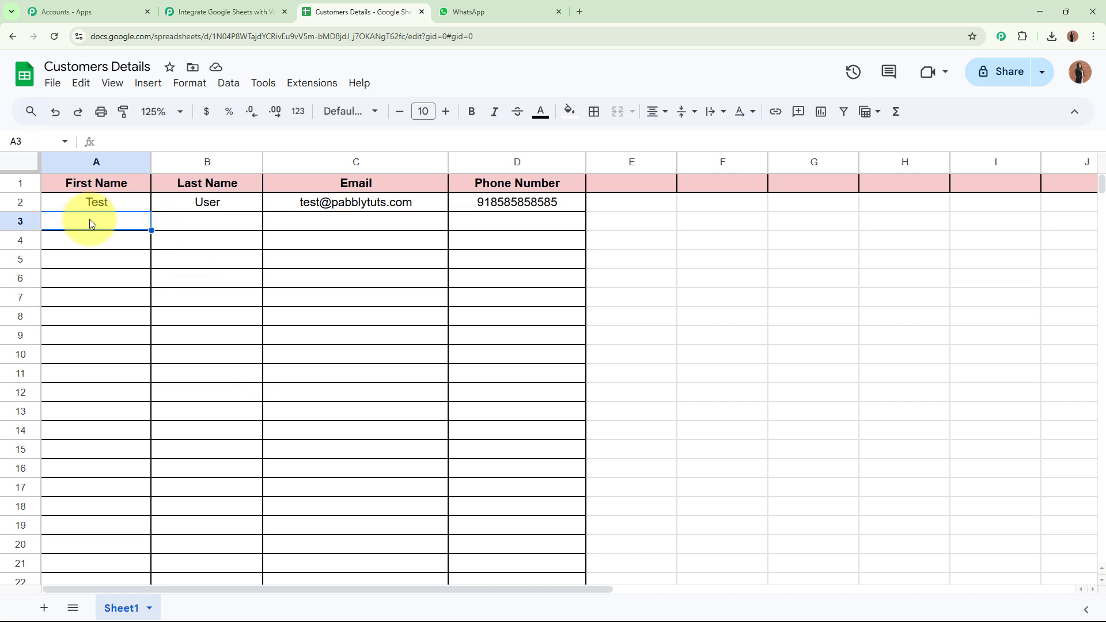
left_click(314, 83)
mouse_move(357, 259)
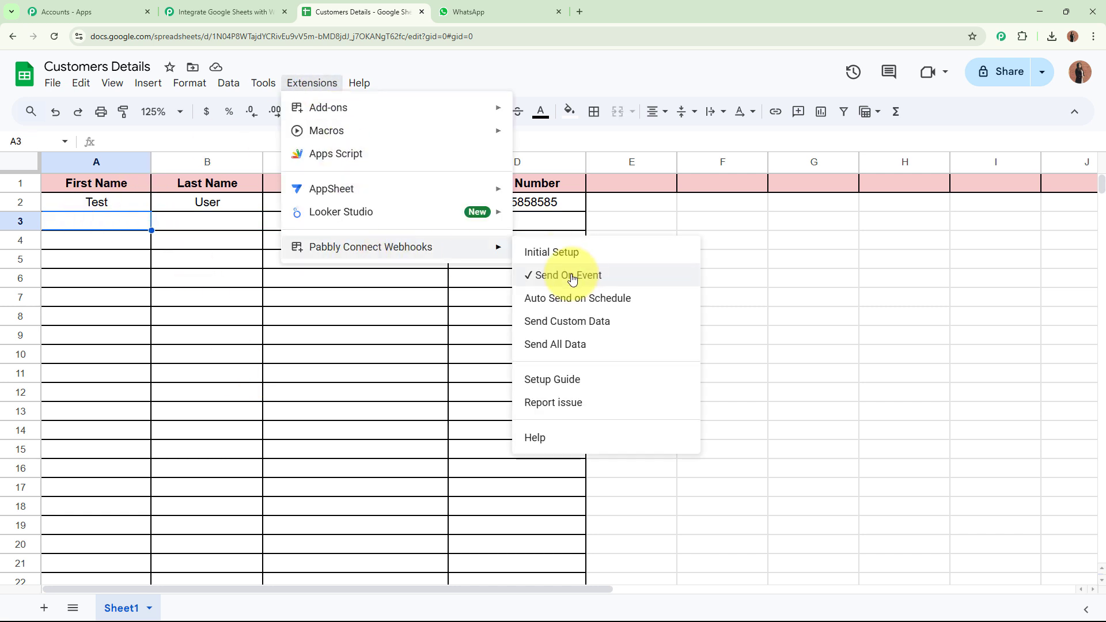
left_click(313, 334)
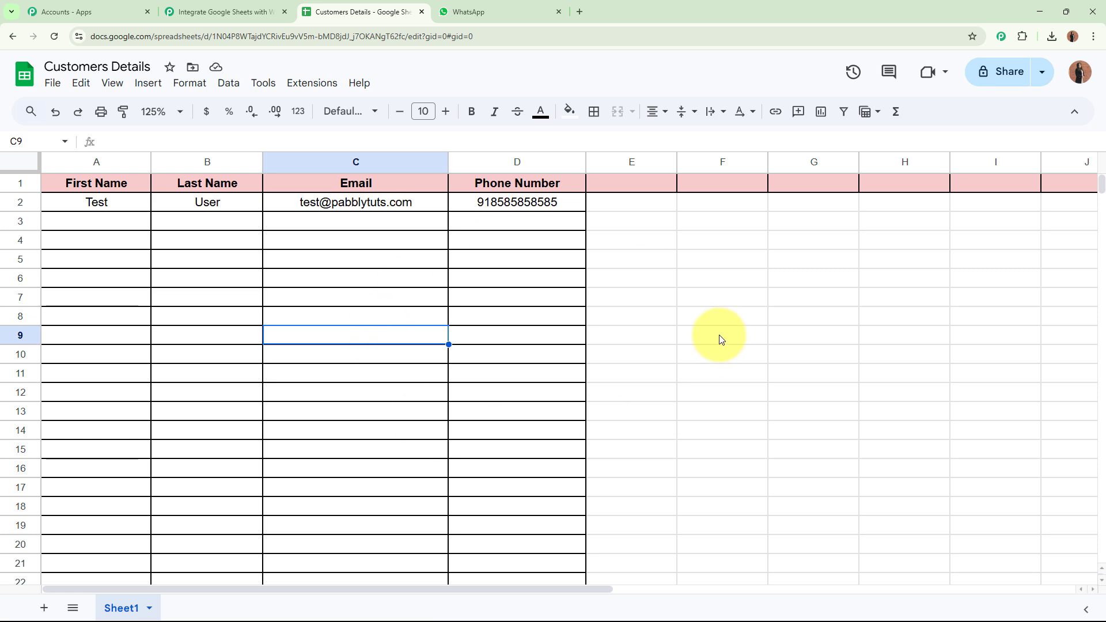
Confirm the Pabbly trigger shows 'Waiting For Webhook Response' while row 3 of the sheet is still empty.
left_click(225, 11)
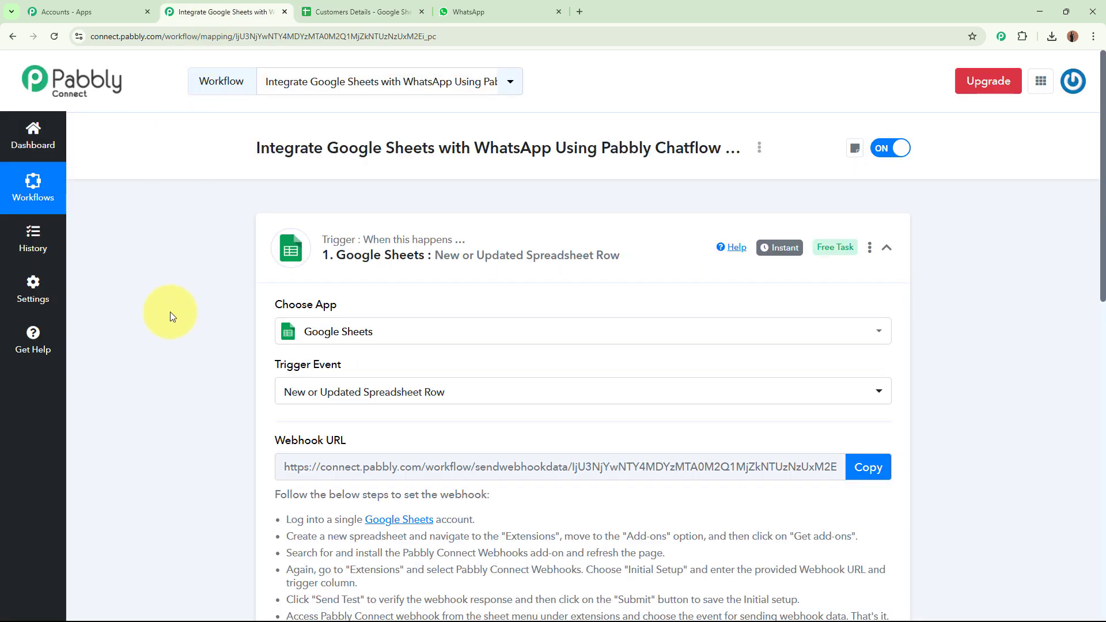
scroll(170, 313, "down", 8)
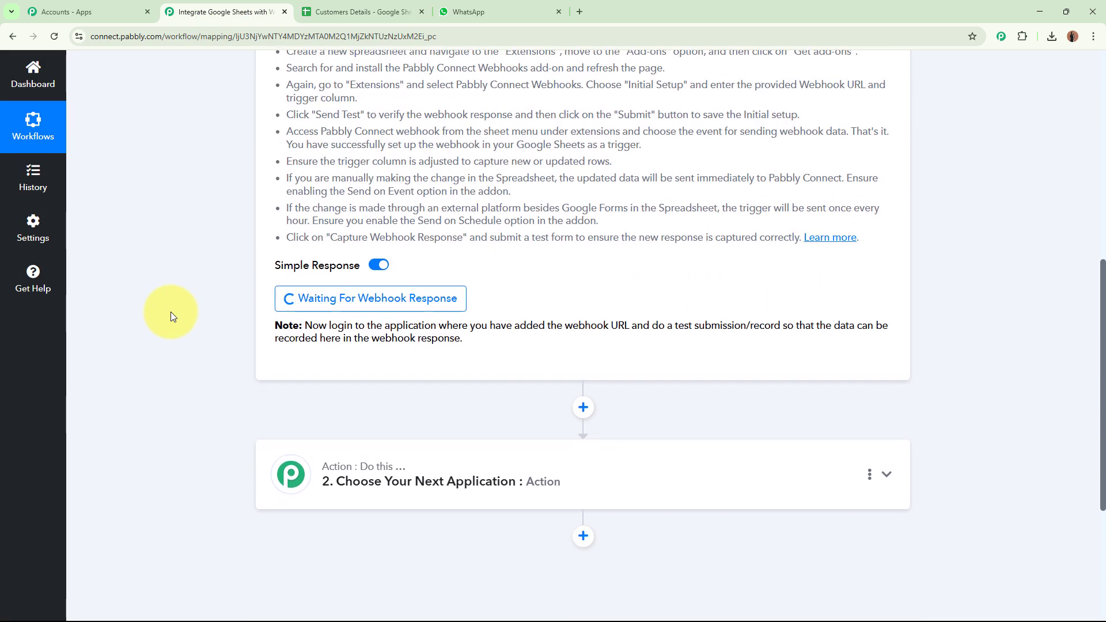
scroll(171, 312, "down", 3)
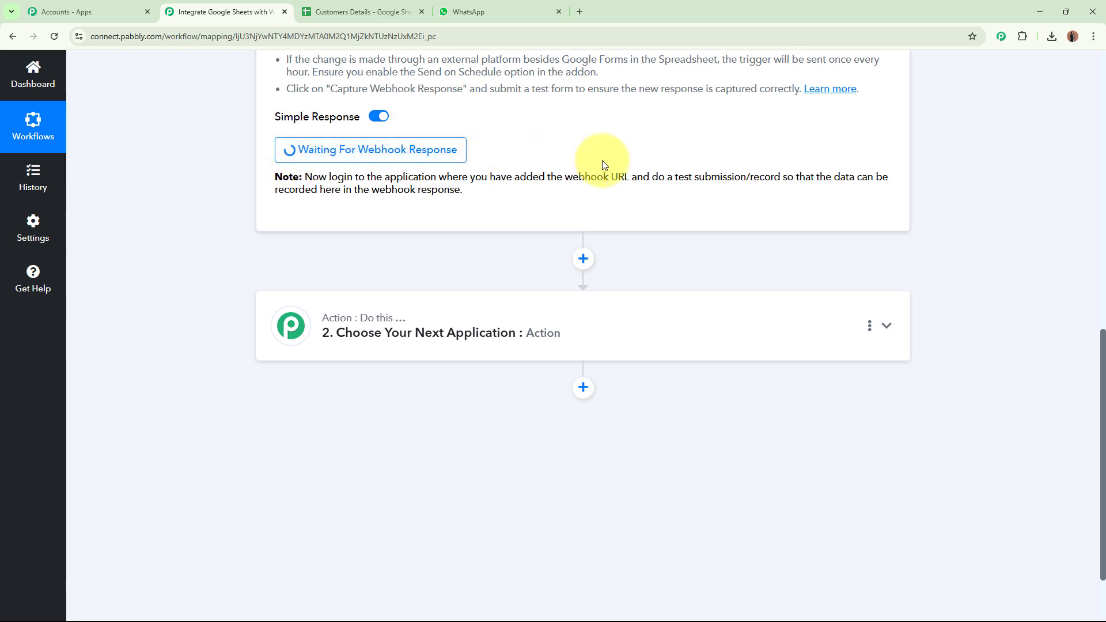
scroll(629, 158, "up", 10)
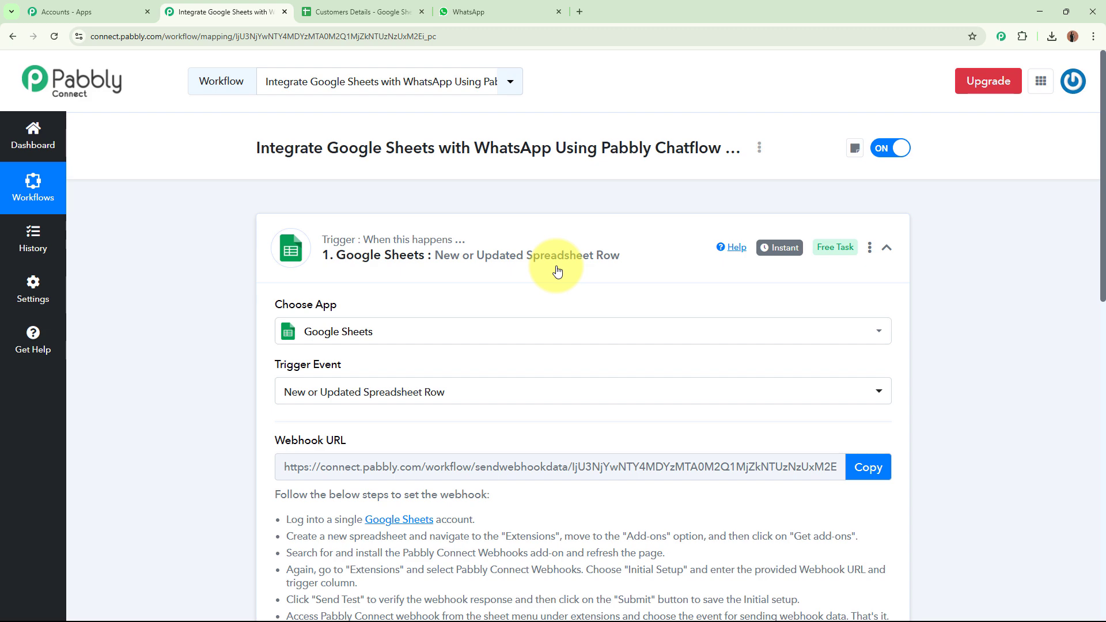
left_click(380, 11)
left_click_drag(112, 222, 507, 221)
left_click(636, 299)
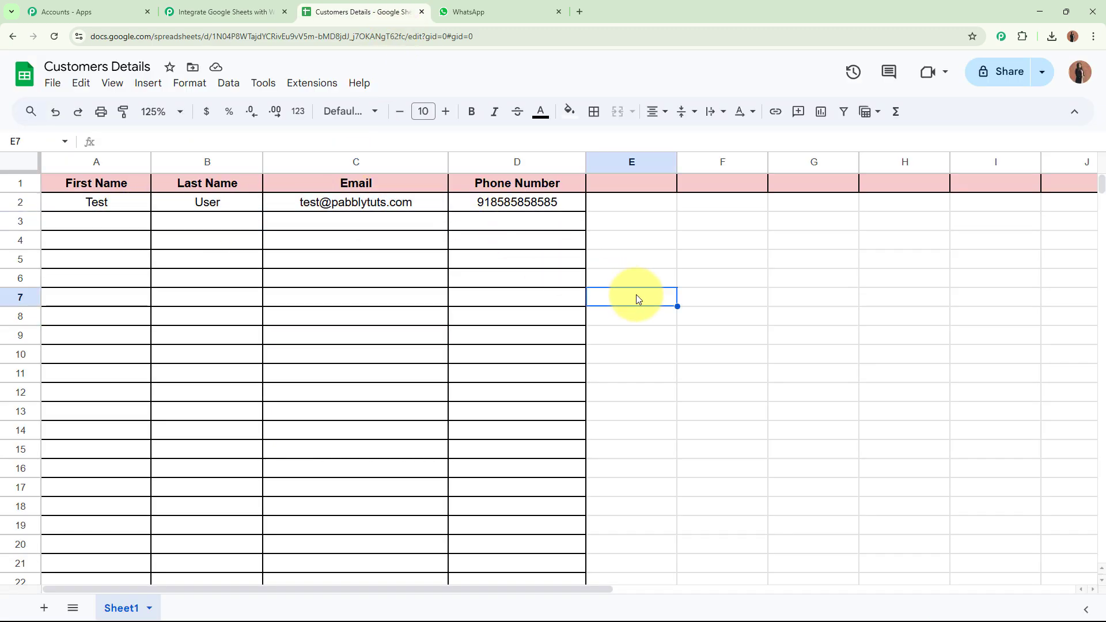
left_click(239, 6)
scroll(182, 458, "down", 8)
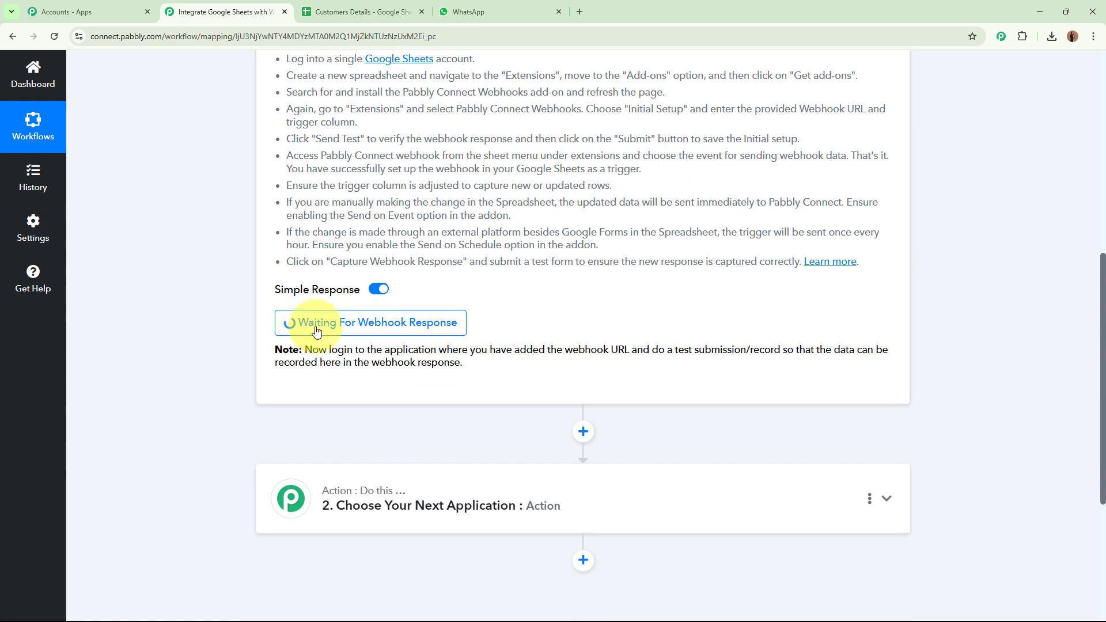
scroll(476, 316, "up", 8)
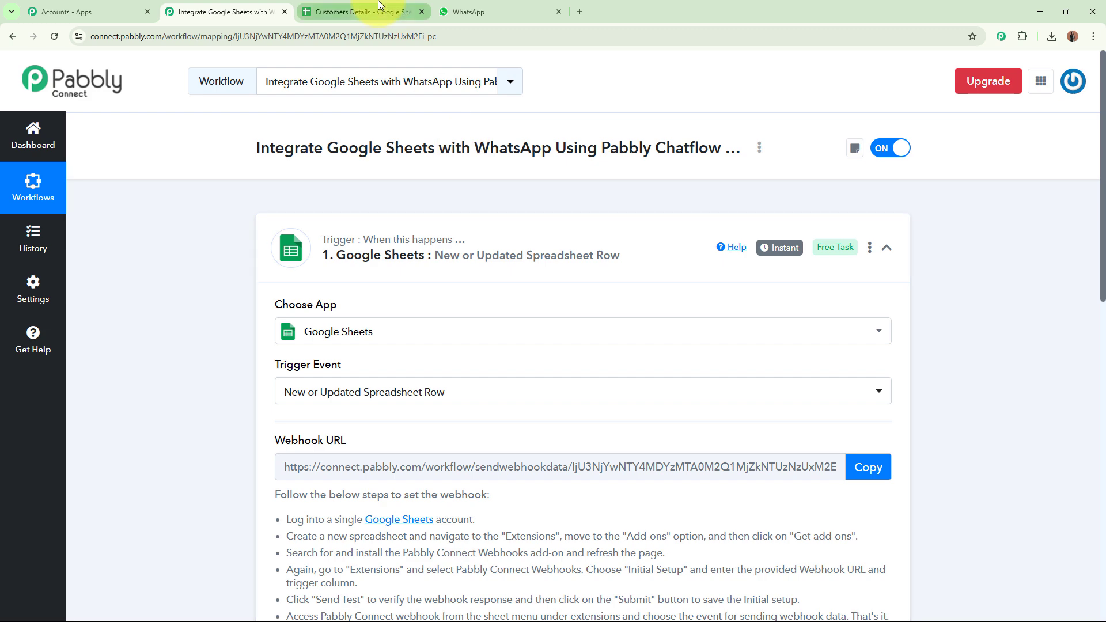
Enter first name 'New', last name 'Lead', plus the lead's email and phone number in row 3.
left_click(380, 7)
left_click(121, 228)
type("New")
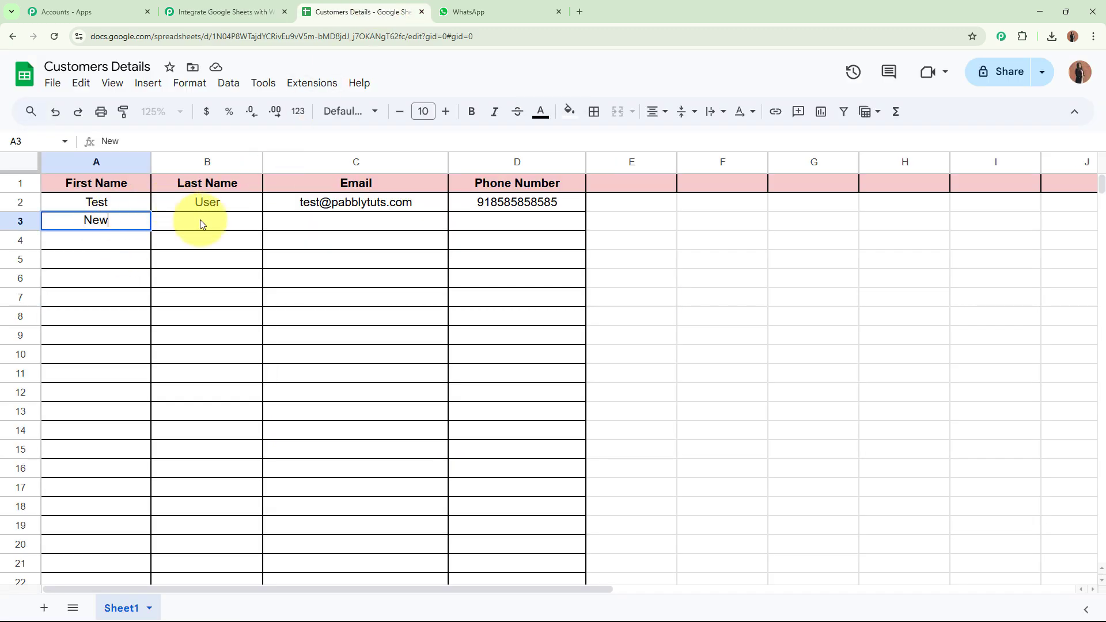
left_click(201, 219)
type("Lead")
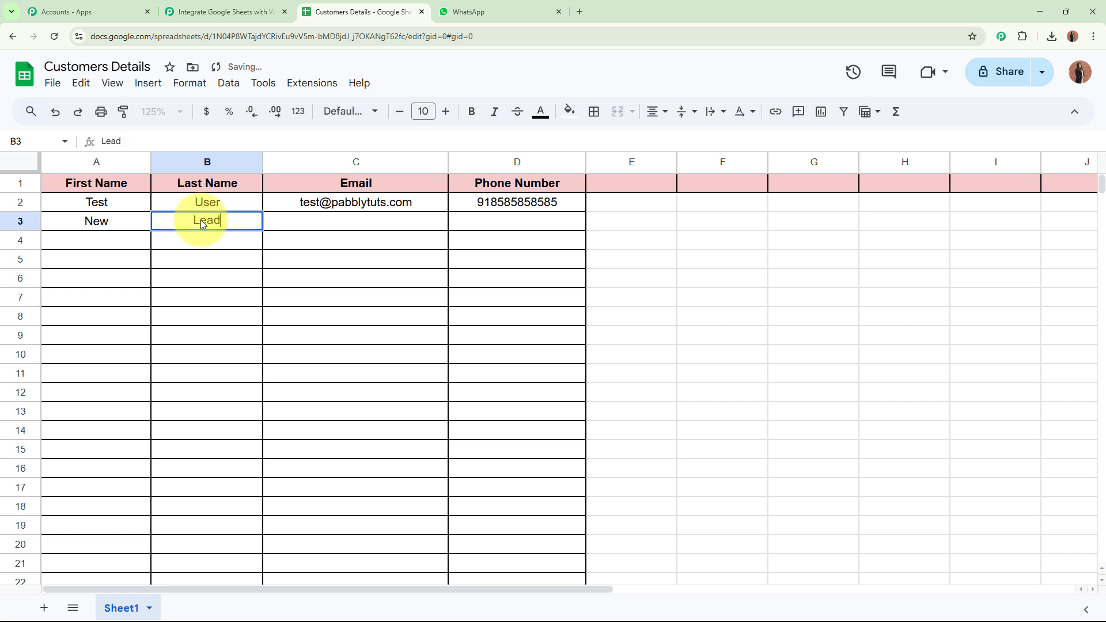
left_click(362, 221)
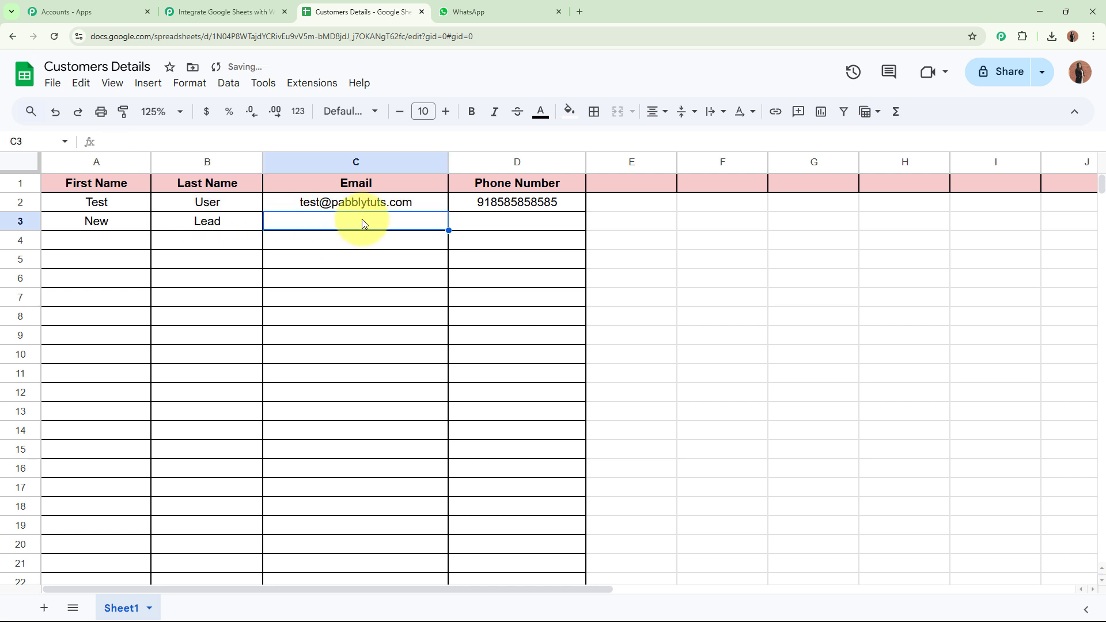
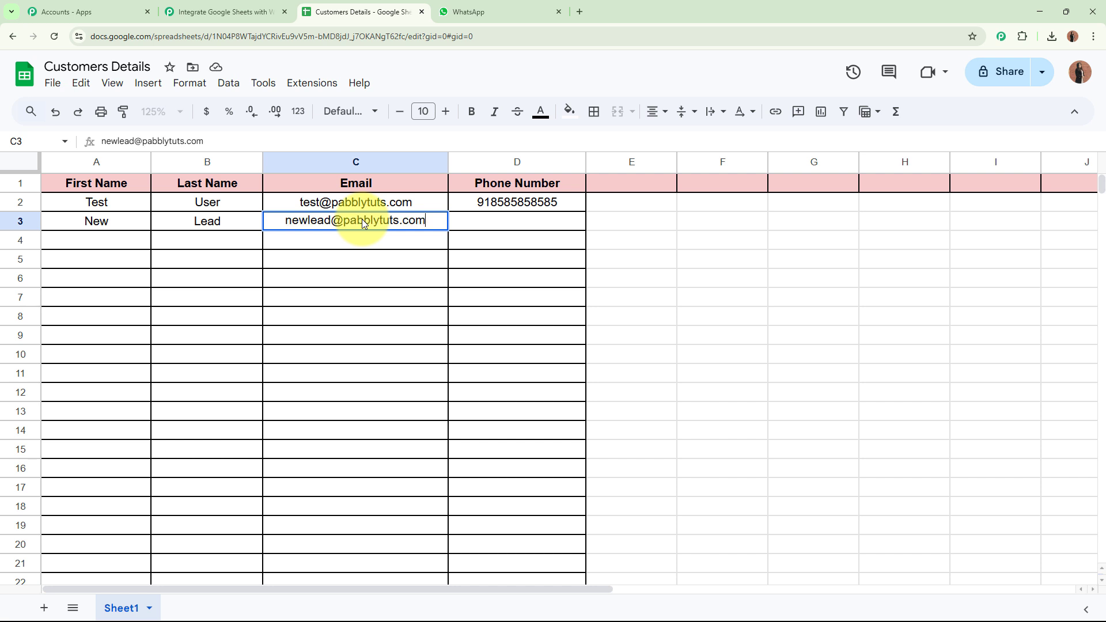
left_click(492, 229)
left_click(499, 282)
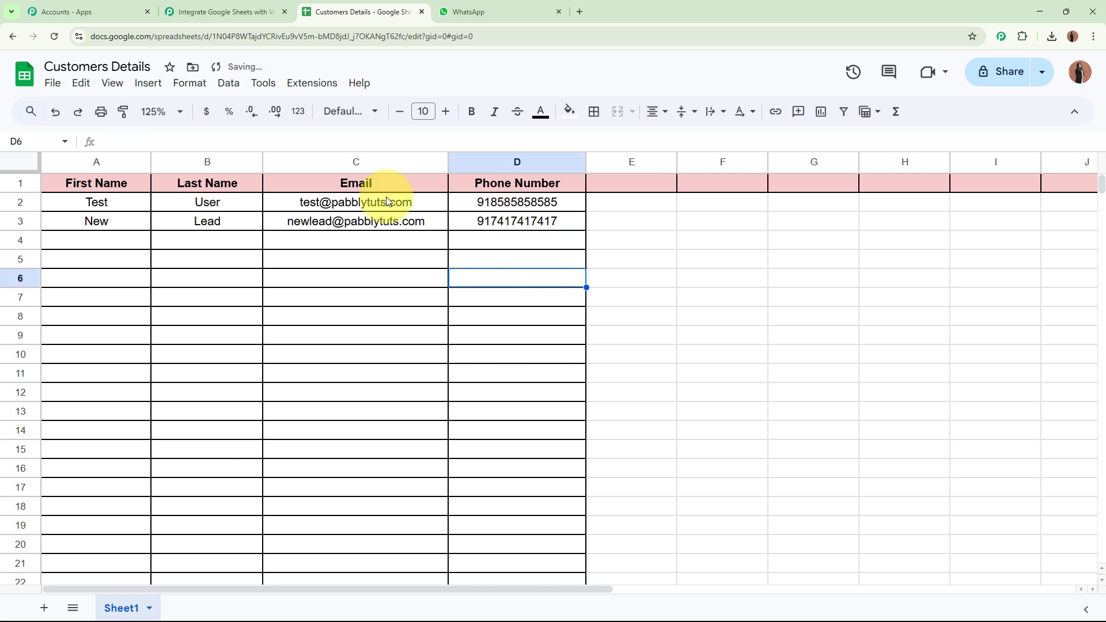
left_click_drag(113, 224, 501, 229)
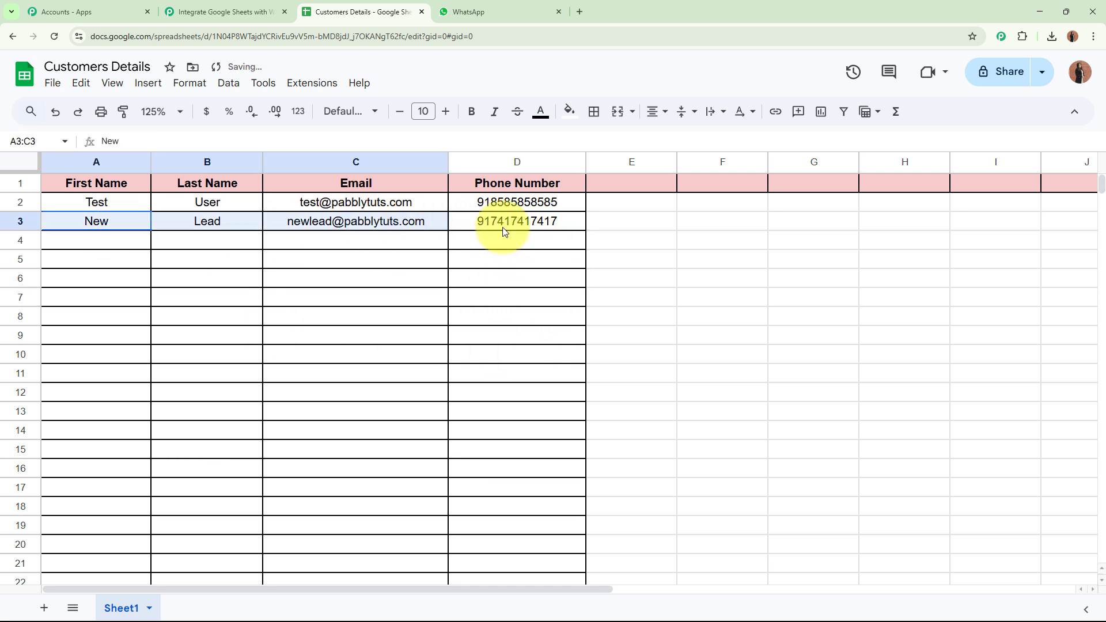
left_click(527, 315)
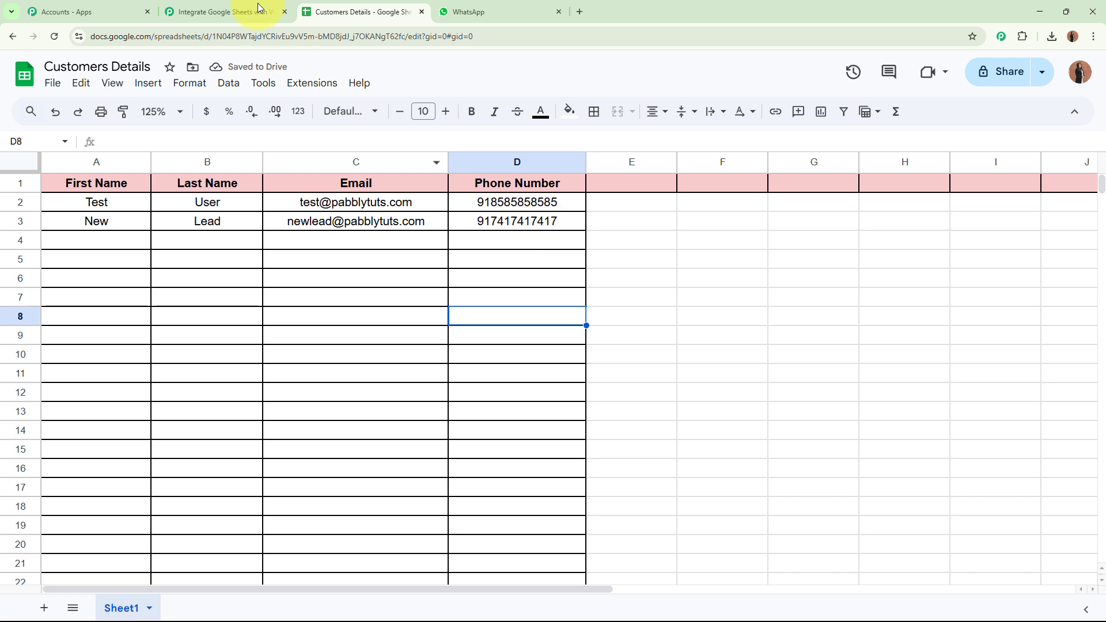
Verify the new lead's name, email and phone in the trigger's Response Received, then collapse the trigger.
left_click(258, 7)
scroll(234, 398, "down", 12)
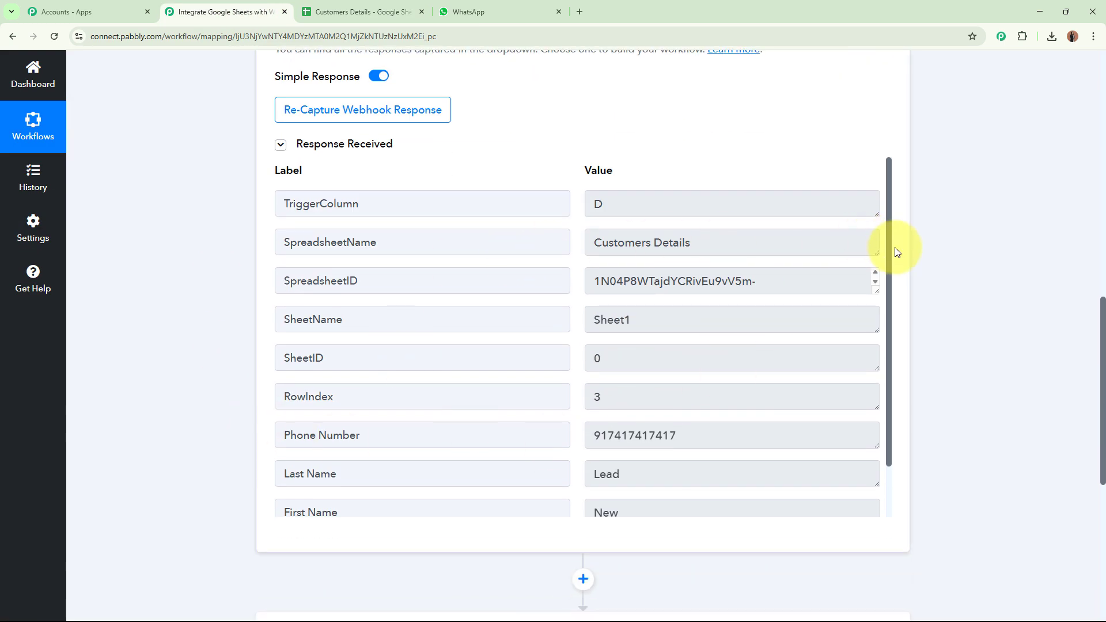
left_click_drag(891, 251, 891, 345)
left_click_drag(662, 452, 541, 451)
left_click_drag(639, 415, 574, 415)
double_click(713, 375)
left_click_drag(766, 493, 571, 492)
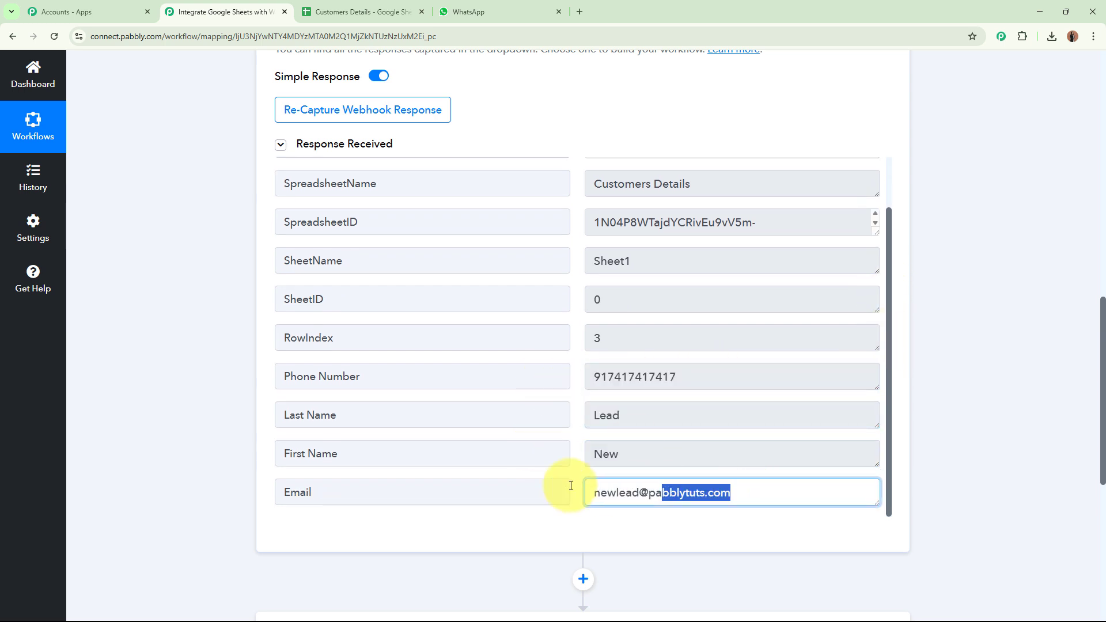
left_click(617, 532)
scroll(710, 391, "up", 2)
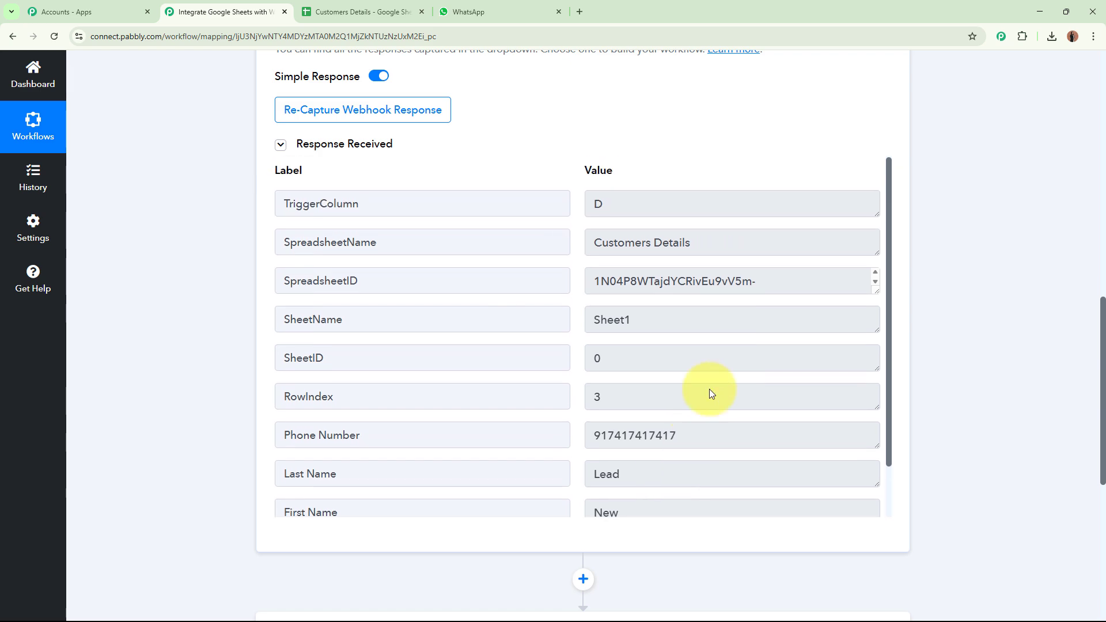
scroll(973, 315, "up", 10)
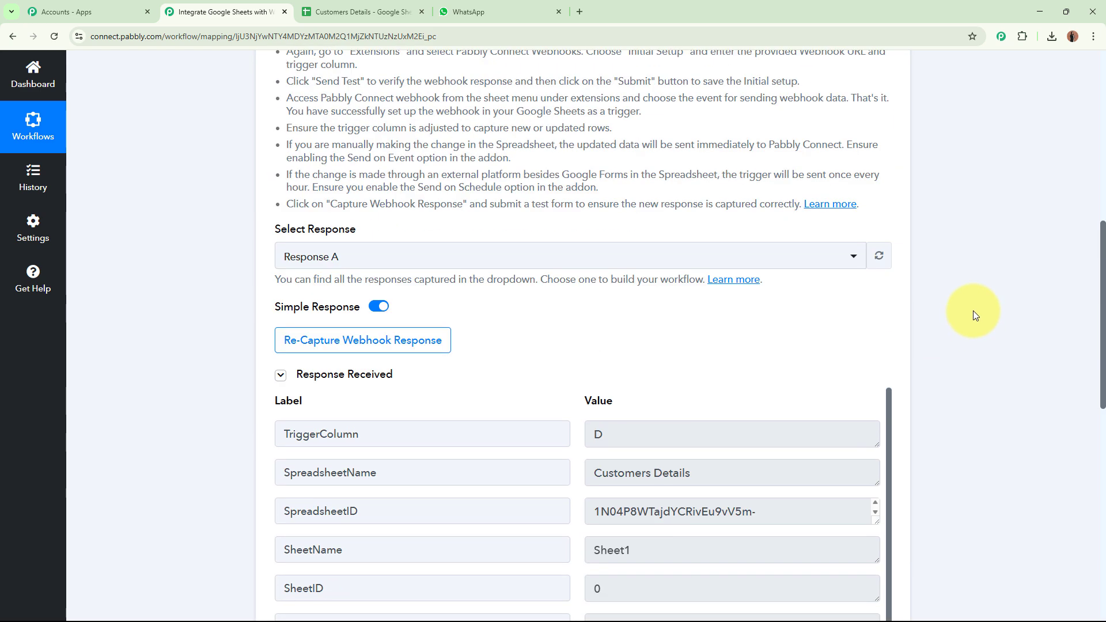
left_click(697, 271)
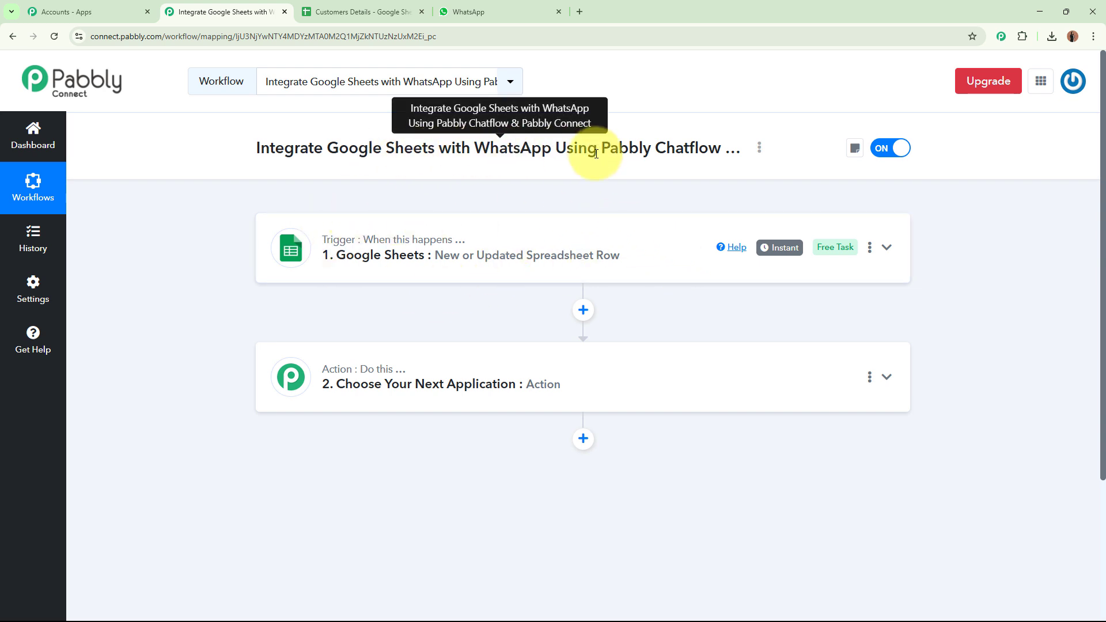
Search 'Pabbly Chatf' in the action step's app list and select Pabbly Chatflow.
left_click(630, 386)
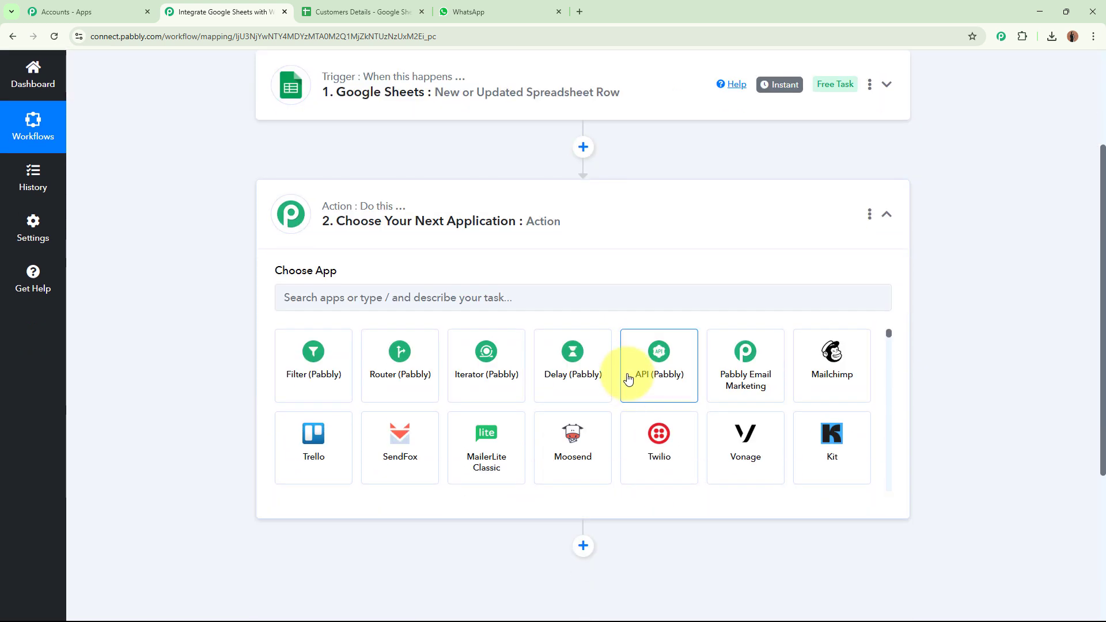
left_click(585, 295)
type("Pab")
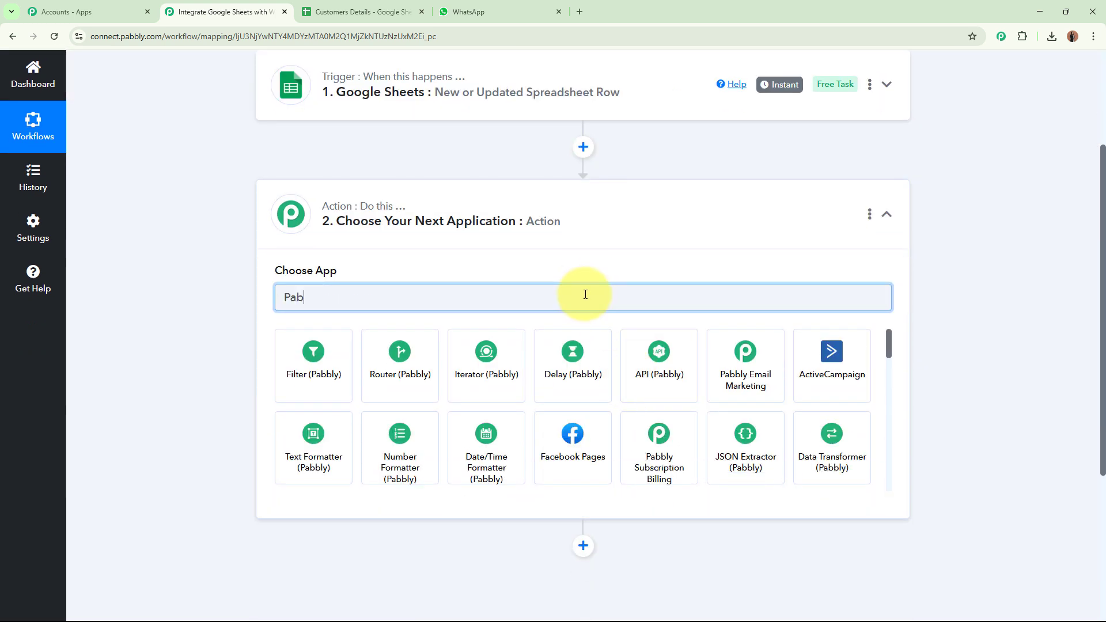
type("bly")
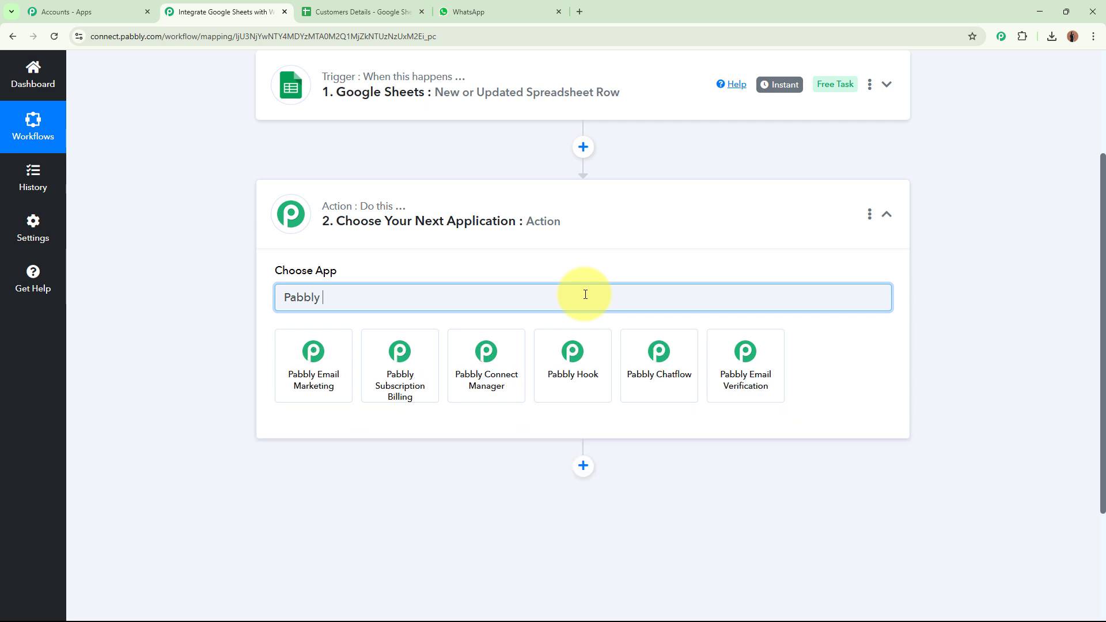
type(" Chatf")
left_click(313, 357)
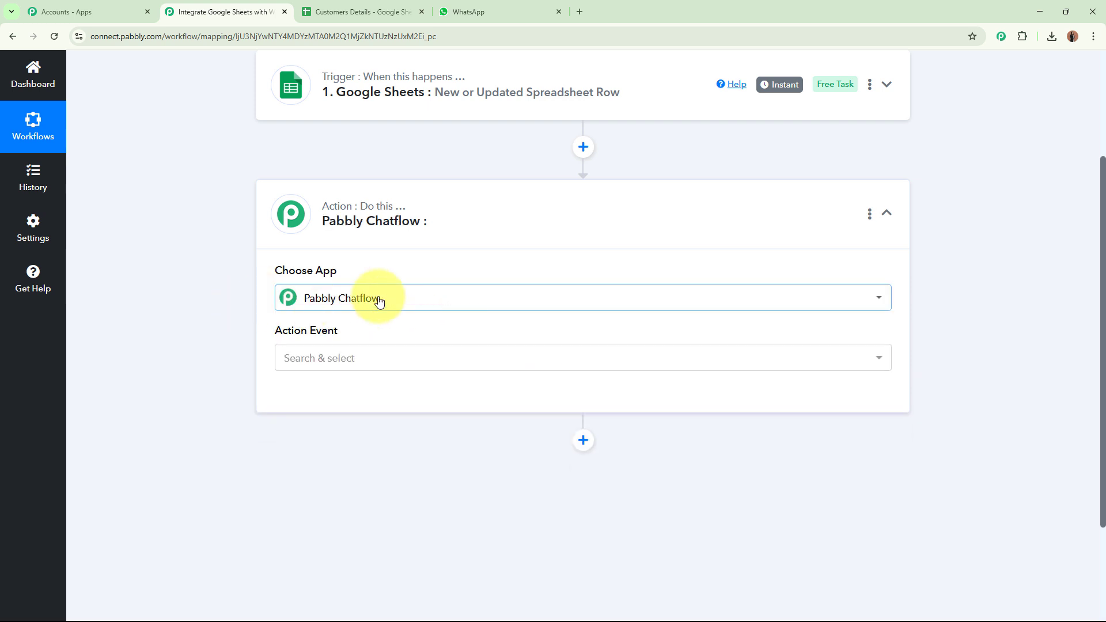
left_click(580, 11)
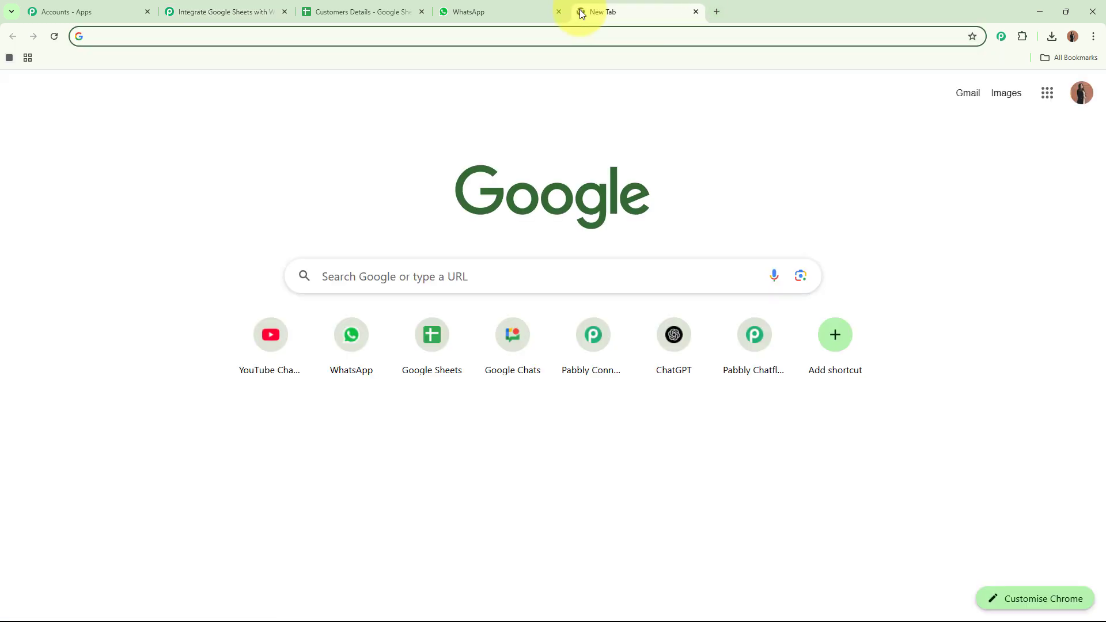
type("www.pa")
type("bbly.")
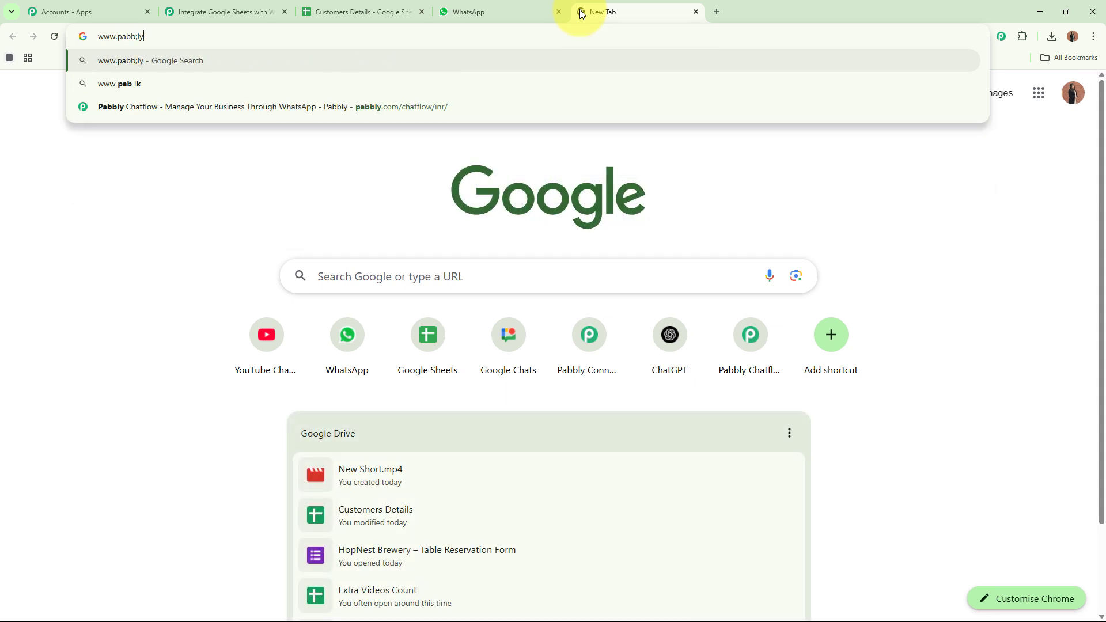
type("com/")
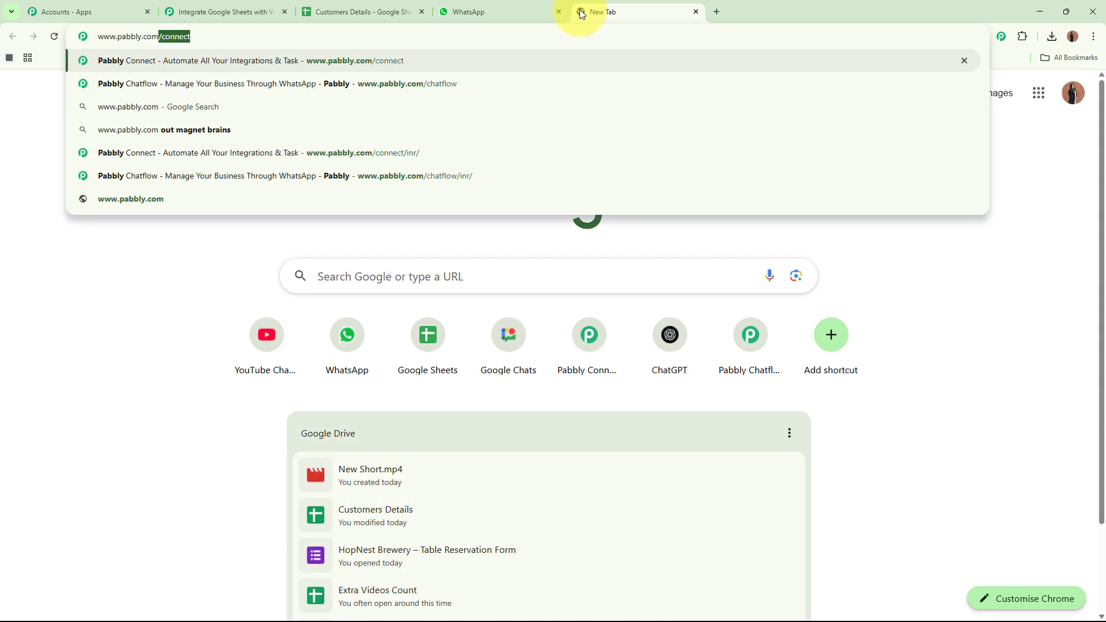
type("chatflow")
key("Return")
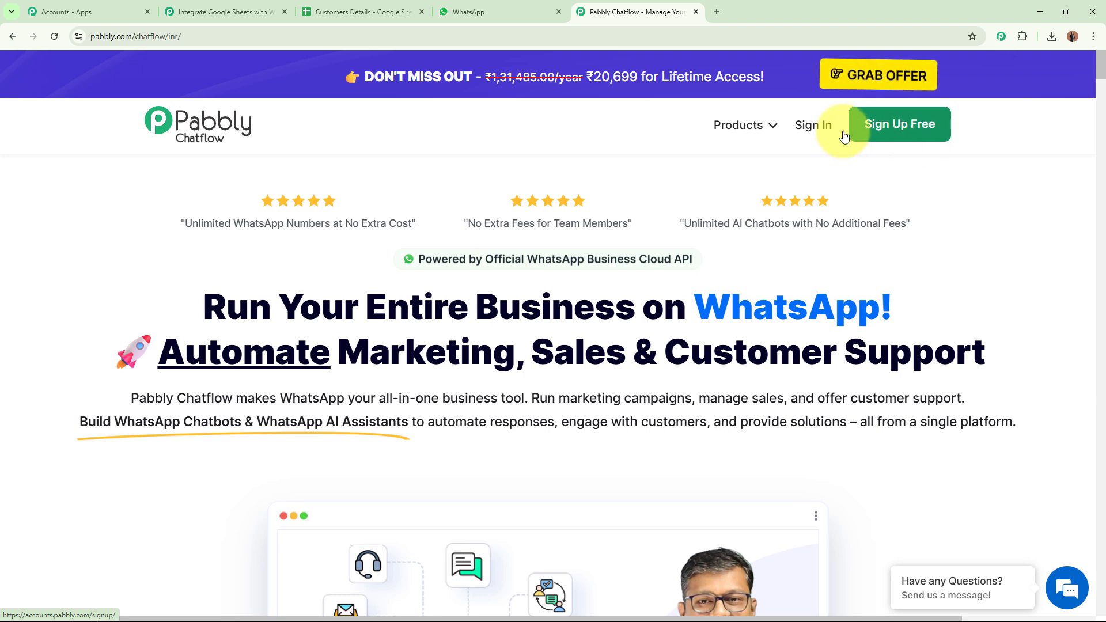
left_click(805, 130)
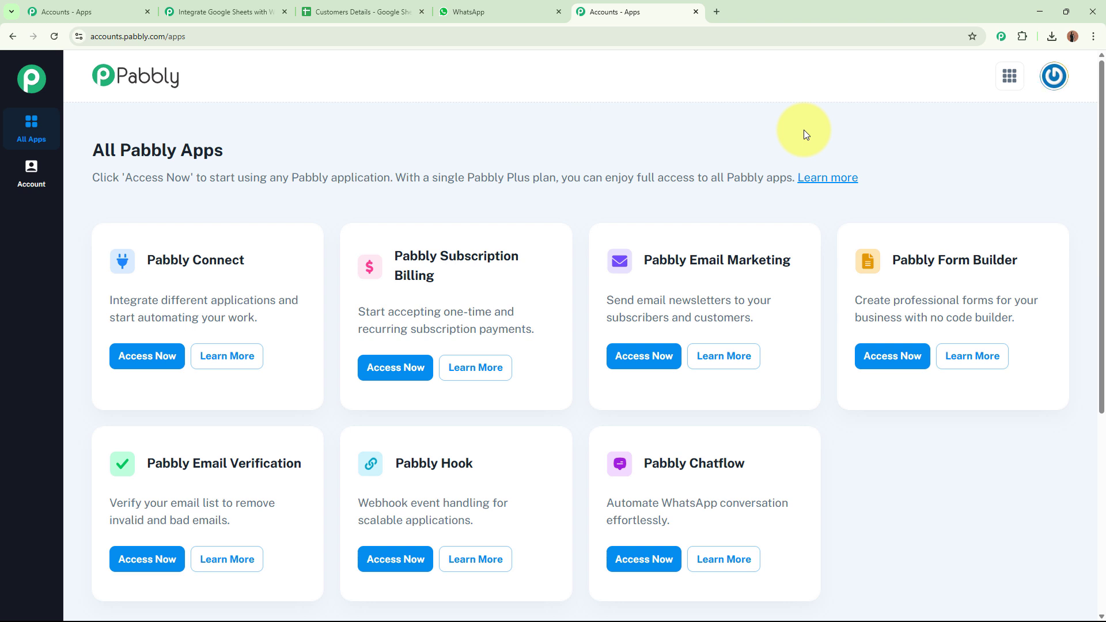
Launch Pabbly Chatflow from the All Pabbly Apps list and close the old Accounts - Apps tab.
left_click_drag(91, 150, 364, 140)
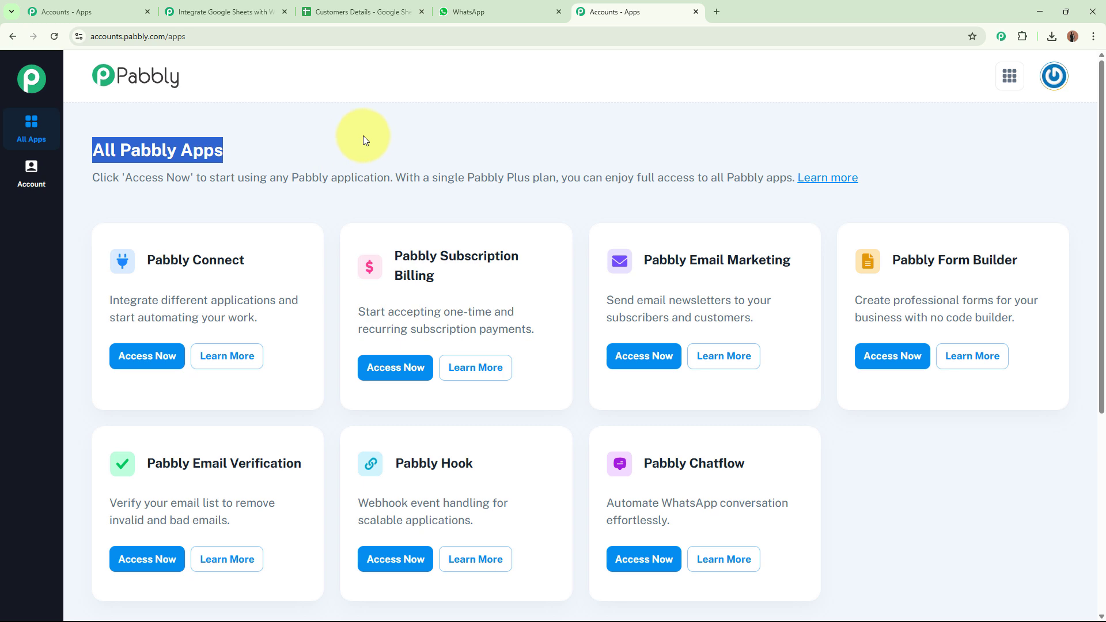
left_click(363, 138)
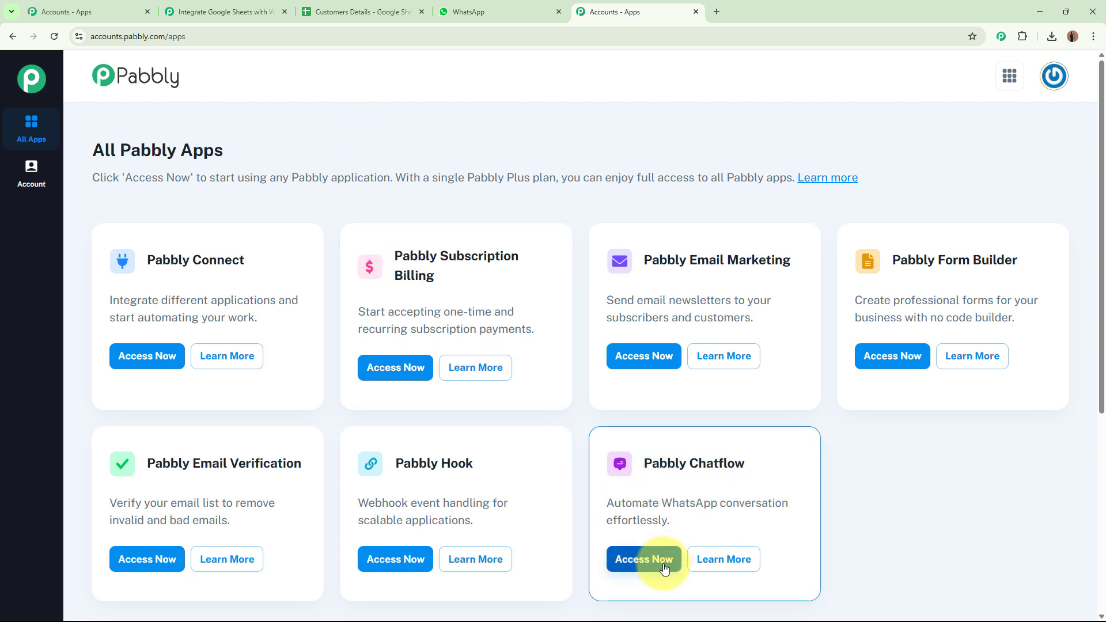
left_click(664, 568)
left_click(693, 11)
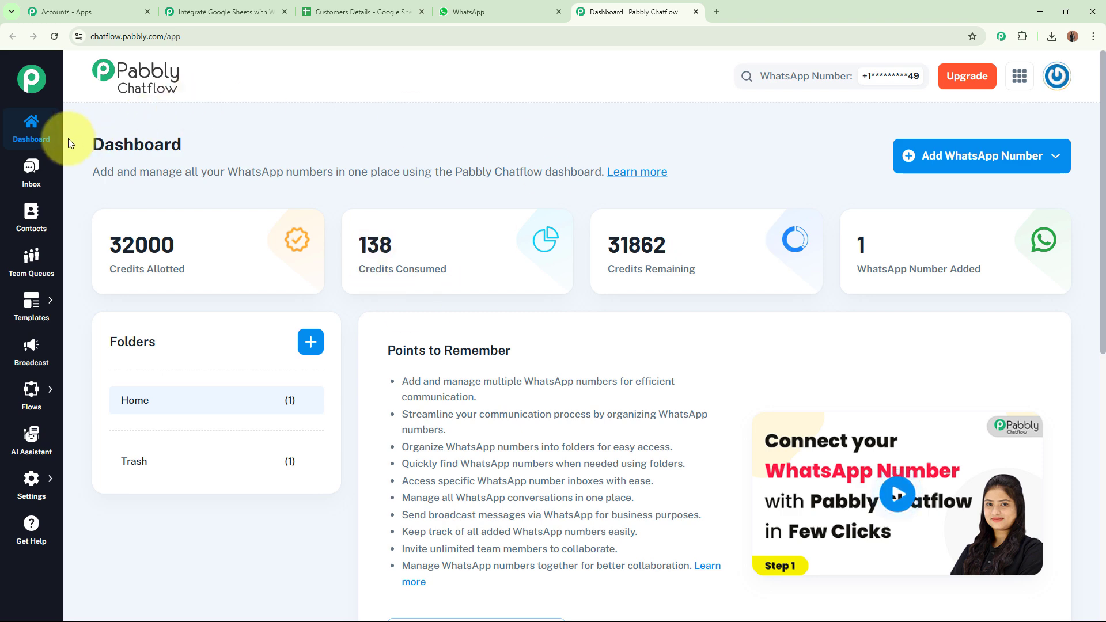
left_click_drag(69, 138, 373, 144)
left_click(372, 144)
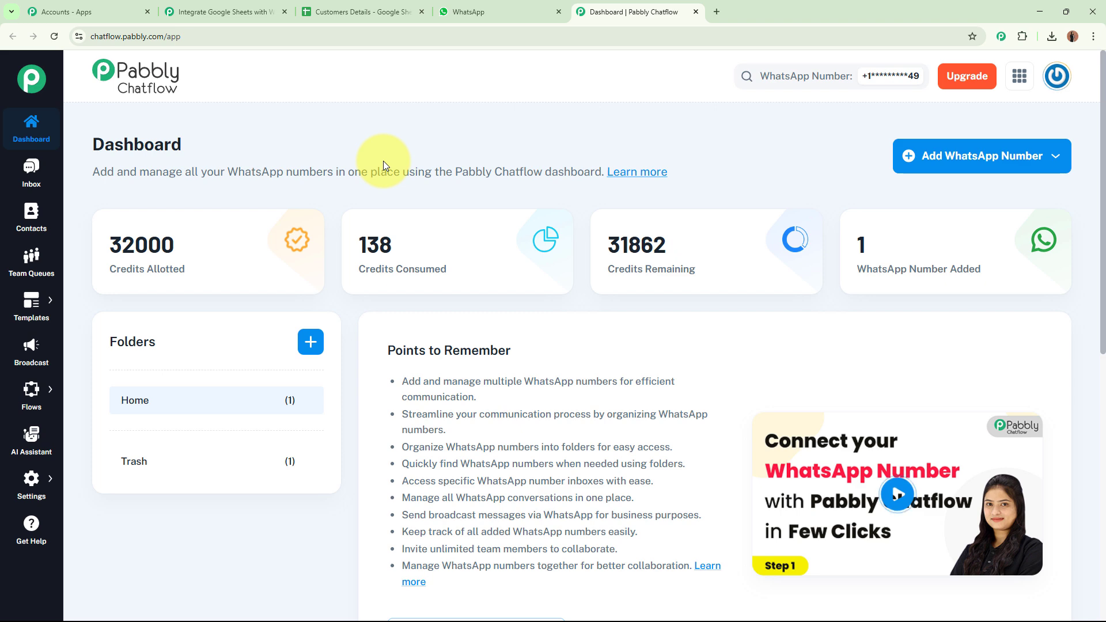
left_click(929, 156)
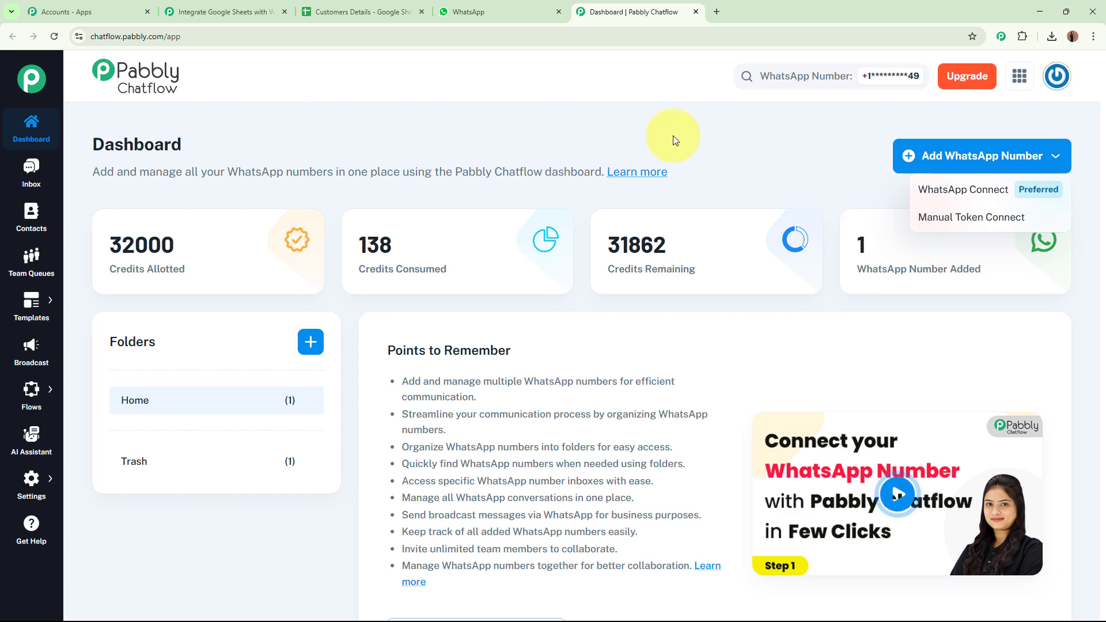
left_click(791, 148)
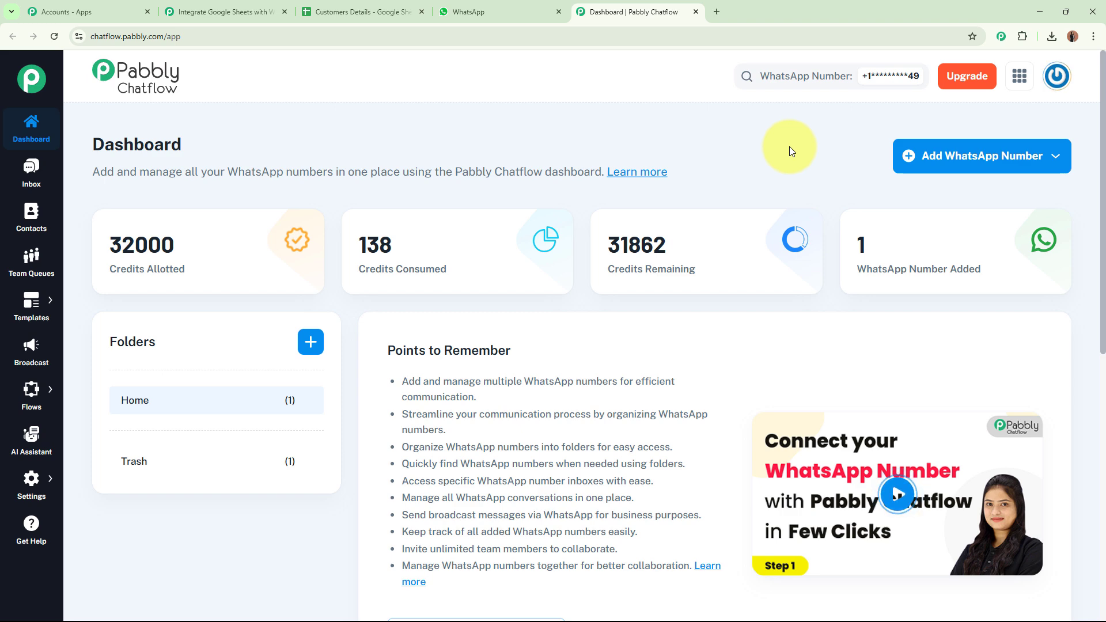
mouse_move(30, 307)
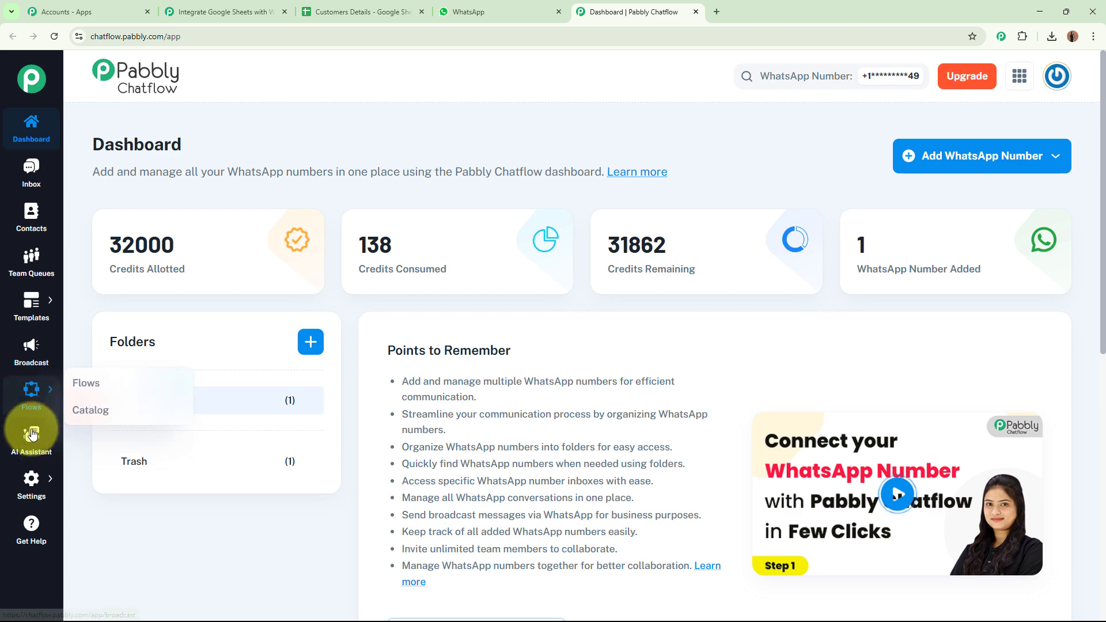
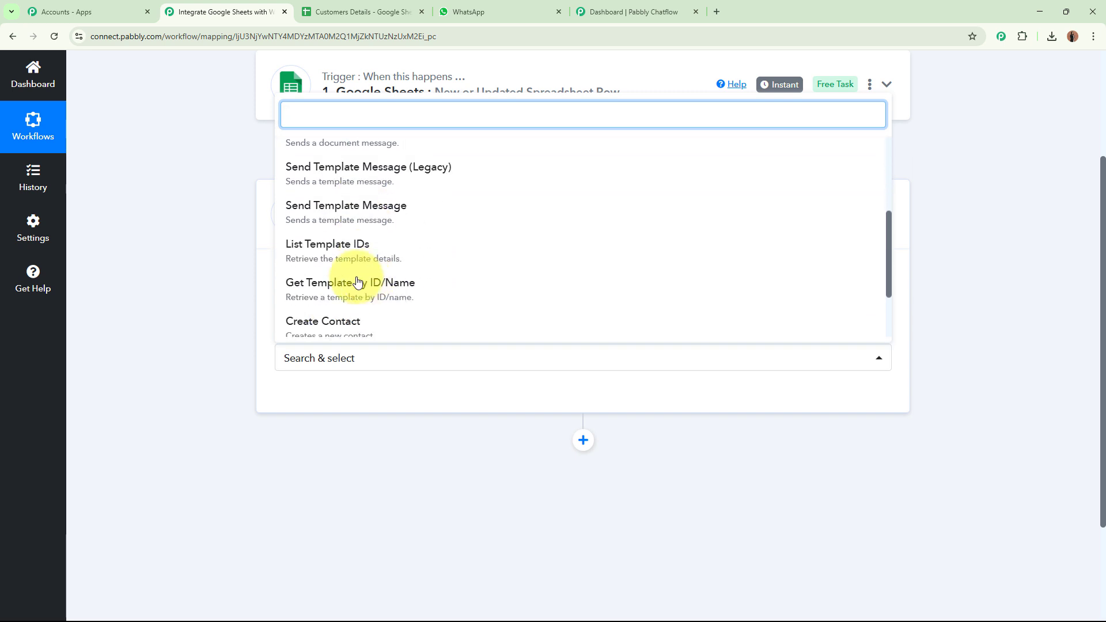
Choose Send Template Message as the Chatflow action event and switch to the Chatflow dashboard tab.
left_click(390, 217)
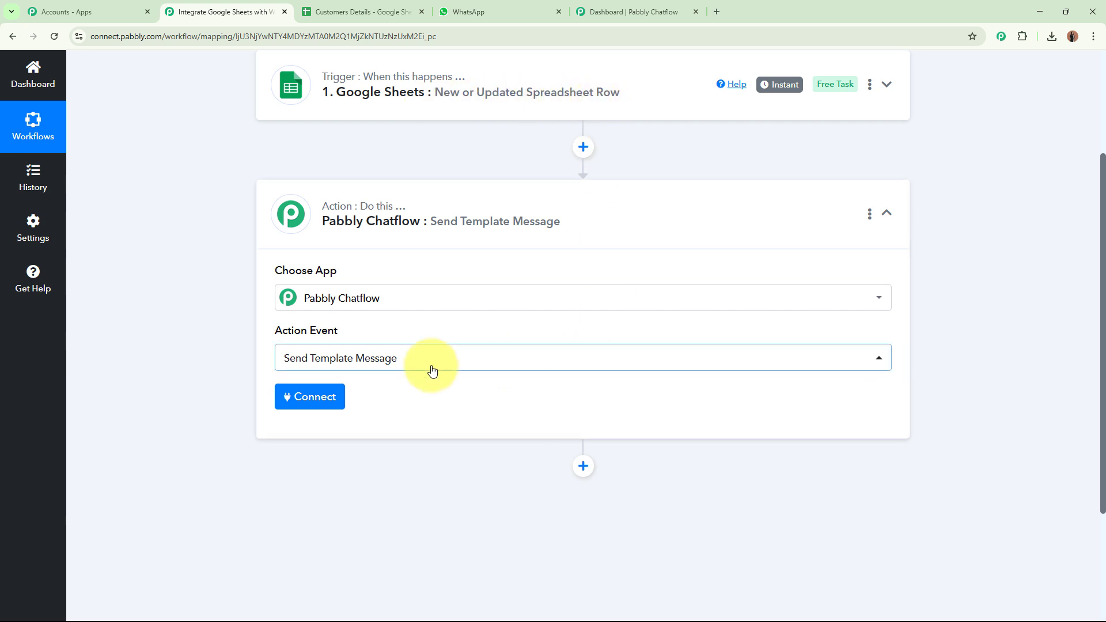
left_click(651, 12)
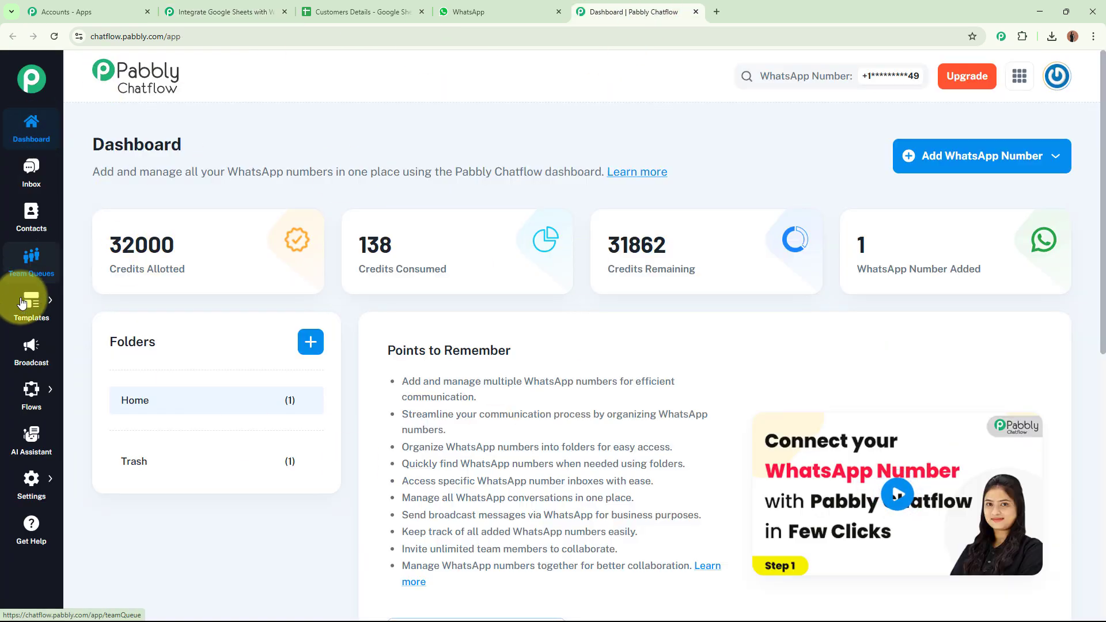
From the Templates List, start a new template and set its category to Marketing.
mouse_move(31, 302)
left_click(103, 295)
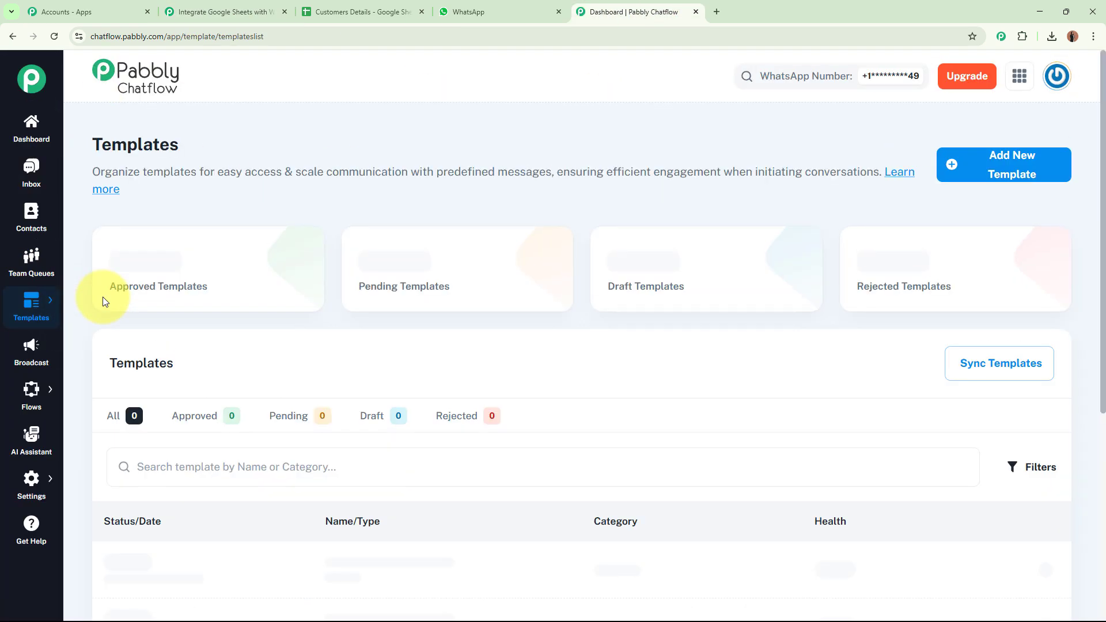
left_click(992, 179)
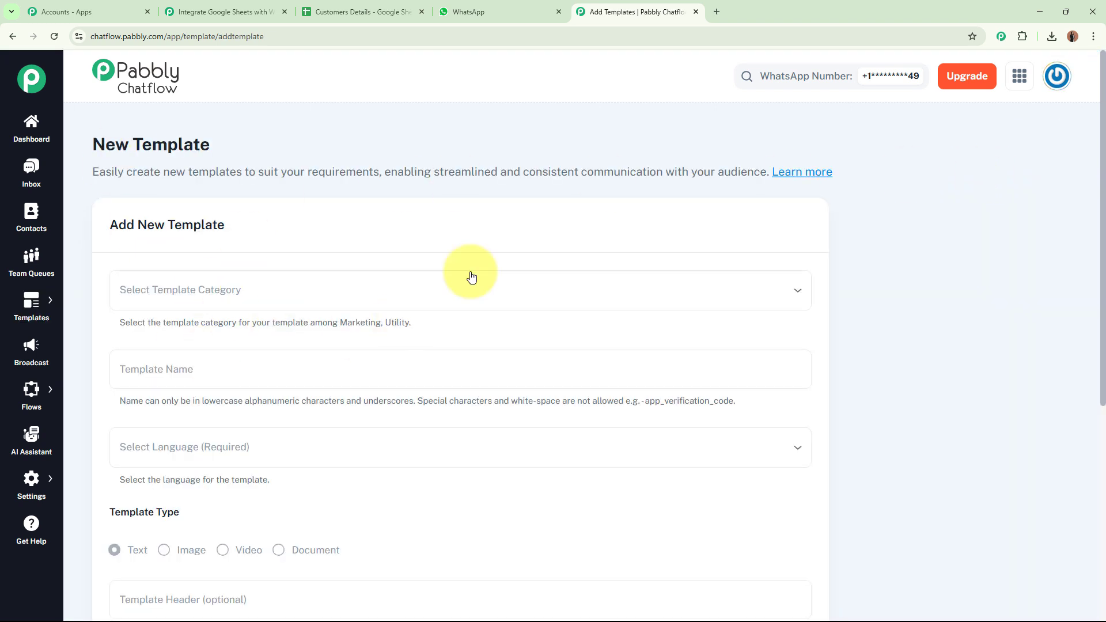
left_click(198, 291)
left_click(170, 326)
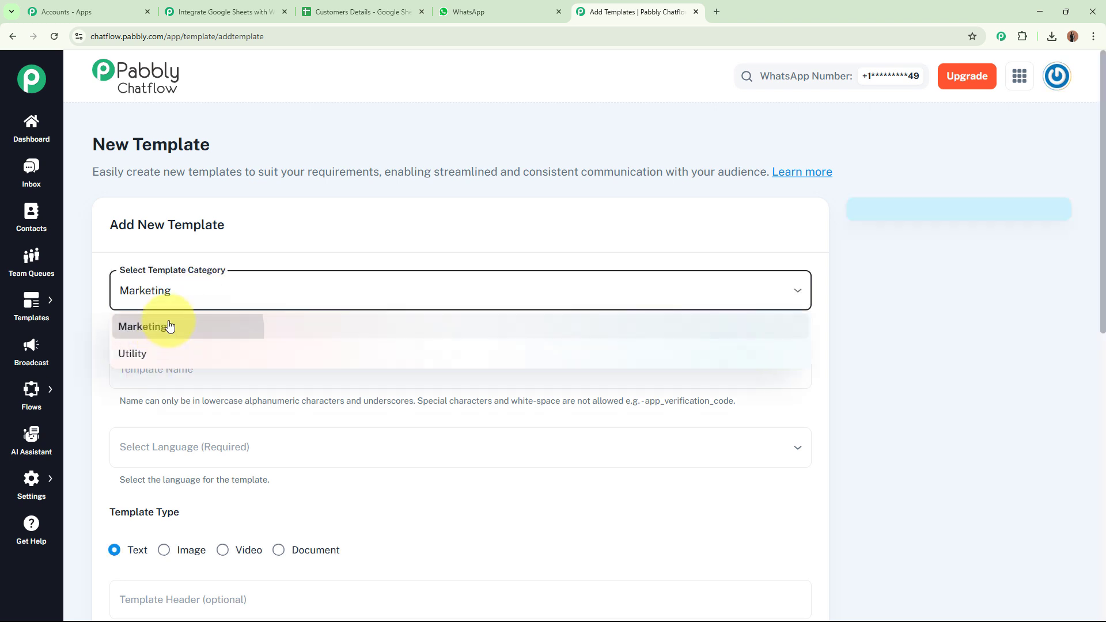
scroll(230, 228, "down", 3)
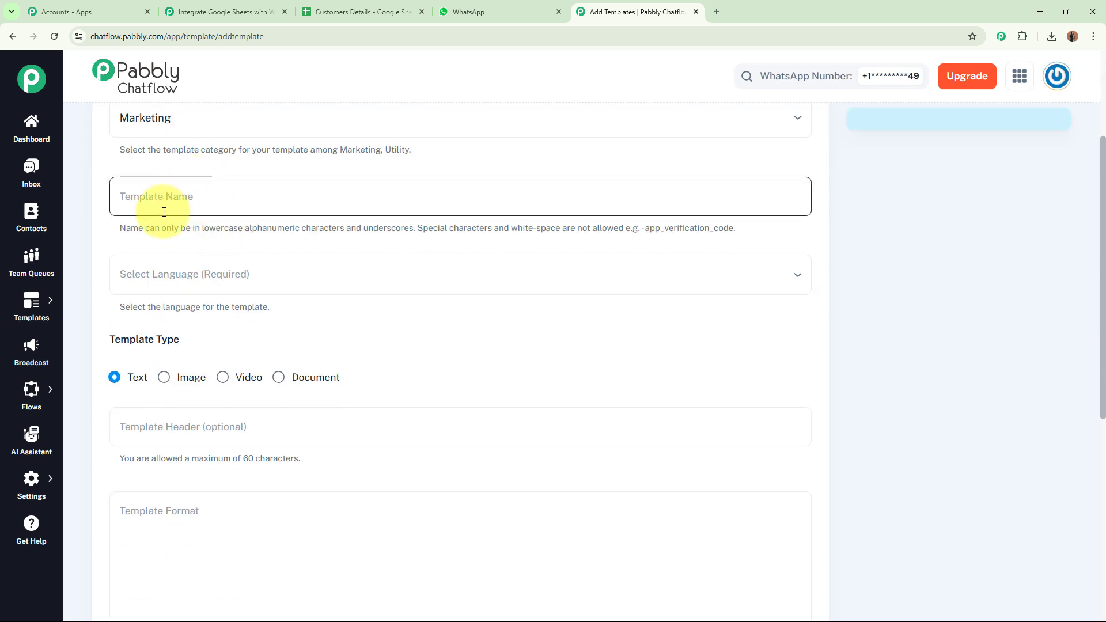
Look at the language choices without picking one, scroll the form, and return to Templates List.
left_click(222, 274)
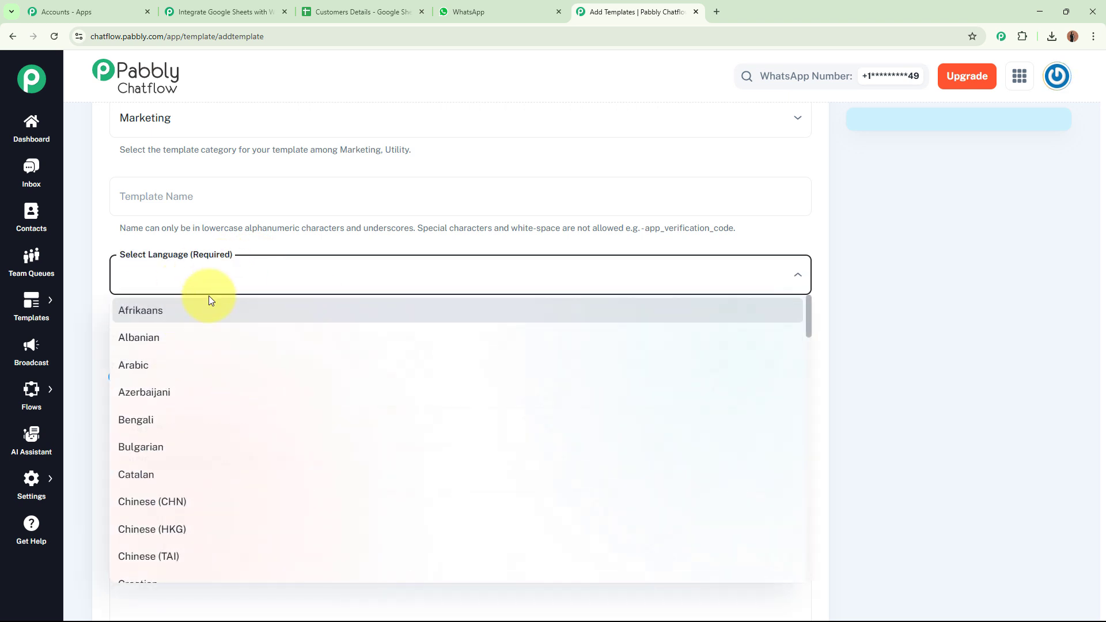
left_click(419, 246)
scroll(420, 242, "down", 4)
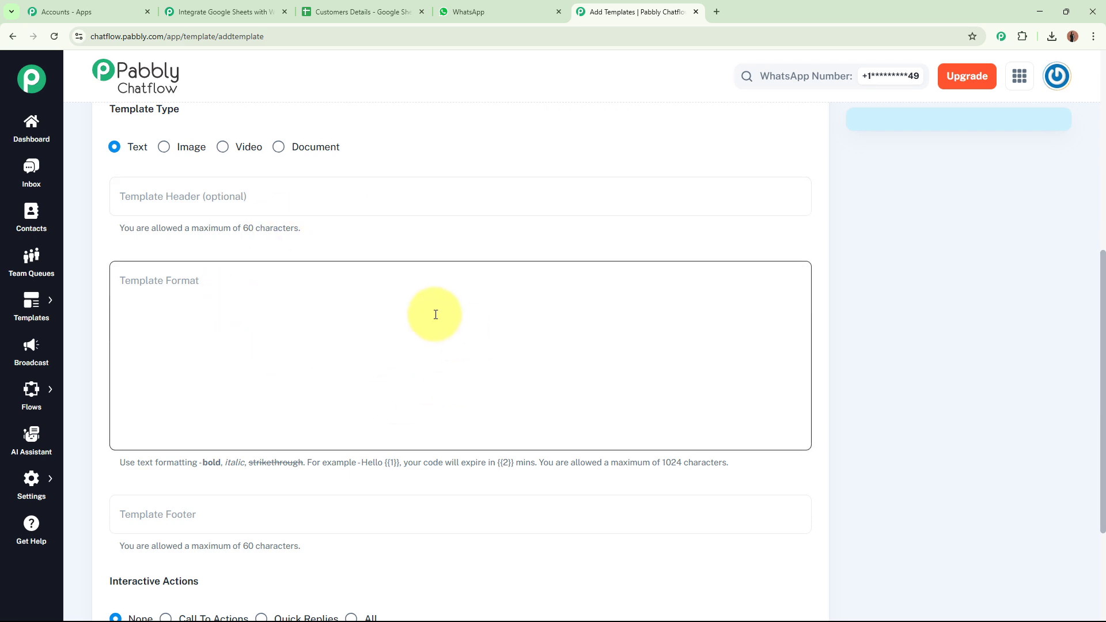
scroll(323, 450, "down", 2)
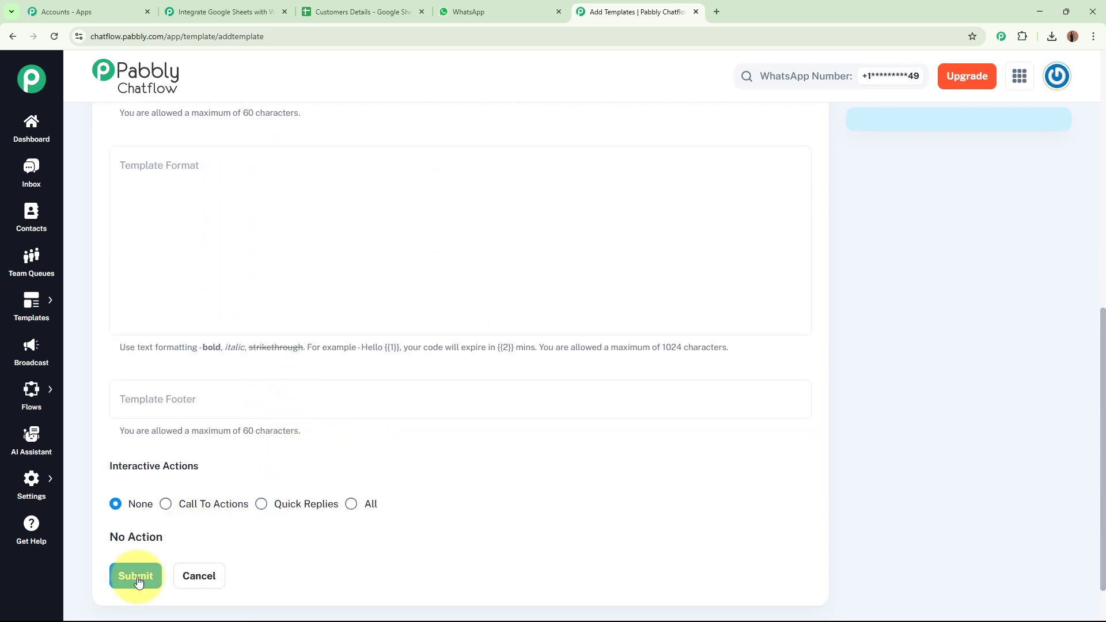
scroll(612, 465, "up", 9)
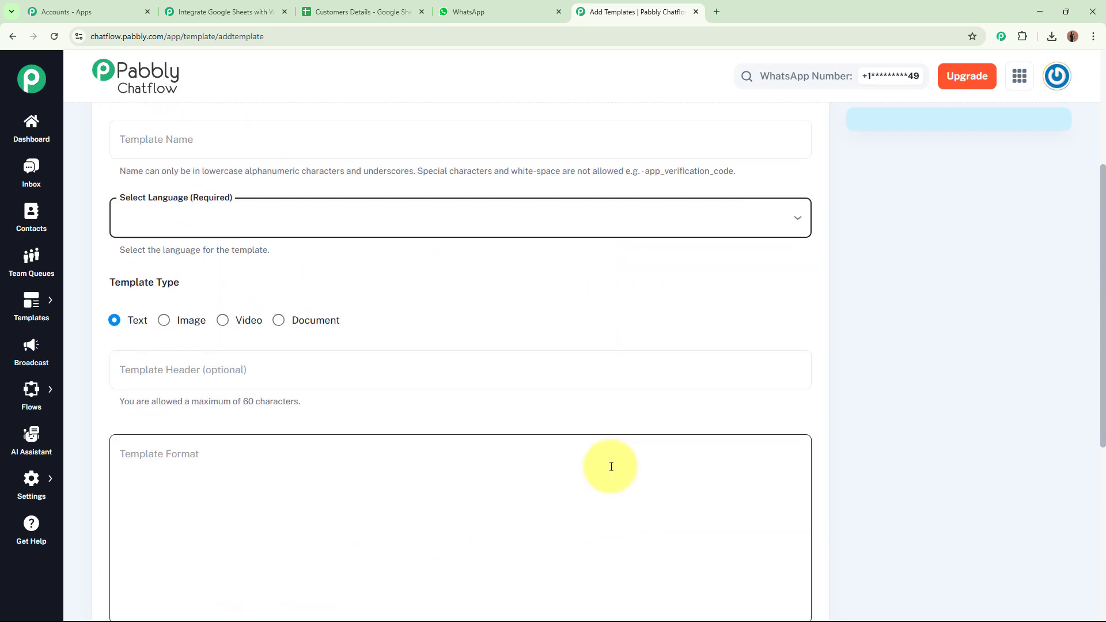
mouse_move(31, 300)
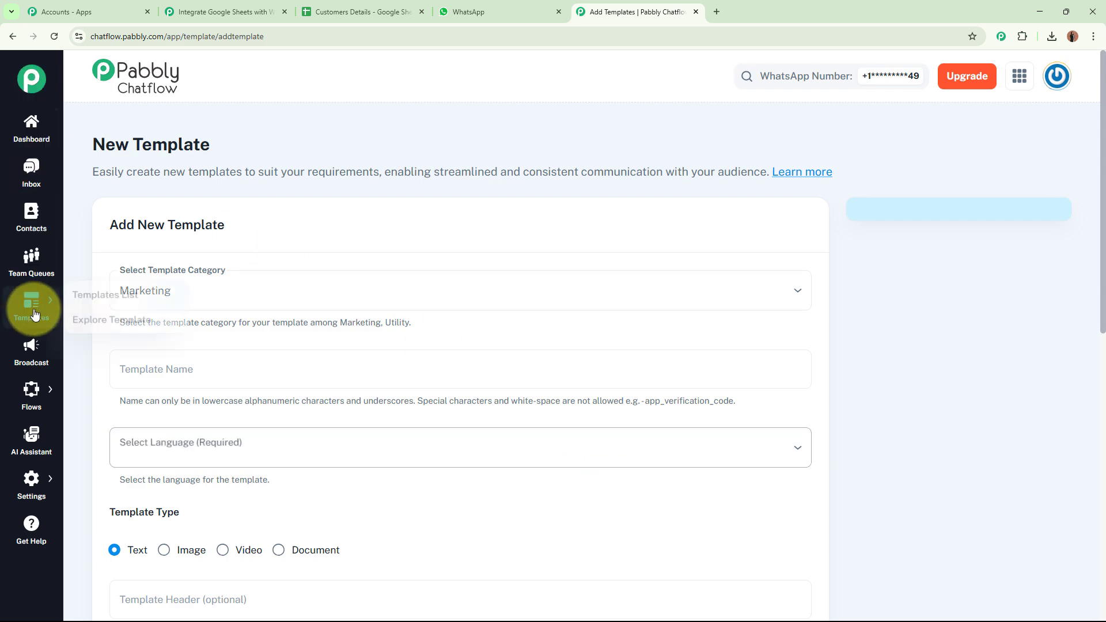
left_click(110, 295)
Preview the welcome_message template and select its message text.
scroll(444, 414, "down", 5)
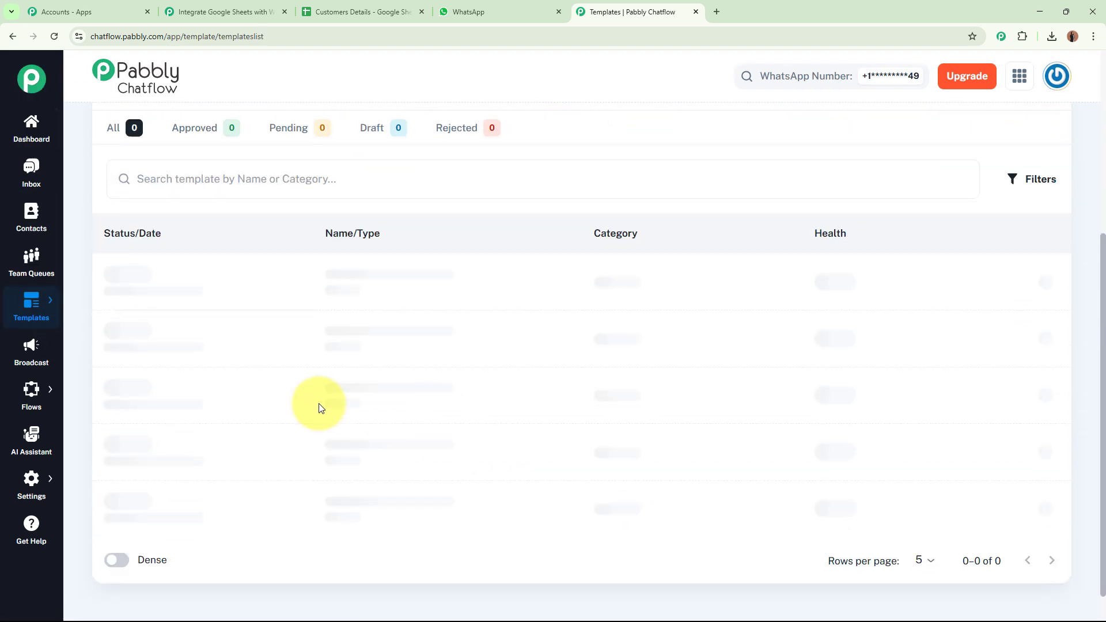
left_click(362, 410)
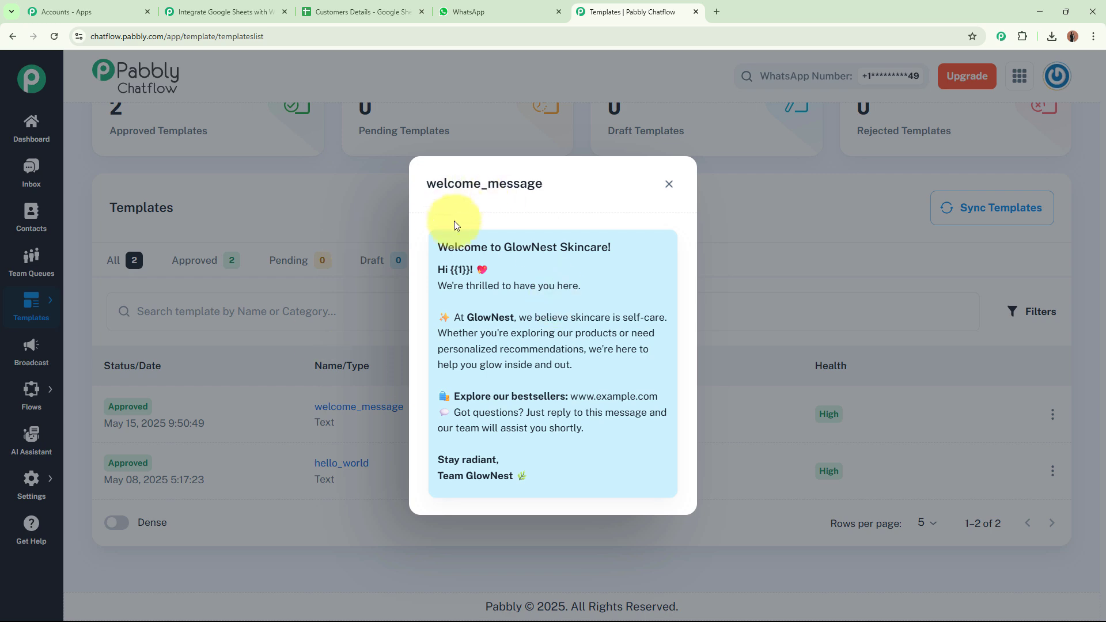
left_click_drag(435, 241, 543, 476)
left_click(578, 427)
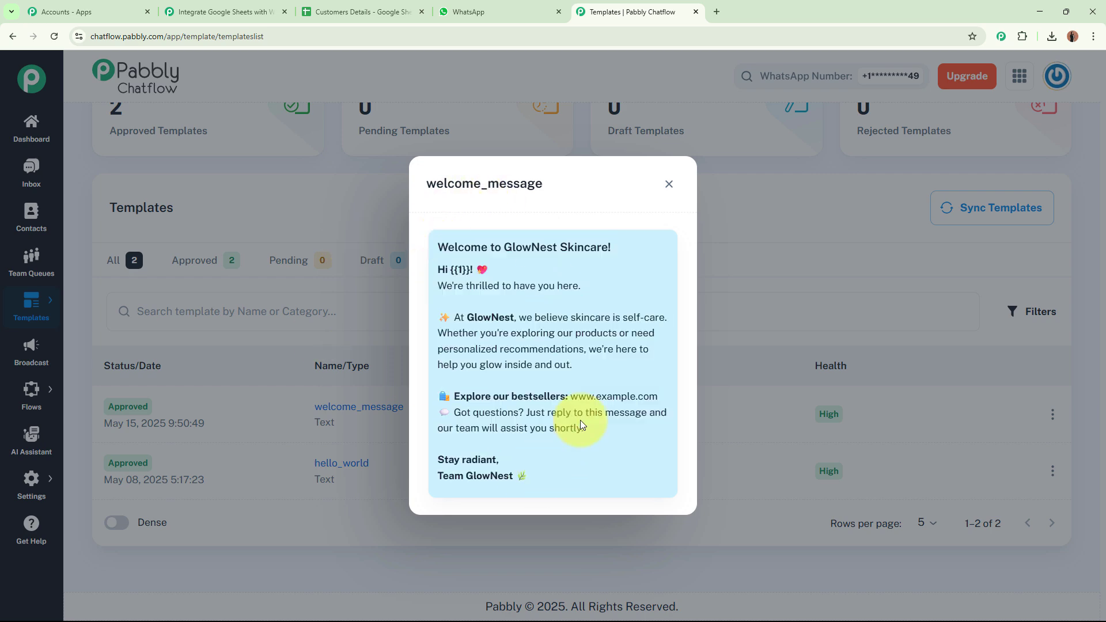
left_click_drag(438, 242, 475, 286)
left_click_drag(512, 361, 585, 499)
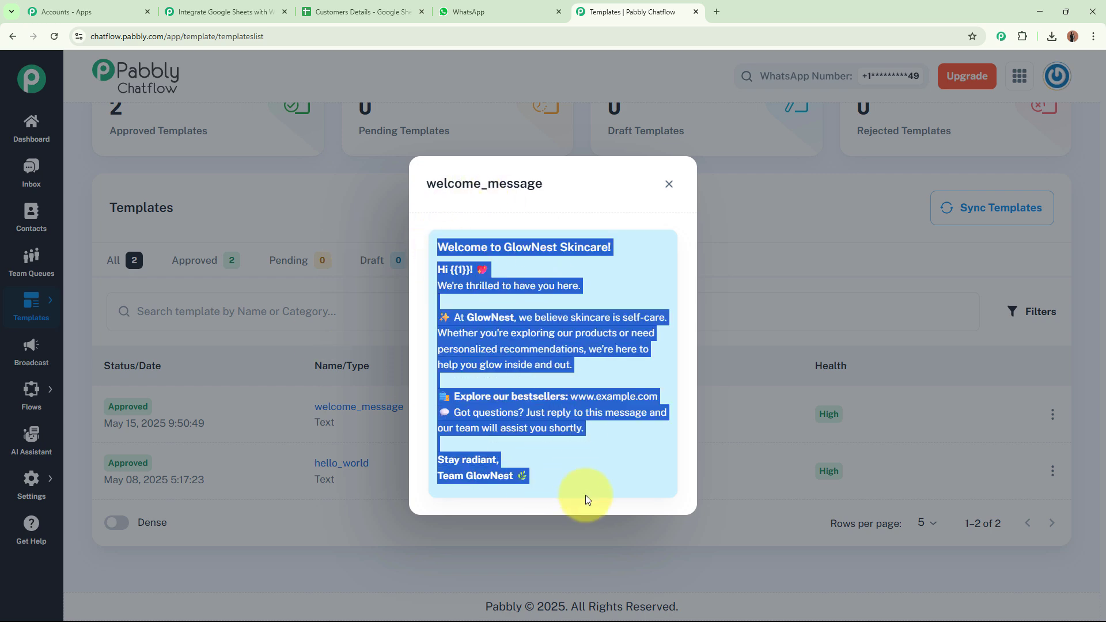
left_click(594, 464)
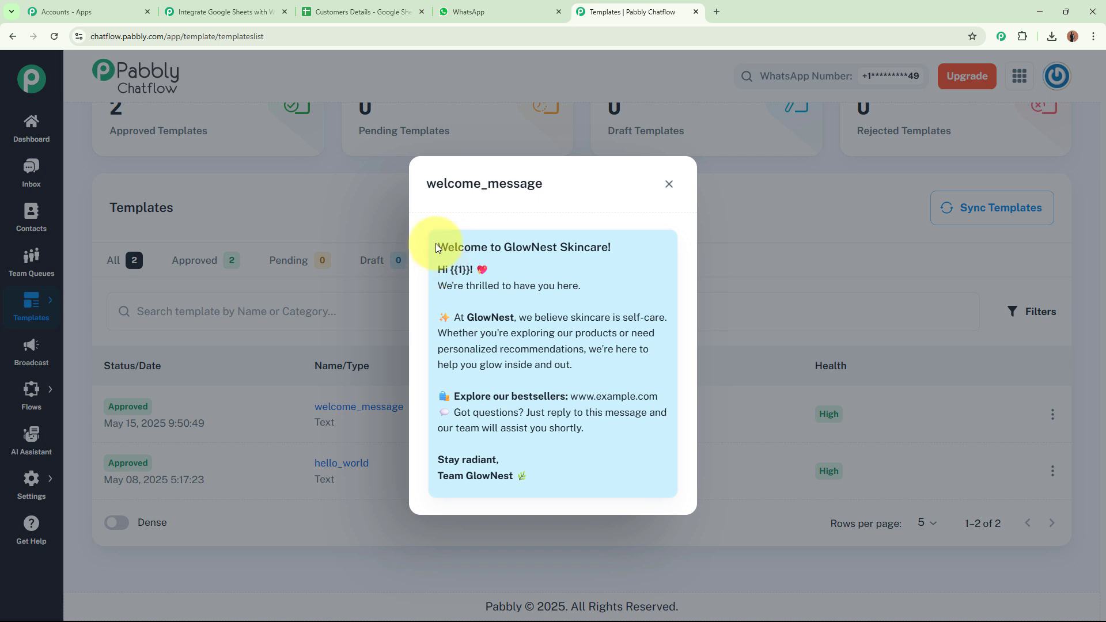
Re-examine the welcome text and its {{1}} placeholder, then go back to Pabbly Connect.
left_click_drag(420, 240, 547, 464)
left_click(460, 309)
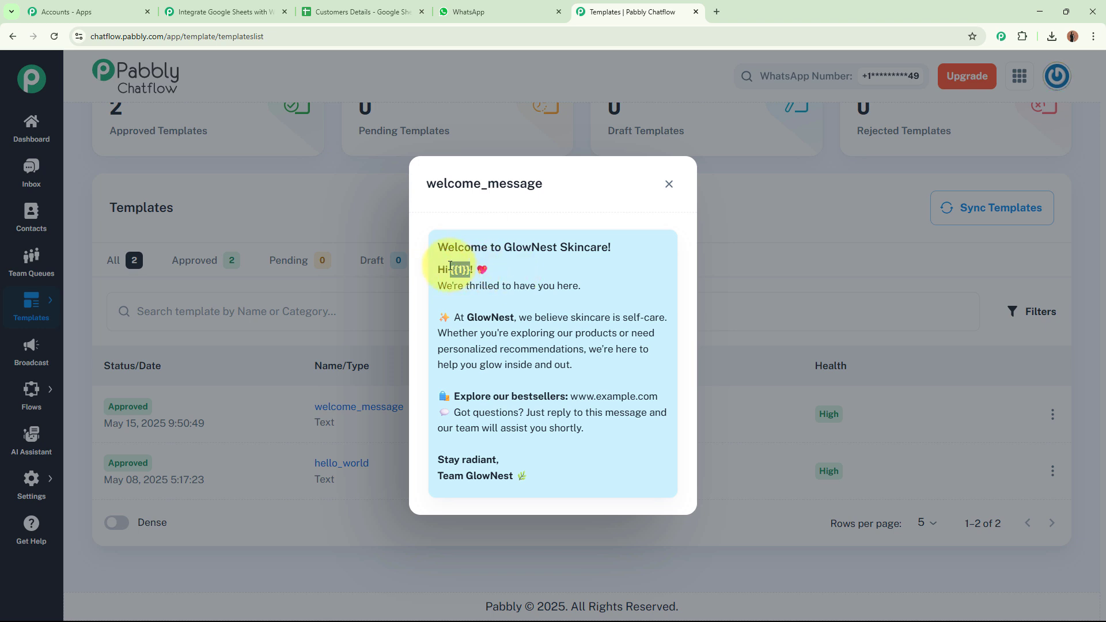
left_click(508, 309)
mouse_move(440, 245)
left_mouse_down()
mouse_move(556, 476)
mouse_move(591, 466)
left_mouse_up()
left_click(590, 464)
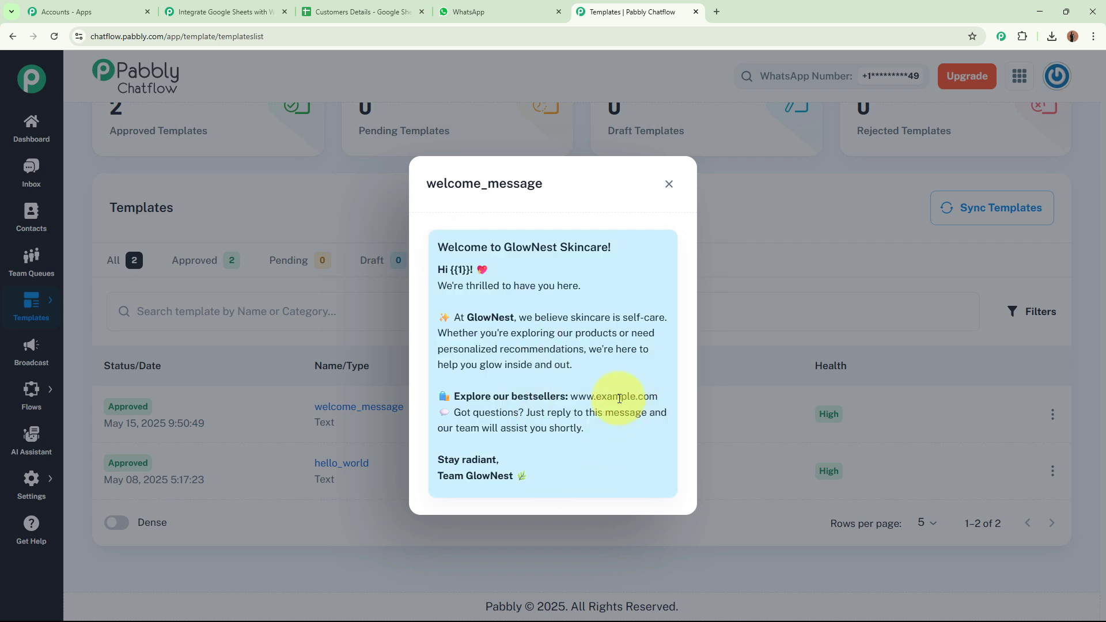
left_click(225, 12)
Begin adding a new Pabbly Chatflow connection in the Send Template Message step.
left_click(352, 358)
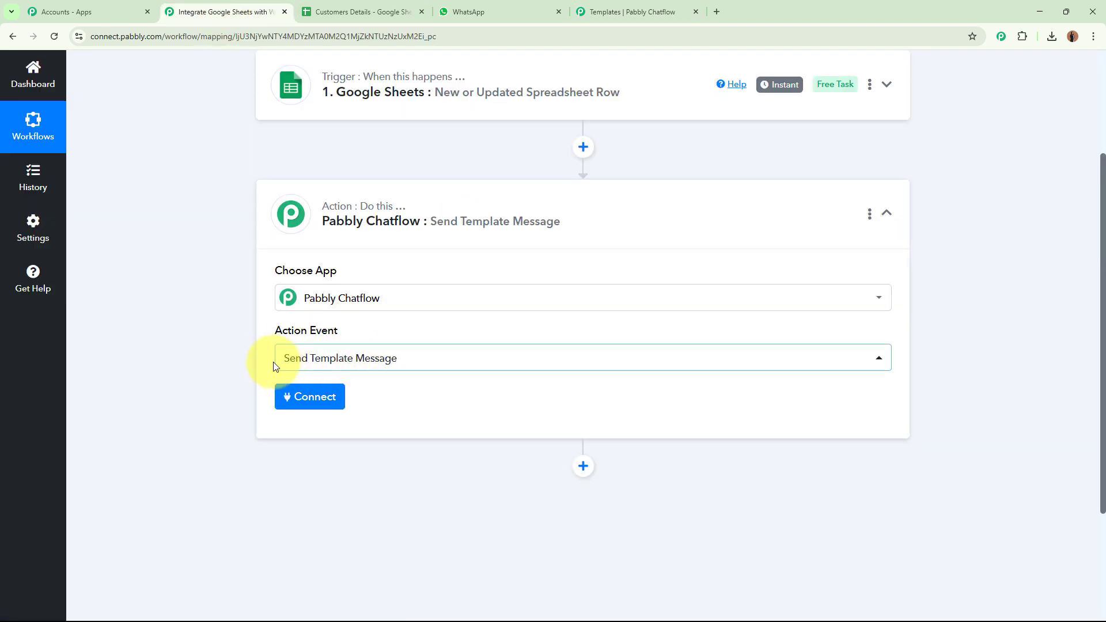
left_click(315, 411)
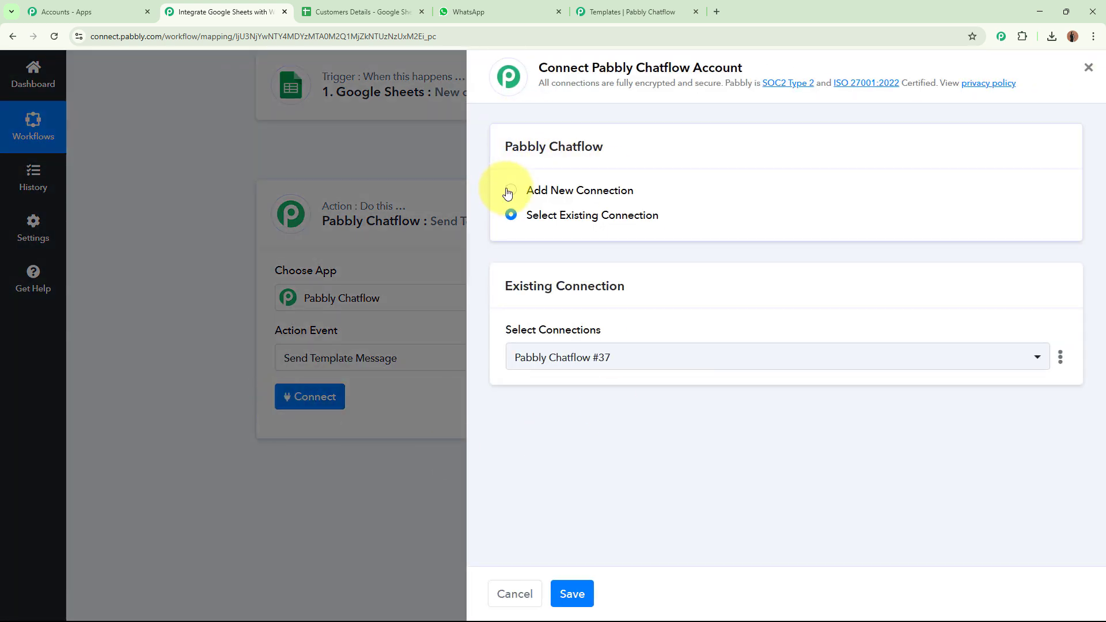
left_click(511, 190)
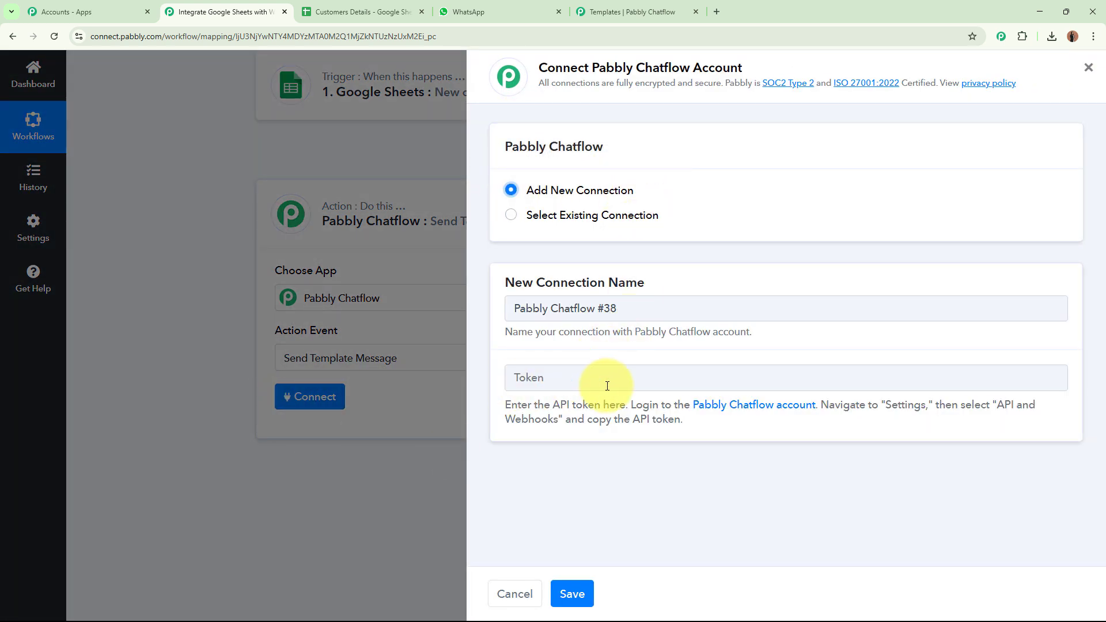
Generate and copy a new API token in Chatflow's API & Webhooks settings.
left_click(617, 3)
left_click(668, 185)
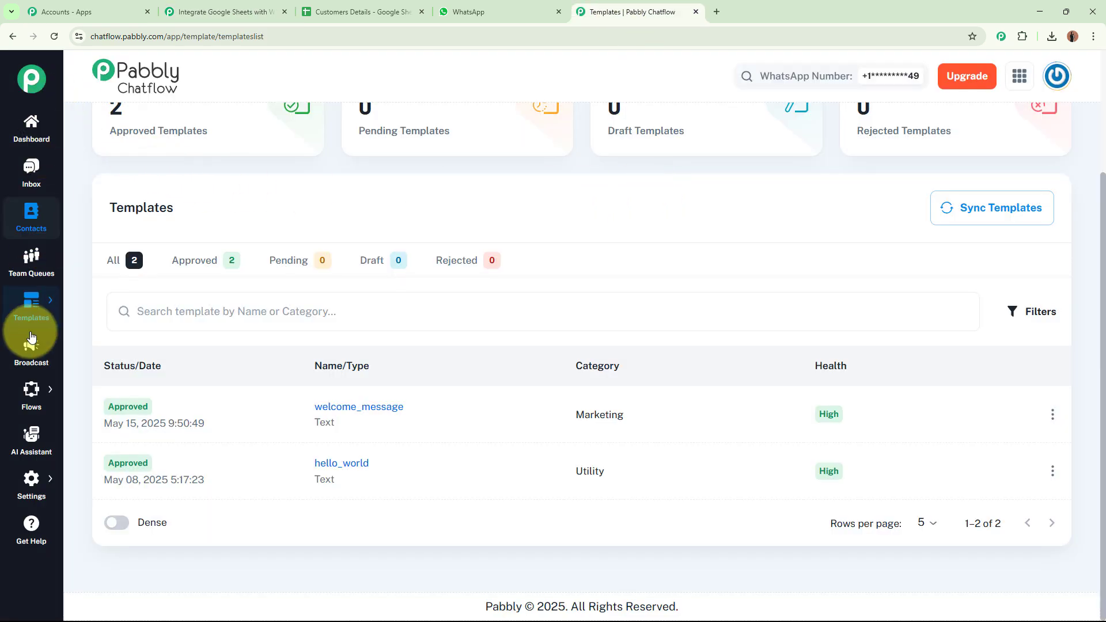
mouse_move(31, 481)
left_click(103, 510)
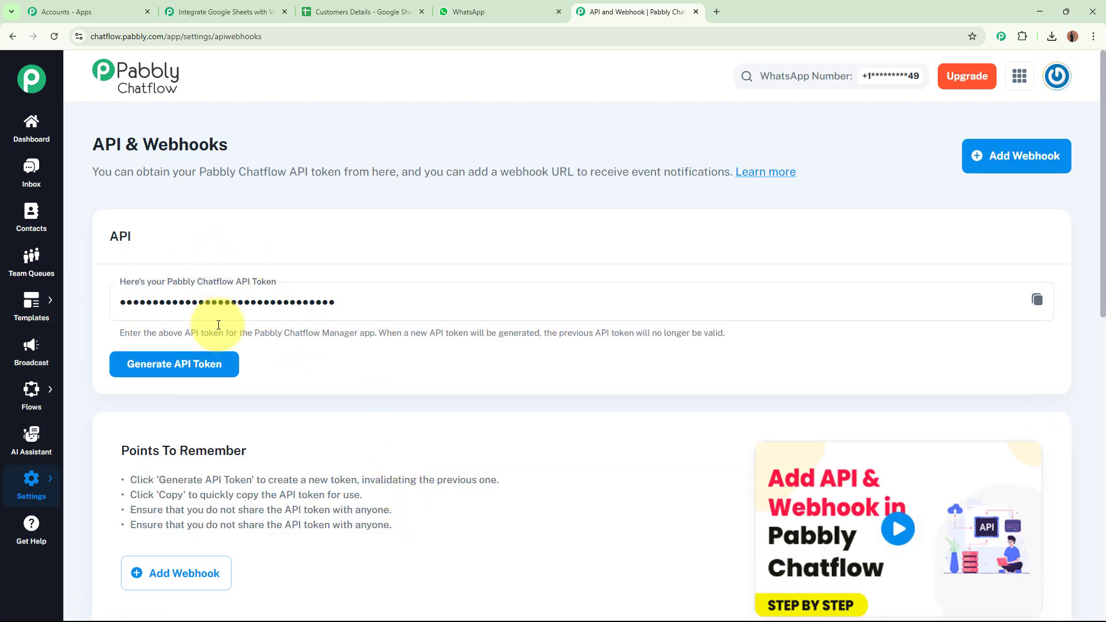
left_click(187, 378)
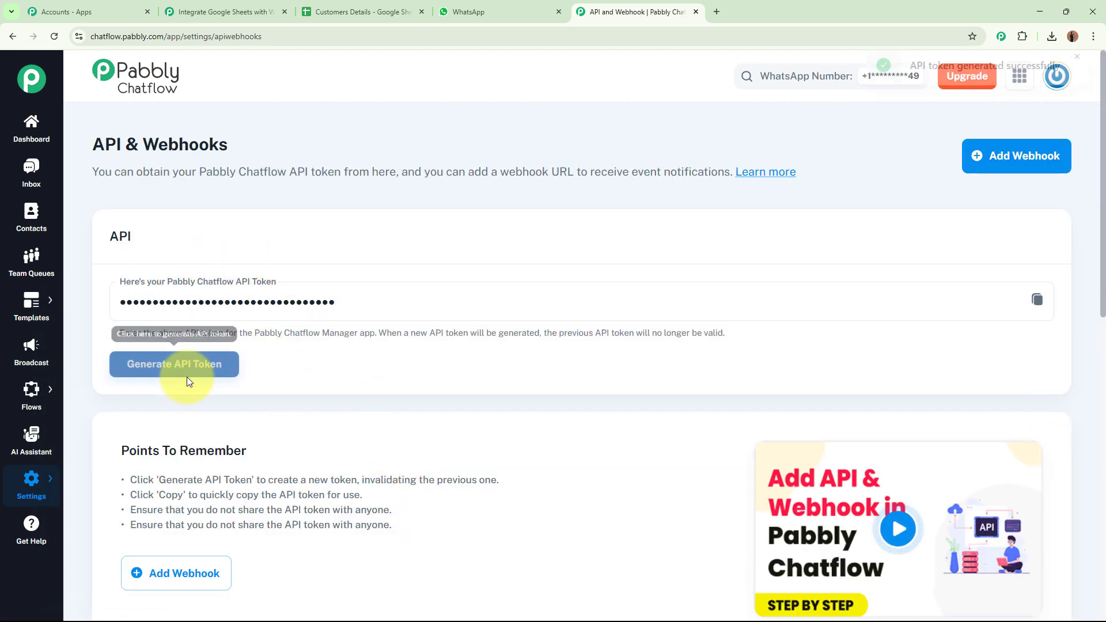
left_click(1037, 299)
Paste the API token into the Token field and save the connection.
left_click(242, 12)
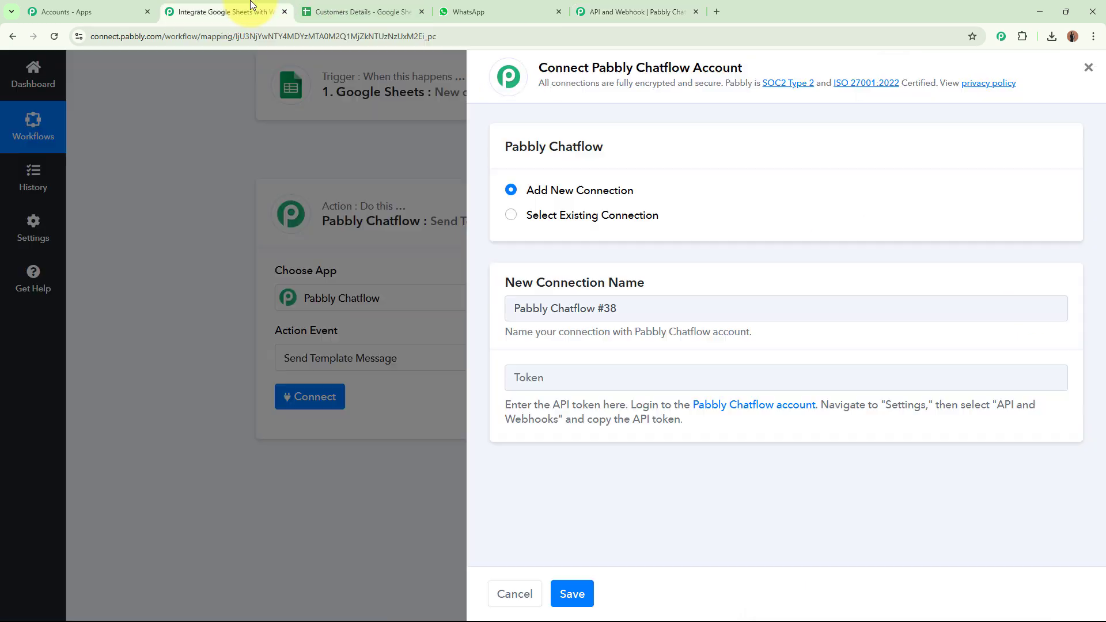
left_click(634, 378)
key("ctrl+v")
left_click(572, 593)
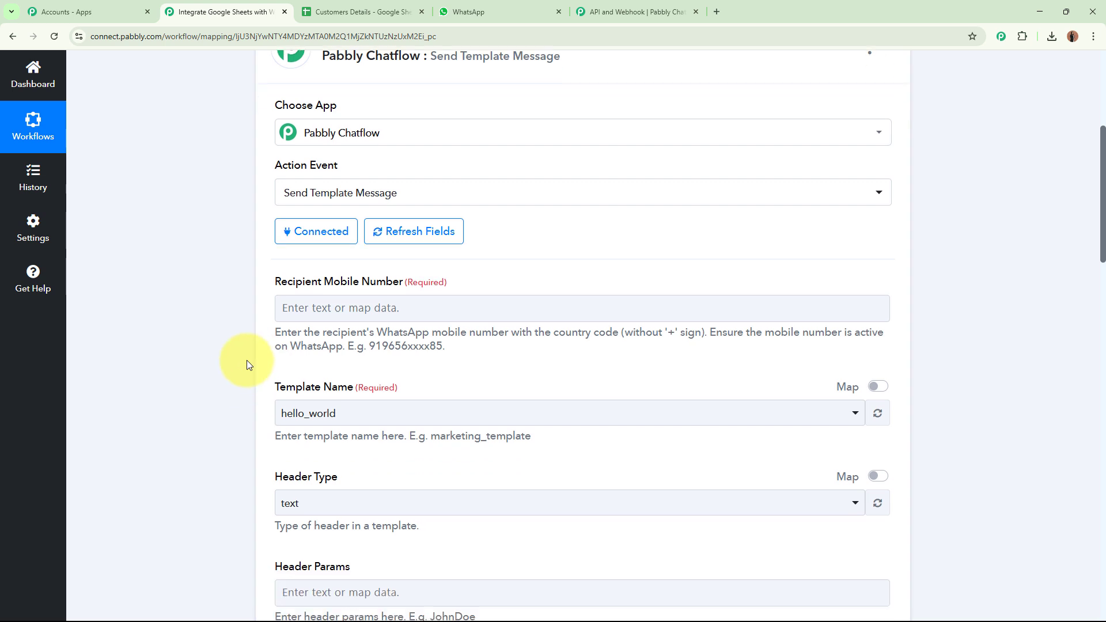
Check the phone number in cell D3 of the Customers Details sheet.
left_click_drag(277, 276, 472, 278)
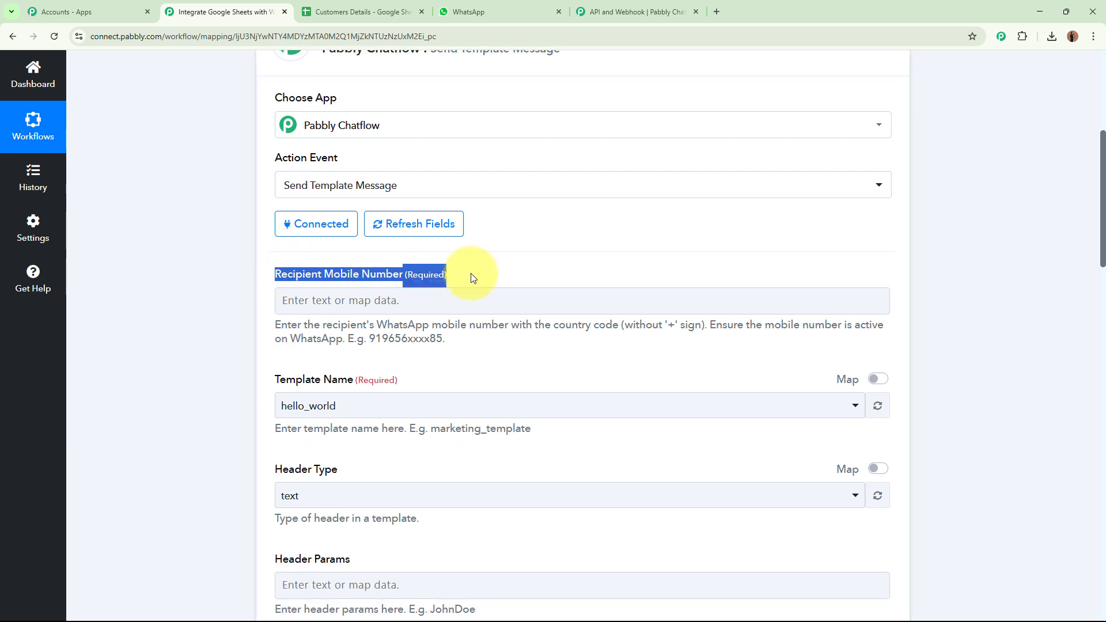
left_click(130, 285)
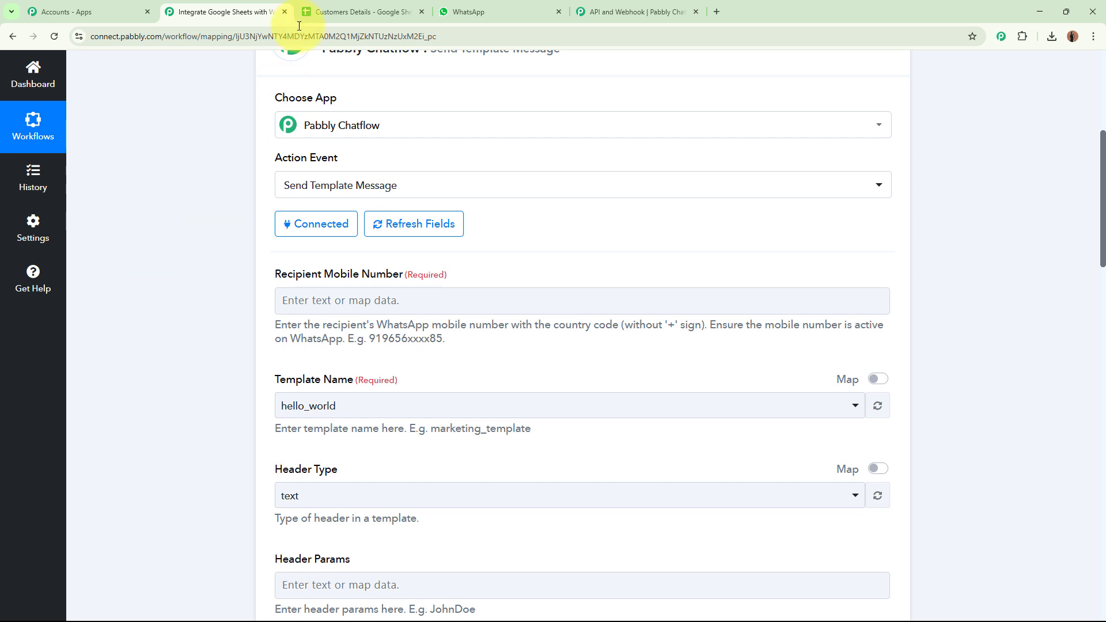
left_click(323, 12)
left_click(504, 226)
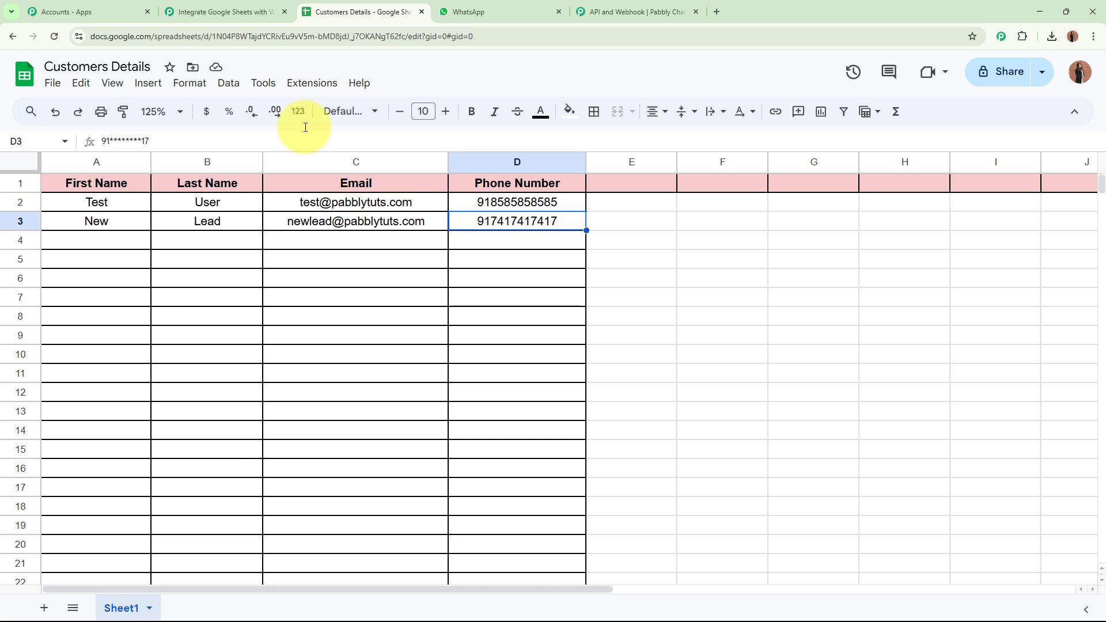
left_click(222, 12)
Map the Google Sheets Phone Number into the Recipient Mobile Number field.
left_click(292, 297)
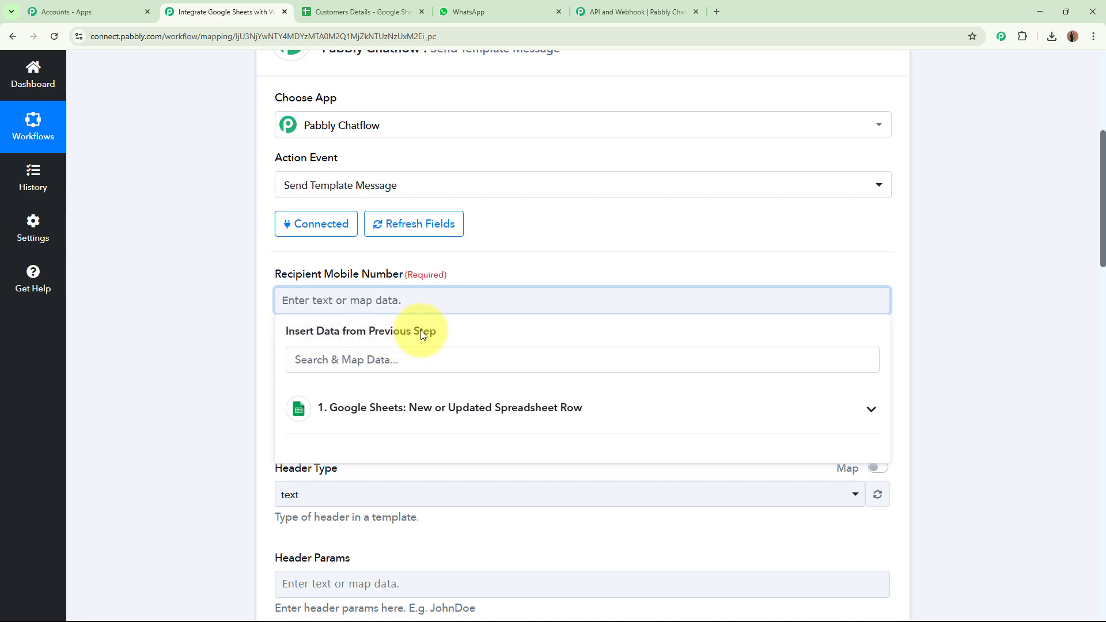
scroll(422, 333, "up", 6)
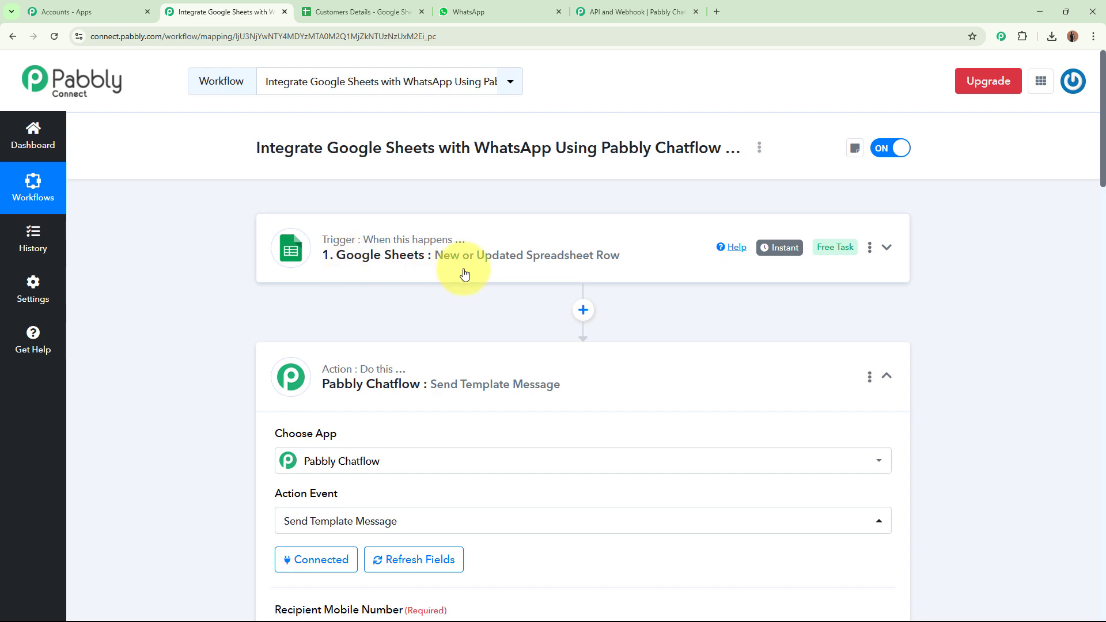
scroll(464, 269, "down", 7)
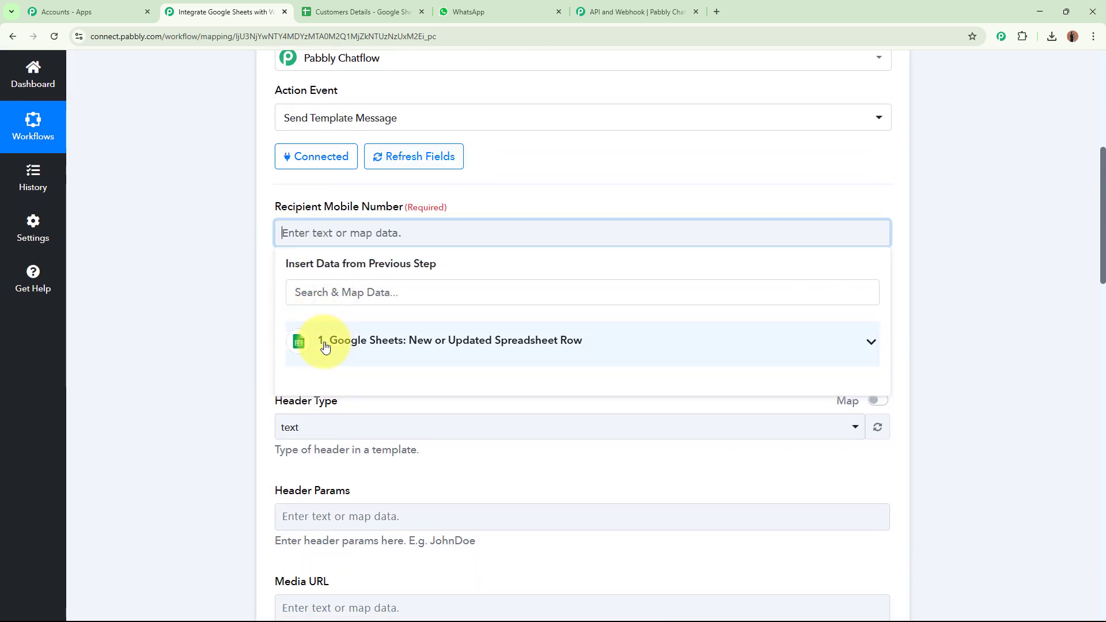
left_click(441, 349)
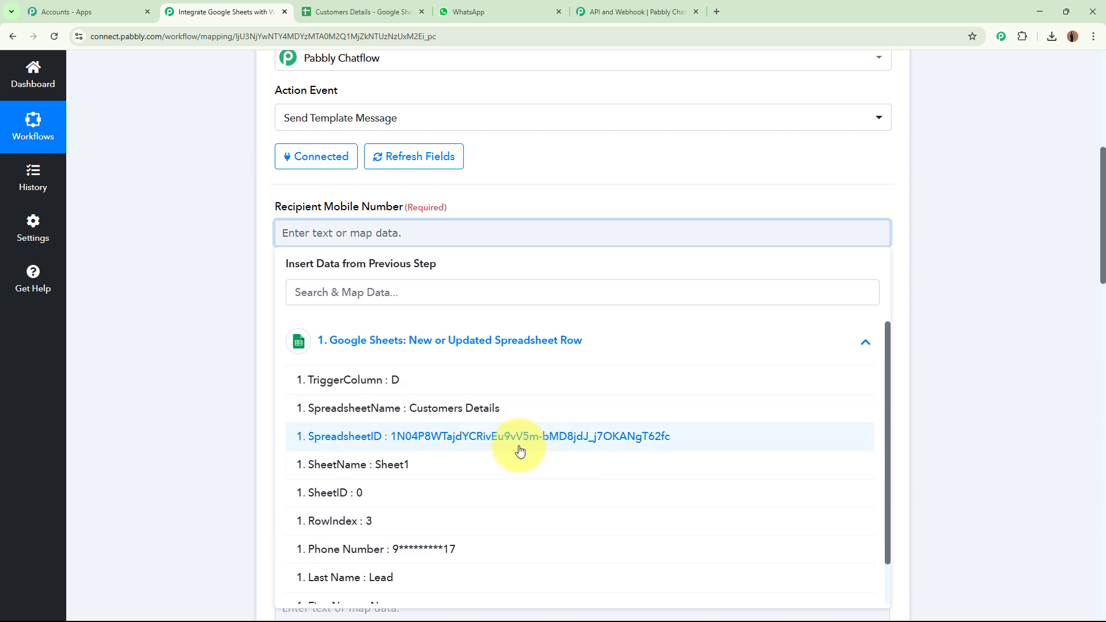
left_click(459, 556)
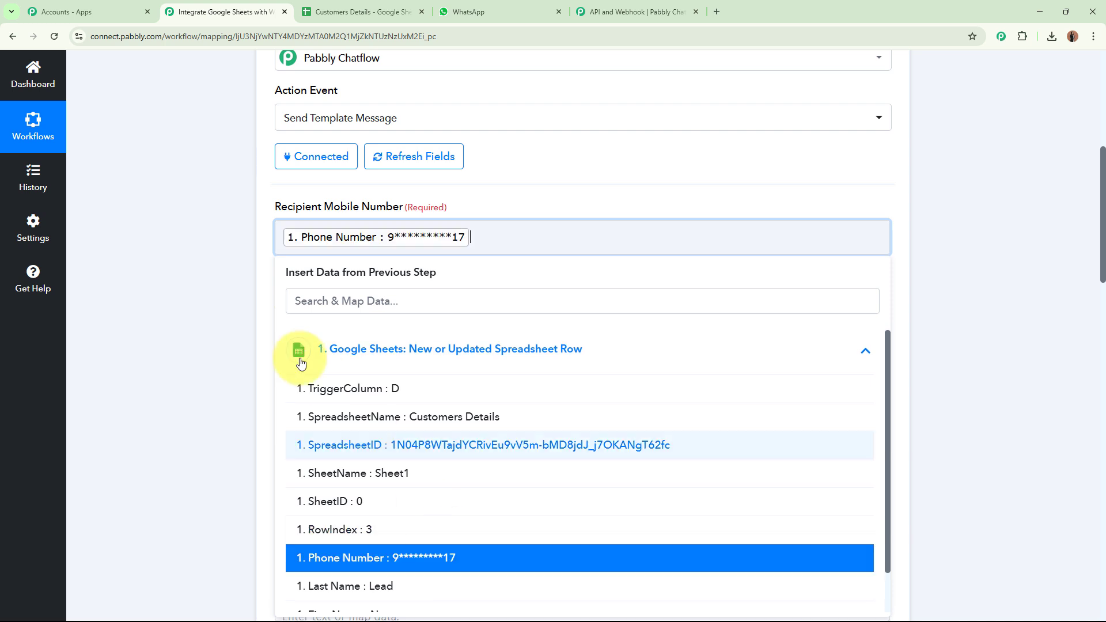
left_click(175, 283)
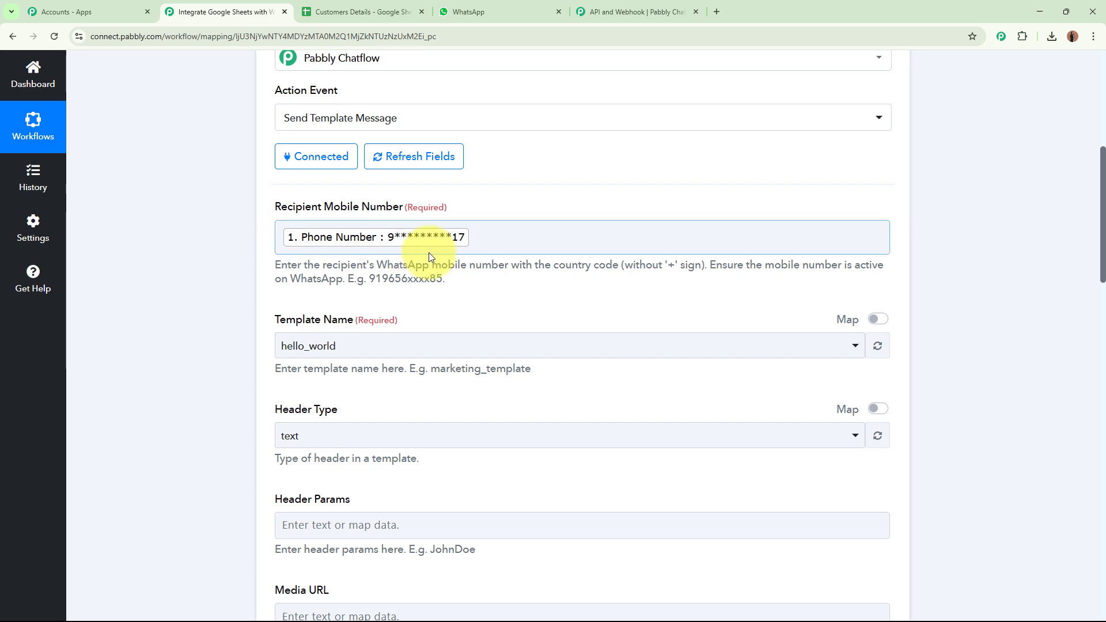
Read the recipient number's country-code note and the Template Name field, then switch to Chatflow.
scroll(428, 252, "up", 7)
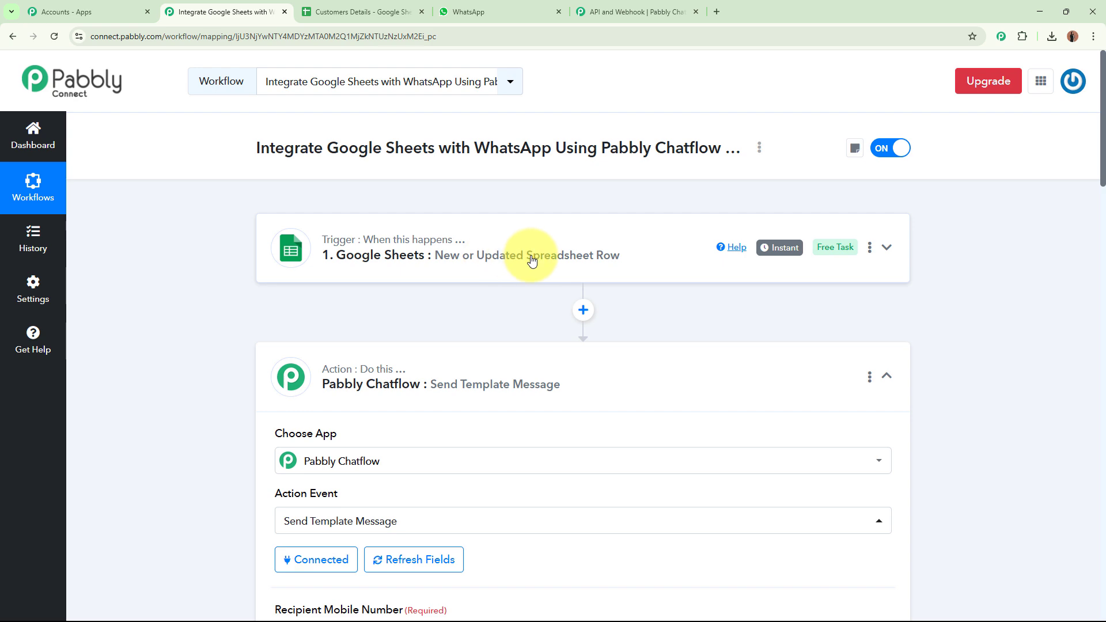
scroll(531, 257, "down", 7)
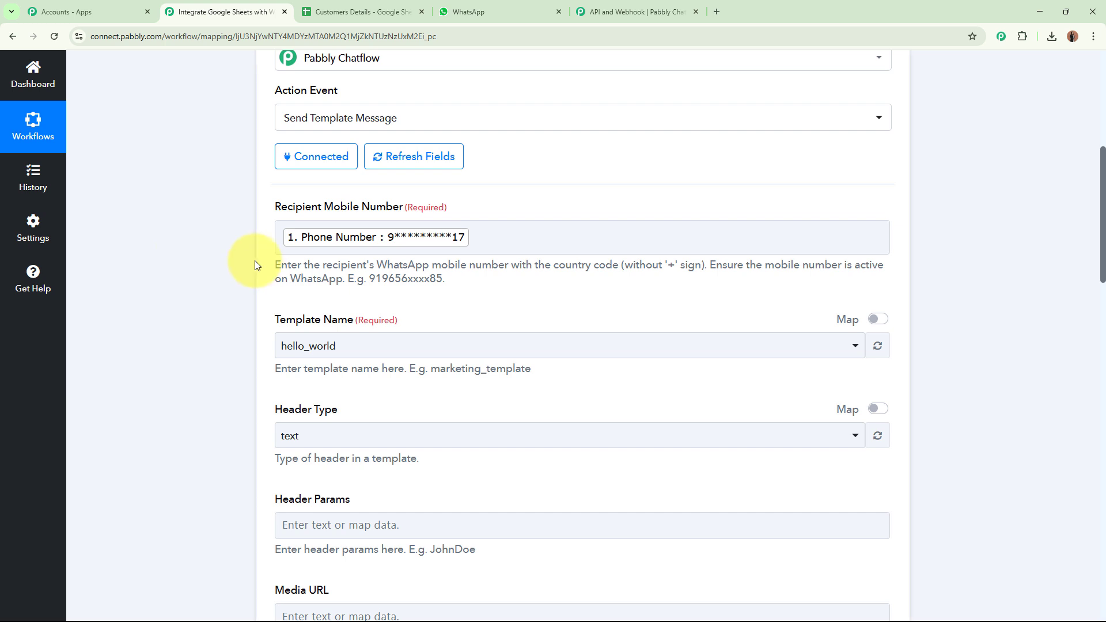
left_click_drag(273, 265, 707, 263)
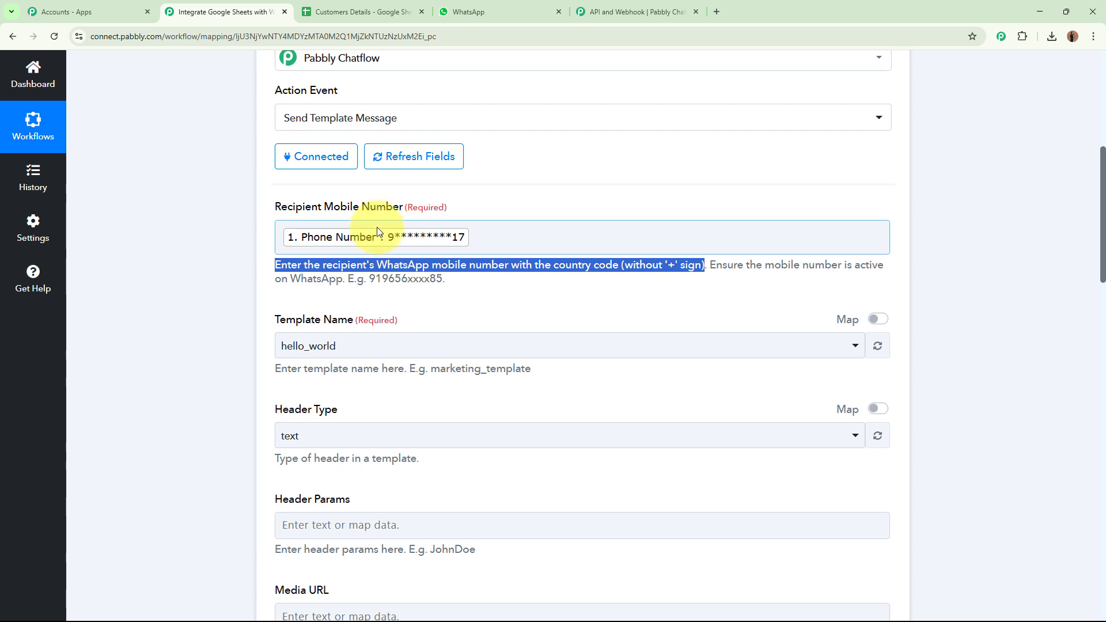
left_click(189, 258)
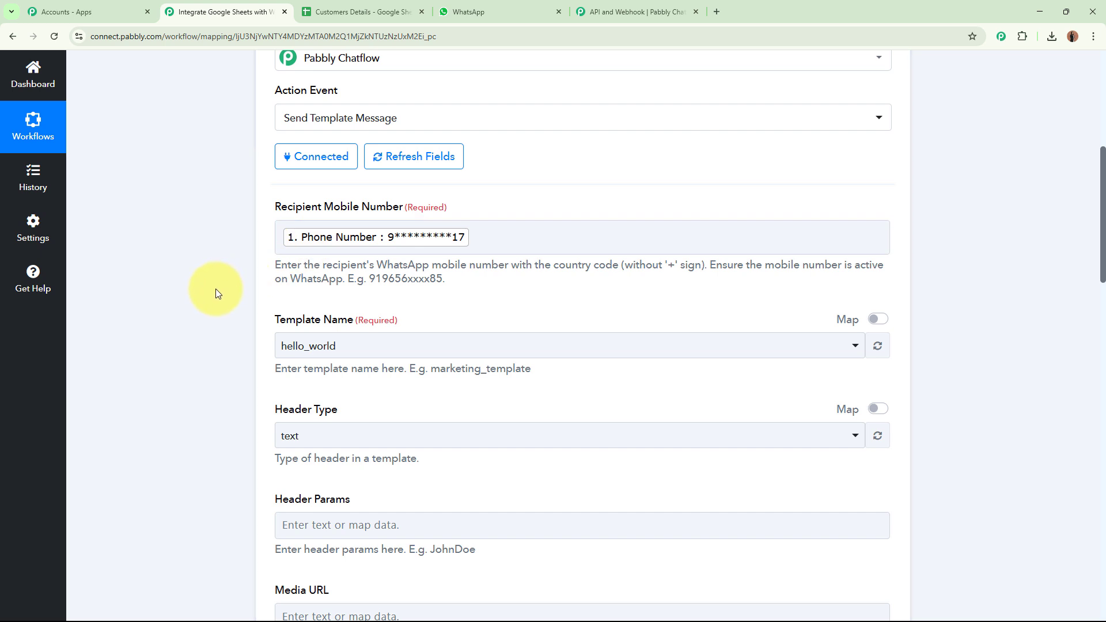
scroll(216, 289, "down", 2)
left_click_drag(277, 206, 411, 209)
left_click(212, 229)
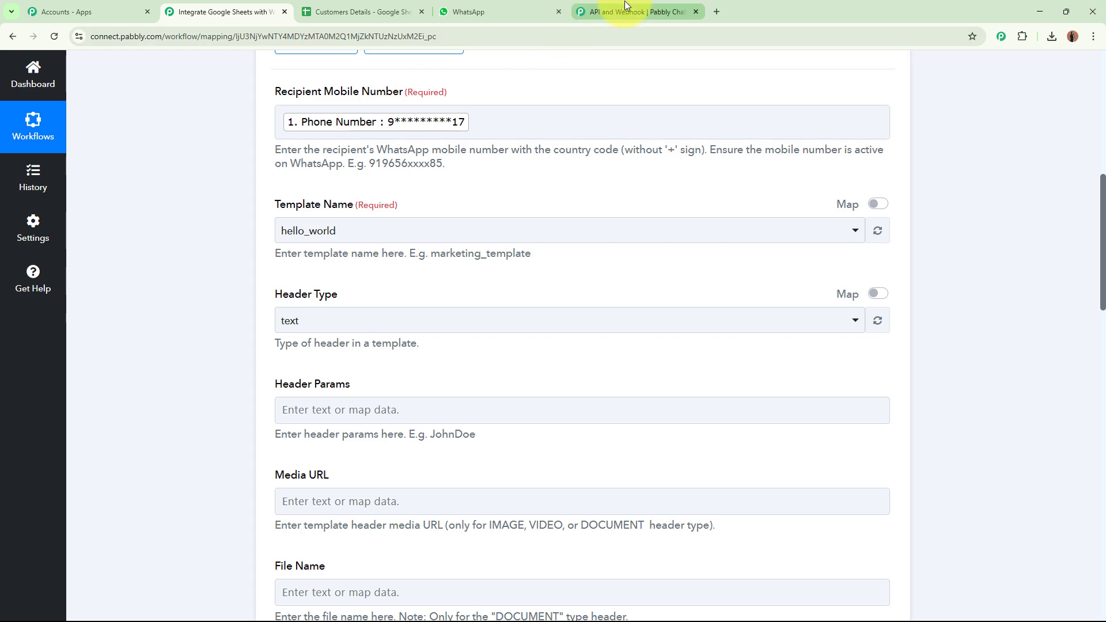
left_click(611, 11)
Preview the welcome_message template in Chatflow's Templates List.
mouse_move(35, 311)
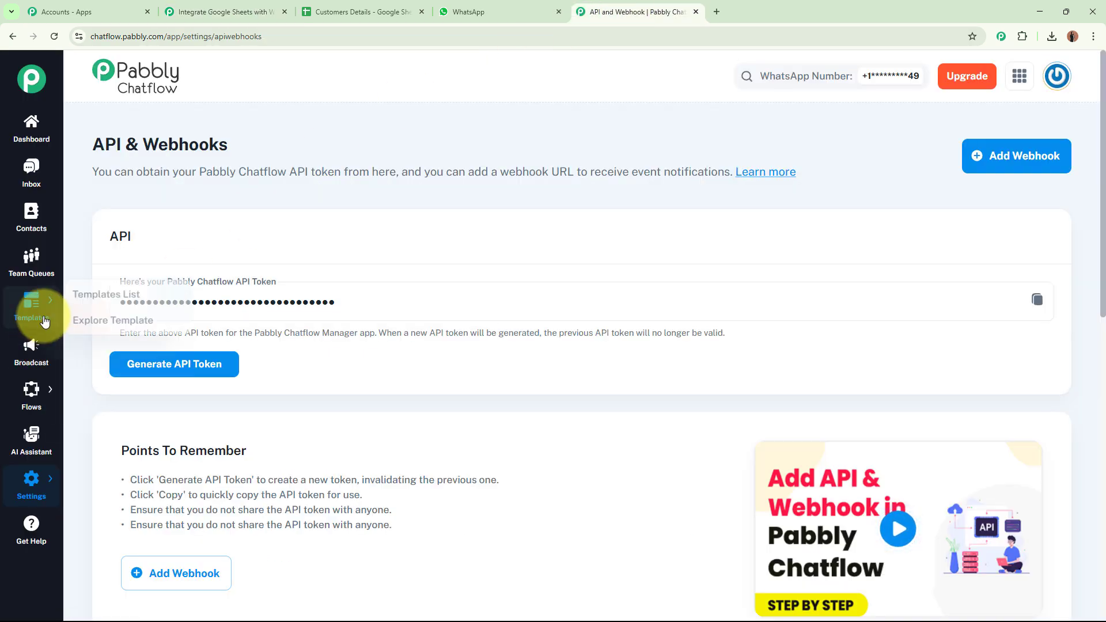
left_click(116, 306)
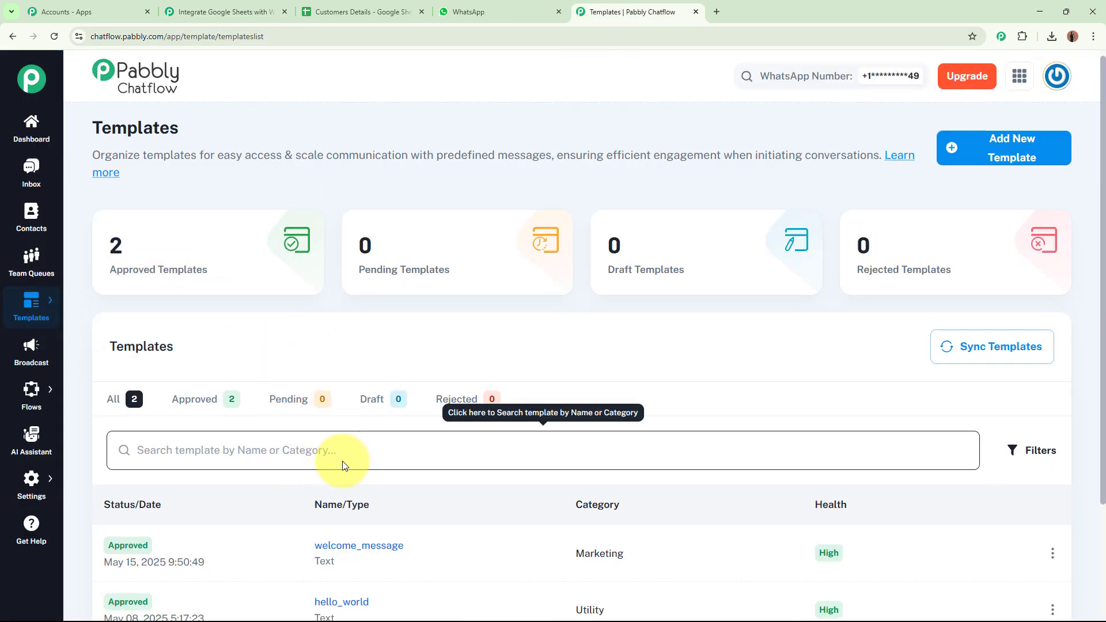
scroll(360, 416, "down", 3)
left_click(360, 410)
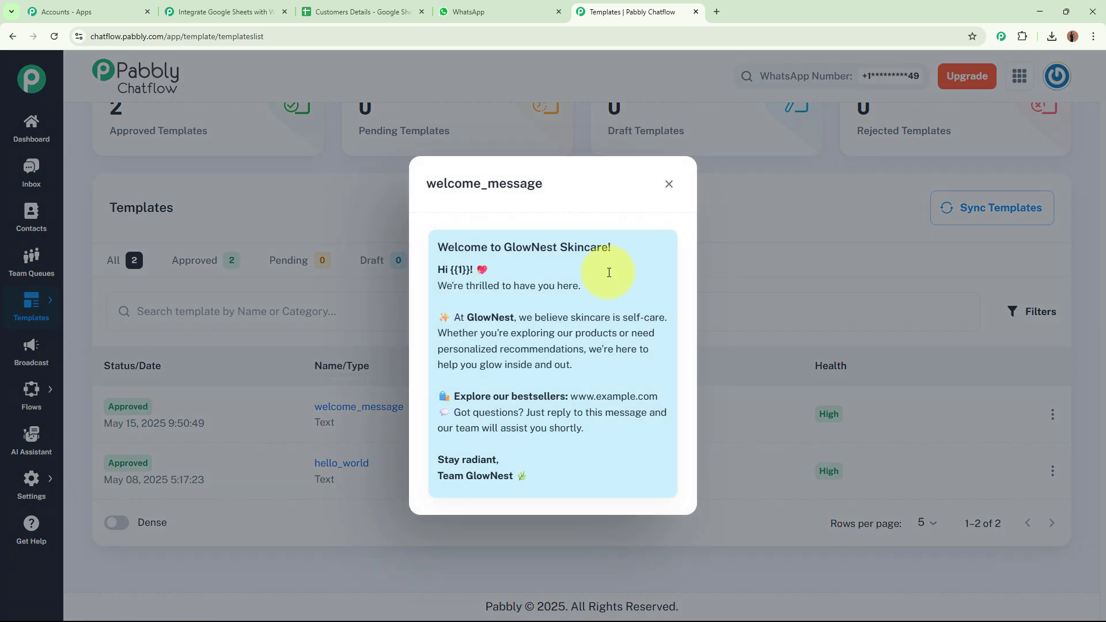
Select welcome_message as Template Name and text as Header Type.
left_click(231, 11)
left_click(318, 231)
left_click(309, 323)
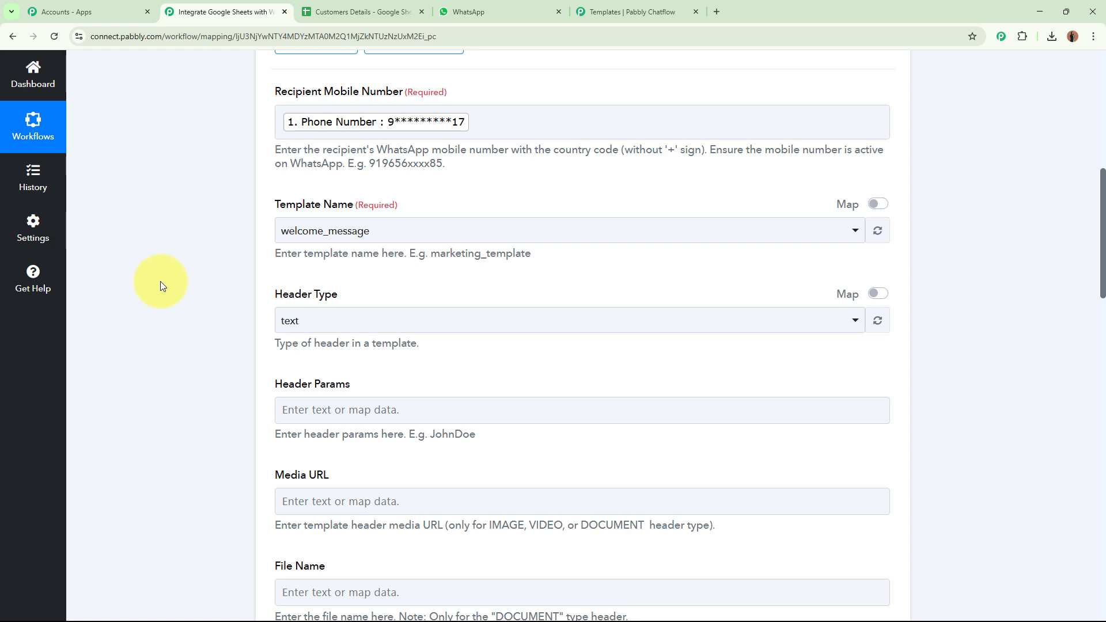
left_click(295, 323)
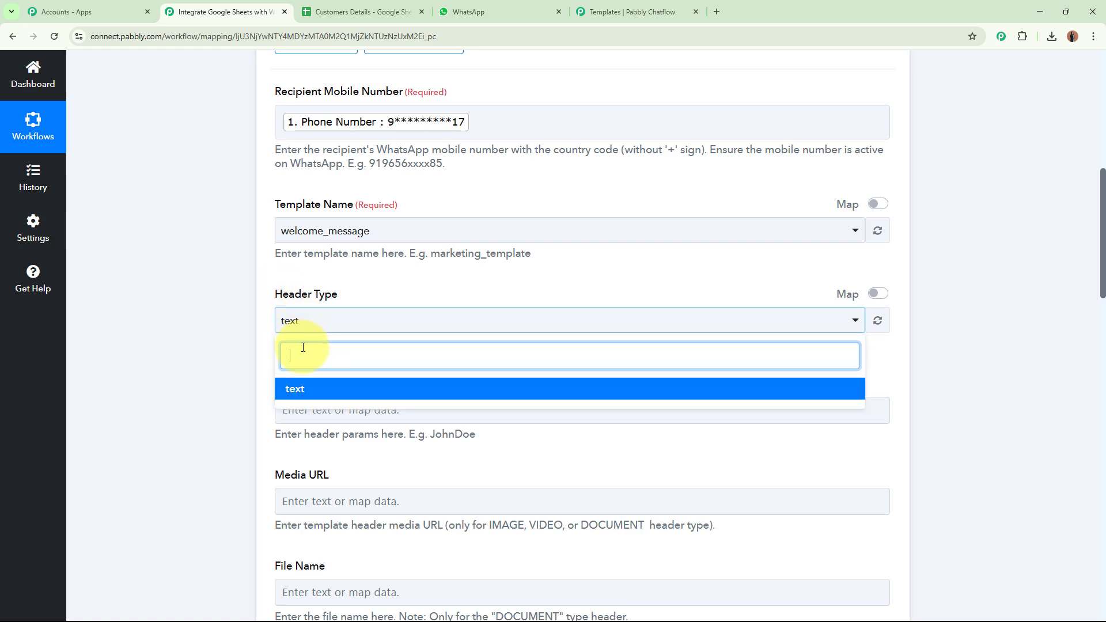
left_click(307, 393)
scroll(187, 314, "down", 3)
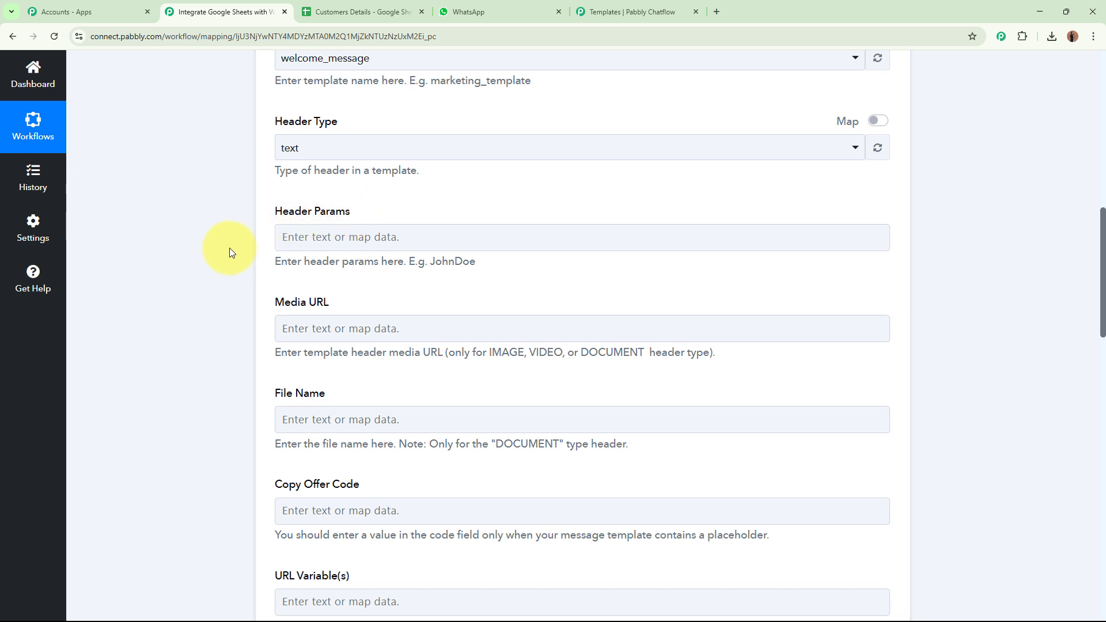
scroll(231, 247, "down", 3)
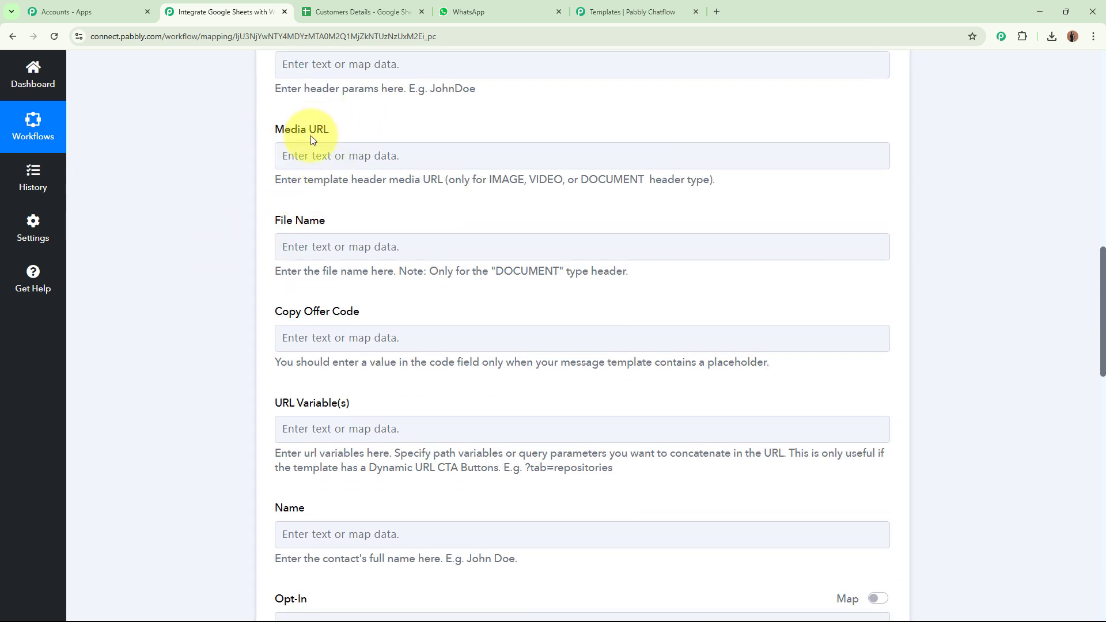
Leave the contact Name field empty and set Opt-In to Yes.
scroll(257, 332, "down", 2)
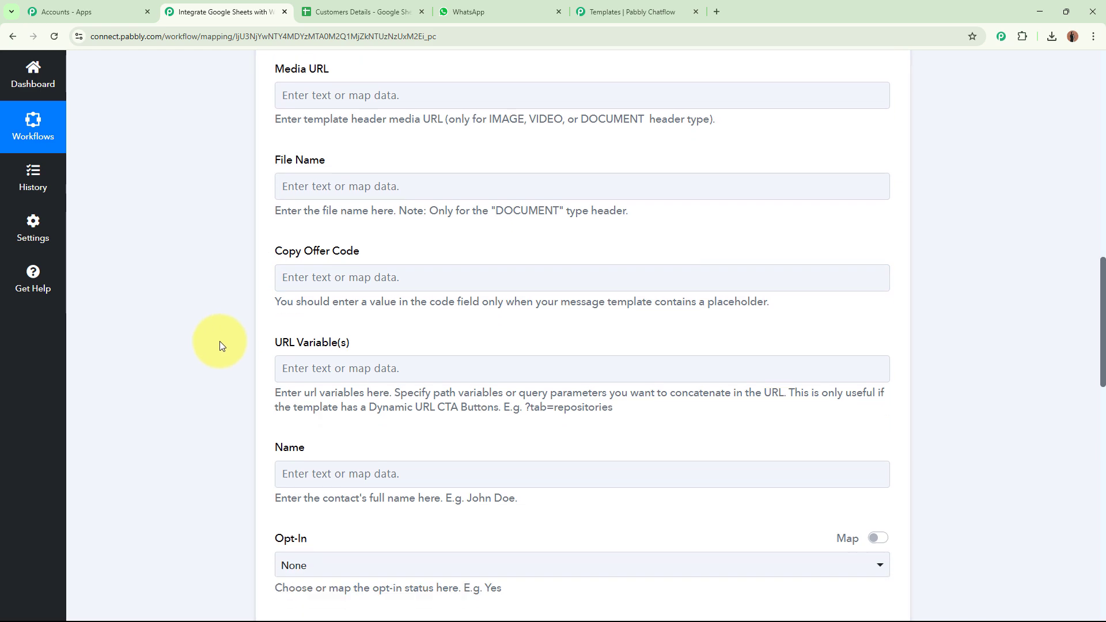
left_click(317, 423)
left_click(272, 75)
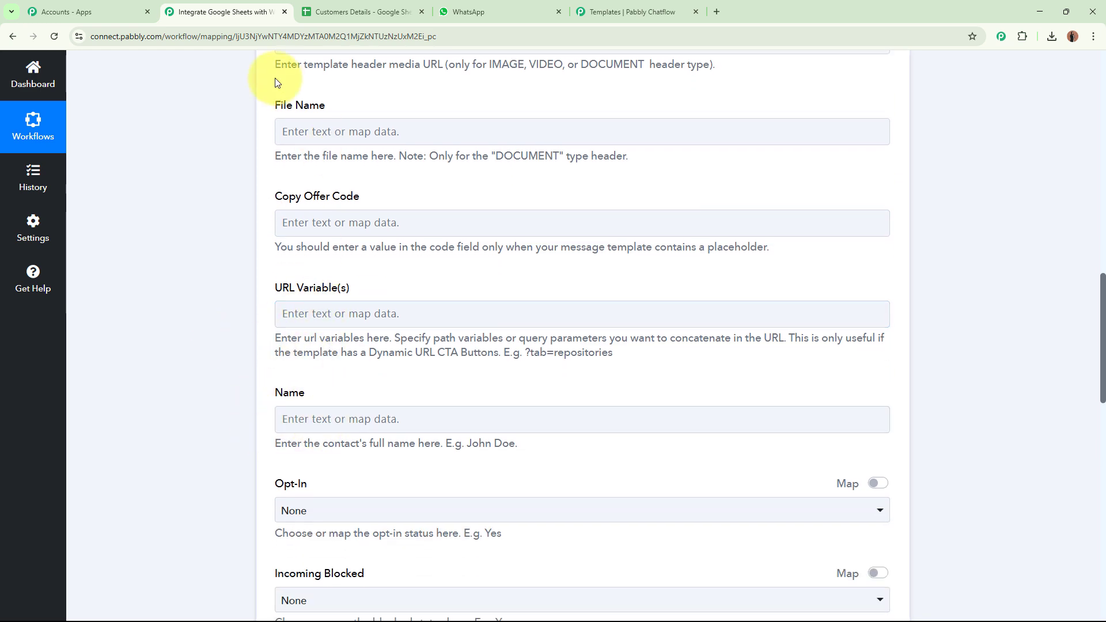
scroll(702, 355, "down", 4)
scroll(721, 354, "down", 2)
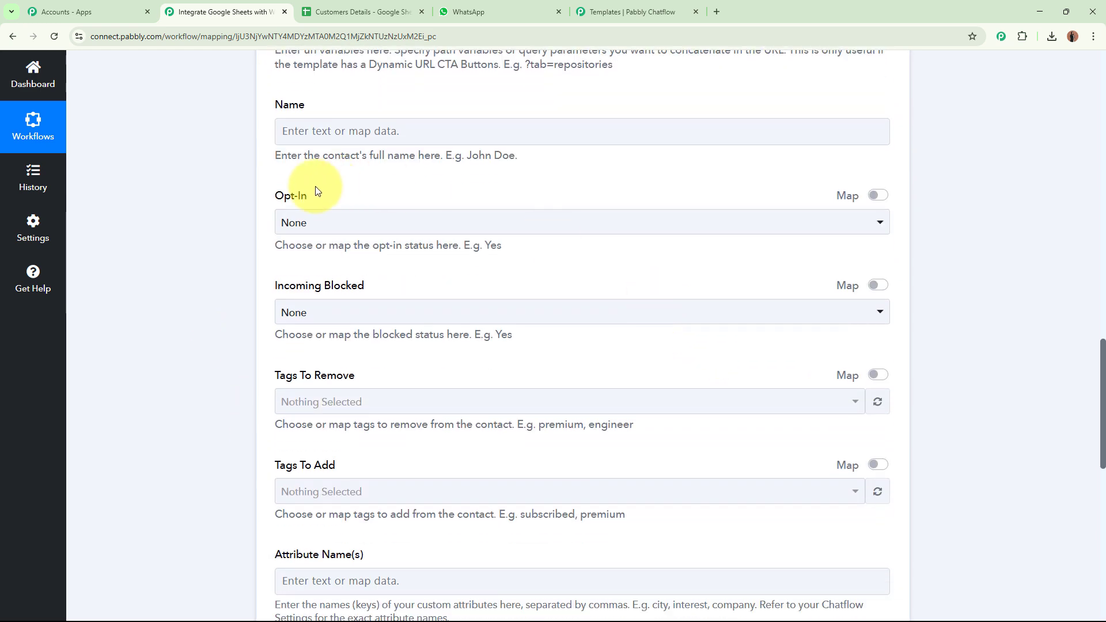
left_click_drag(274, 196, 321, 195)
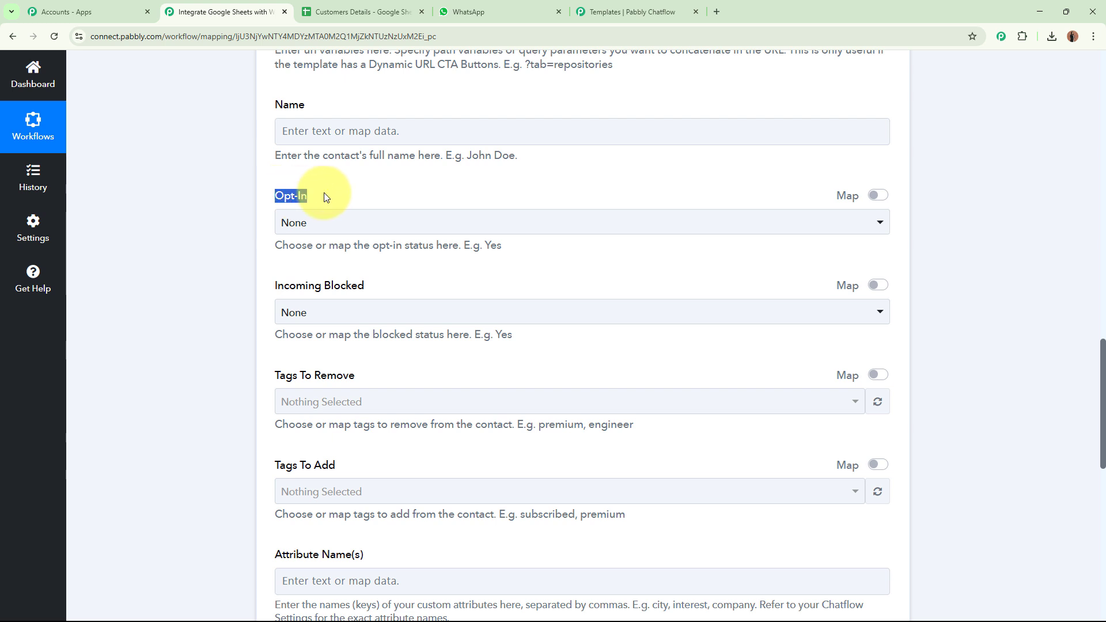
left_click(231, 224)
left_click(343, 226)
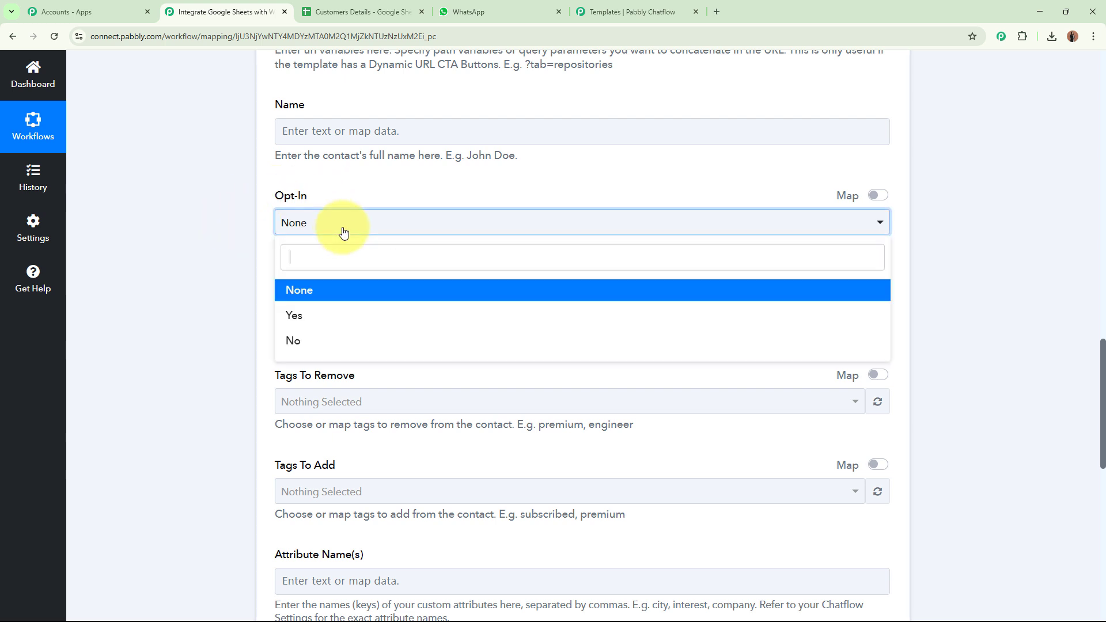
left_click(327, 314)
left_click(174, 243)
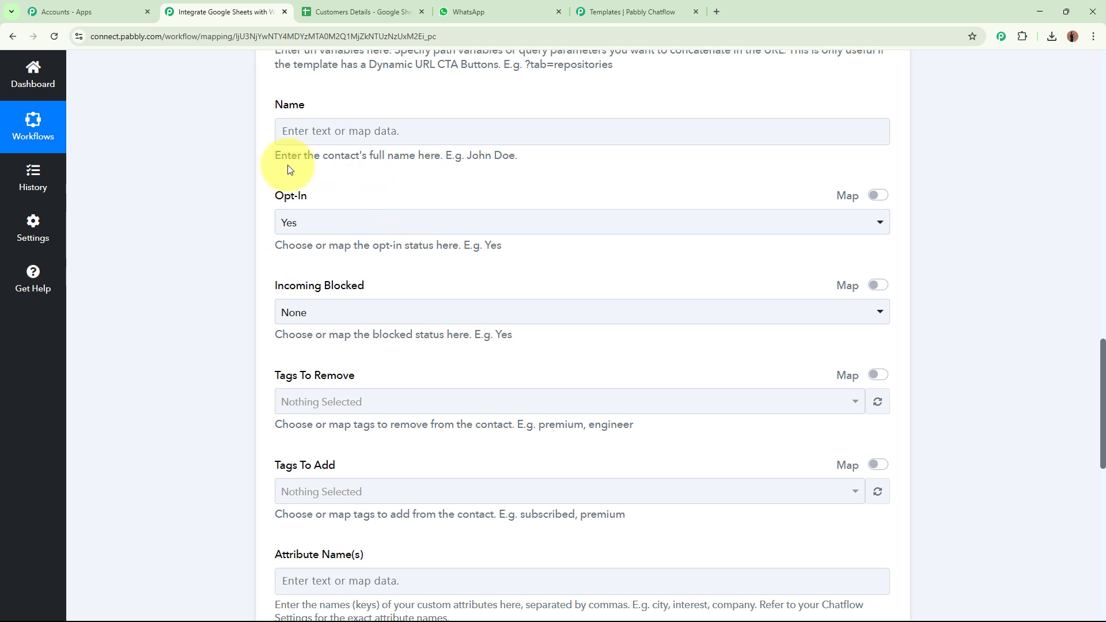
Keep Incoming Blocked set to None.
scroll(170, 198, "down", 2)
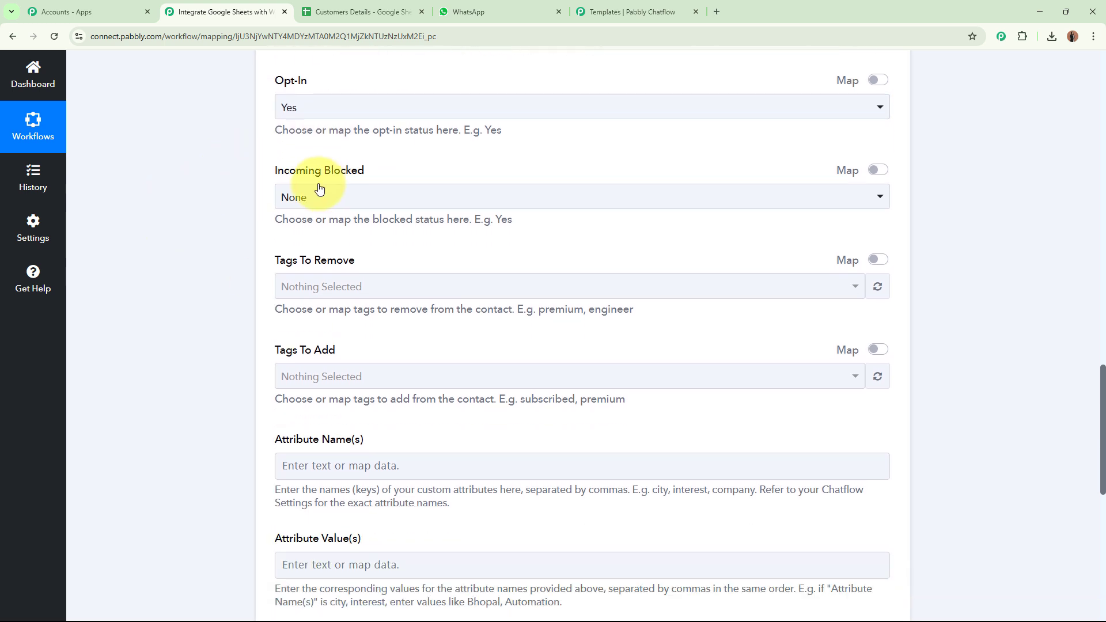
left_click_drag(276, 173, 391, 174)
left_click(370, 198)
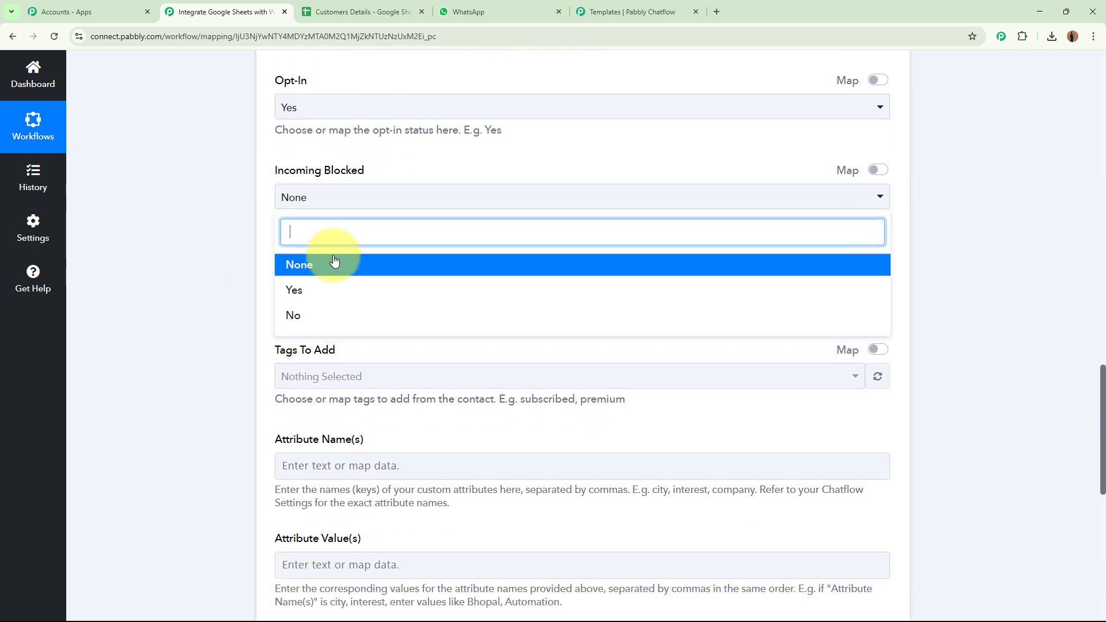
left_click(321, 254)
left_click(209, 212)
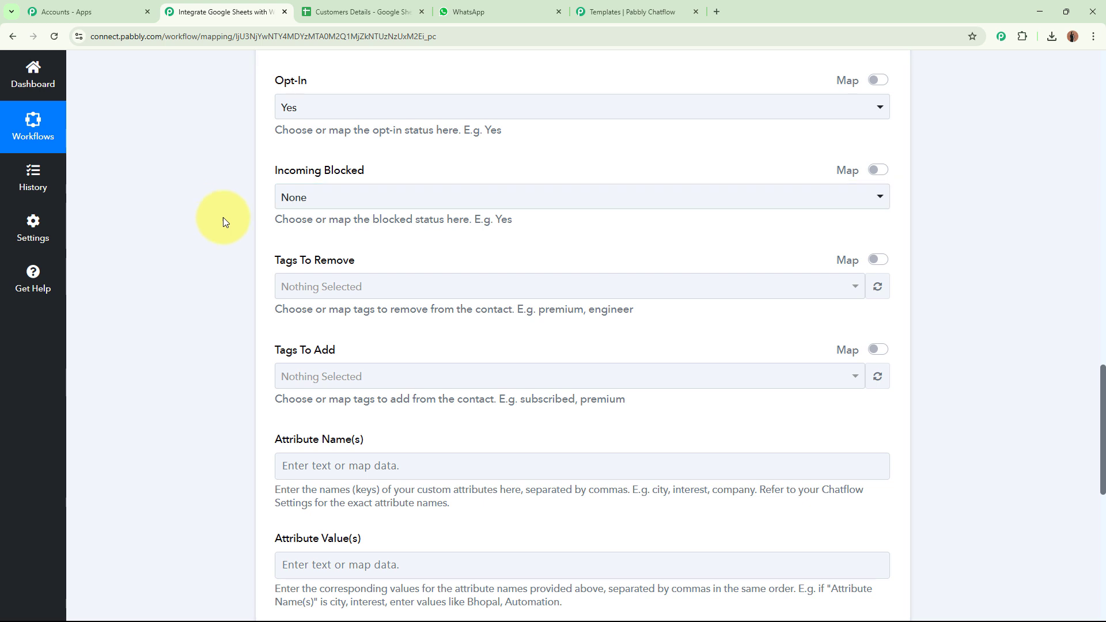
Look over the Tags To Remove, Tags To Add, Attribute Name(s) and Attribute Value(s) fields.
scroll(217, 220, "down", 2)
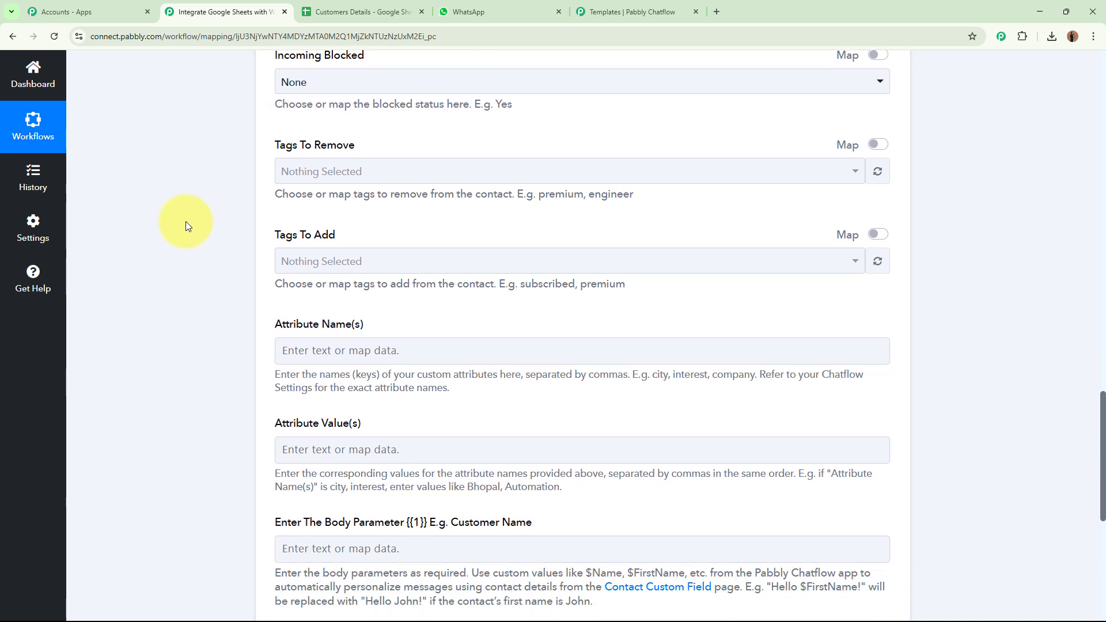
left_click_drag(276, 145, 390, 143)
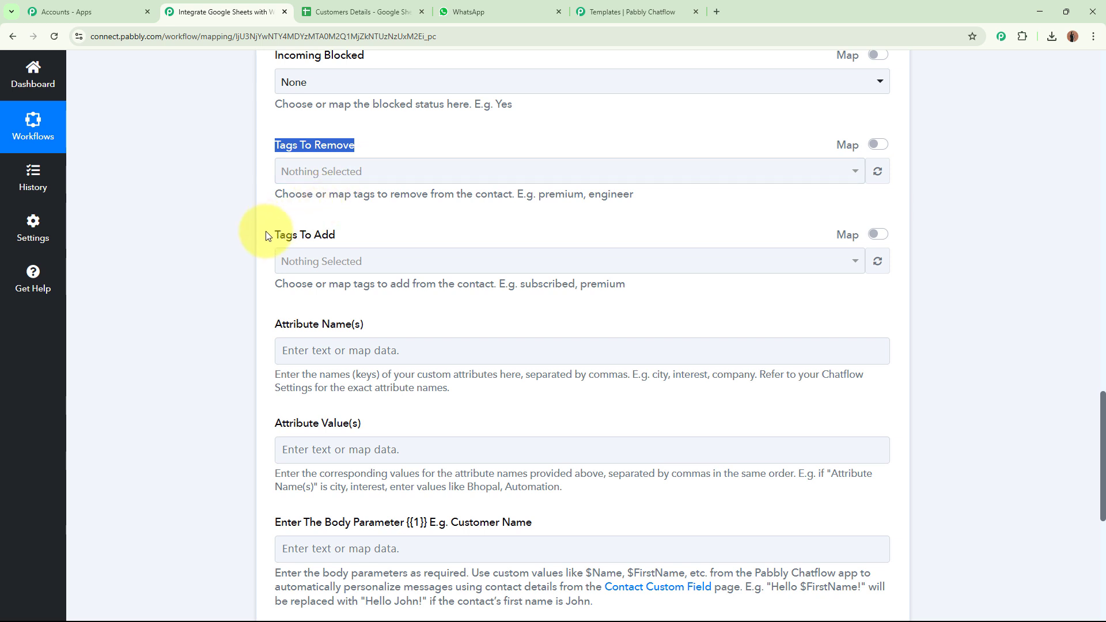
left_click_drag(271, 235, 346, 235)
left_click_drag(260, 317, 389, 324)
left_click_drag(272, 423, 366, 424)
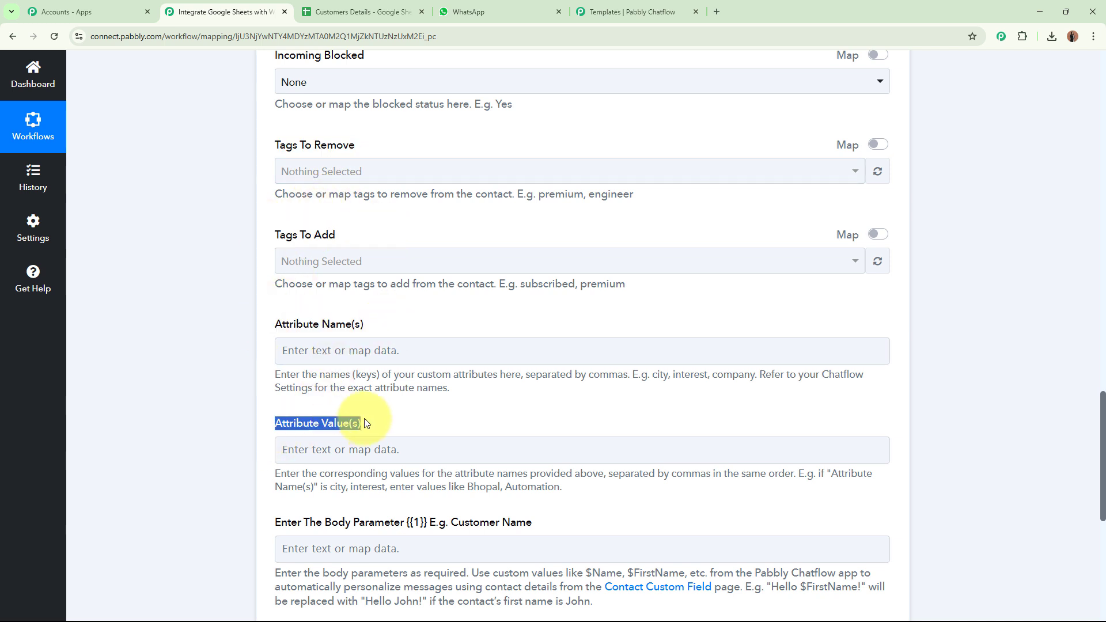
left_click(187, 390)
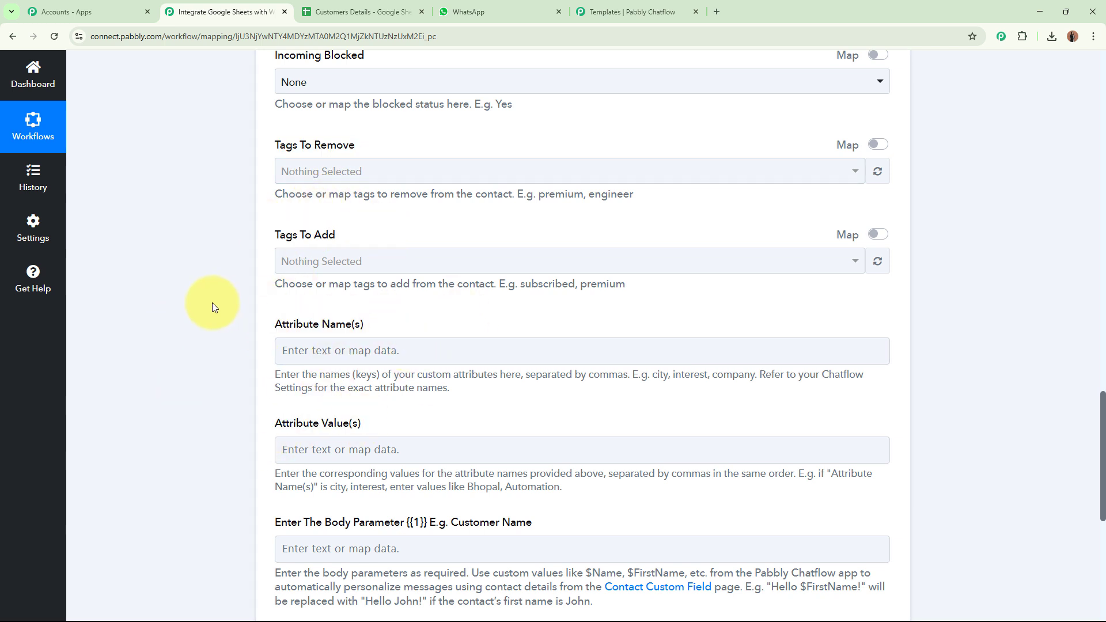
scroll(212, 303, "down", 5)
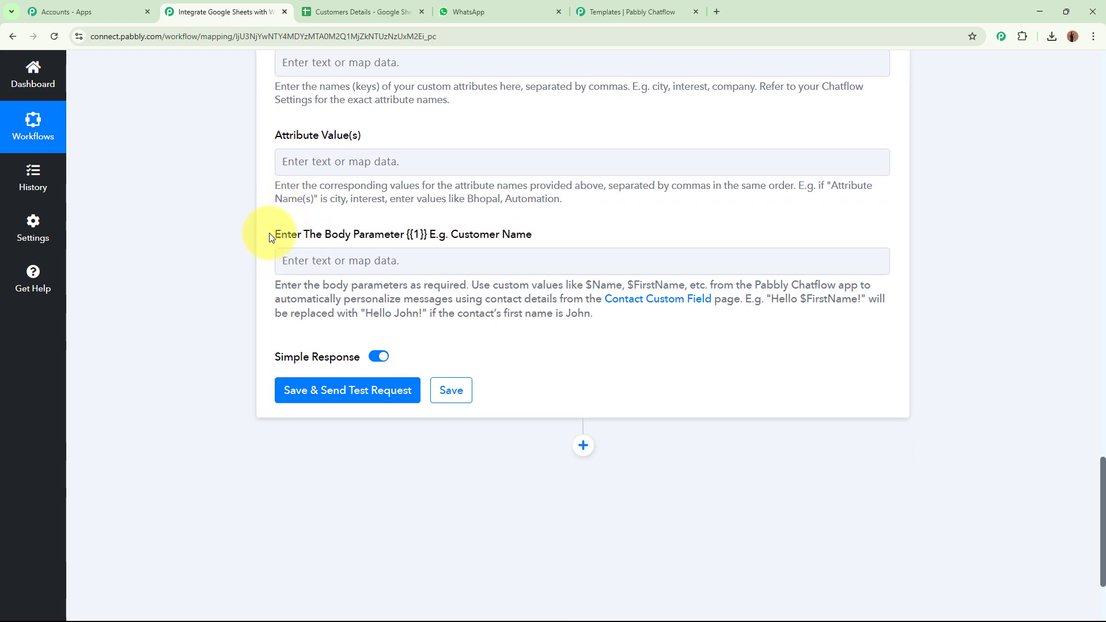
Compare the Body Parameter {{1}} Customer Name label with the welcome_message greeting placeholder.
left_click_drag(277, 236, 546, 234)
left_click(440, 237)
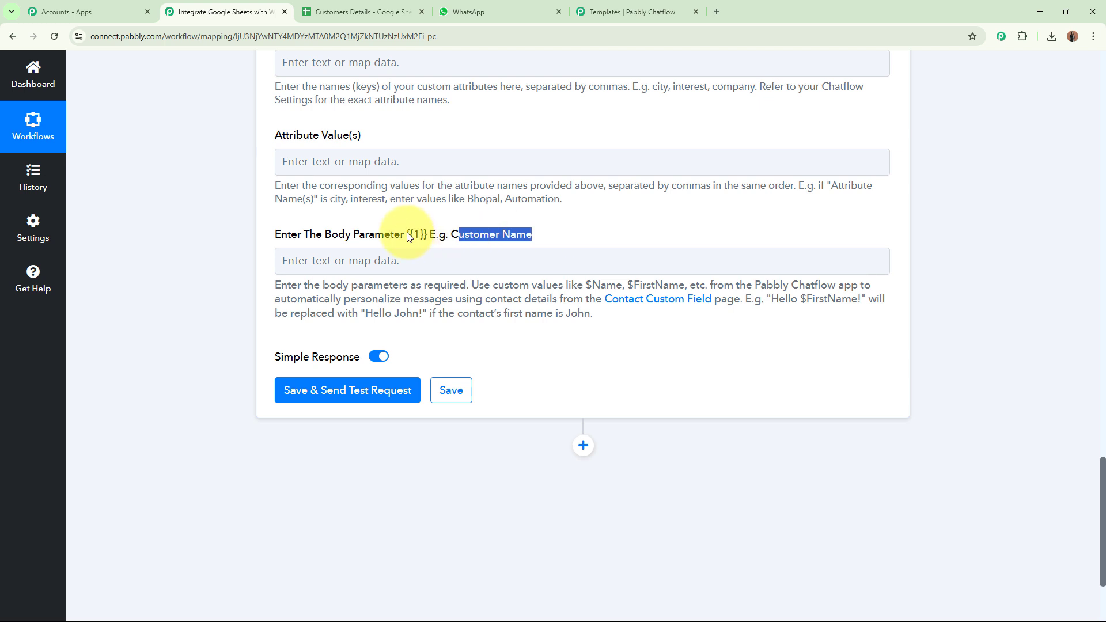
left_click_drag(408, 236, 426, 232)
left_click(603, 21)
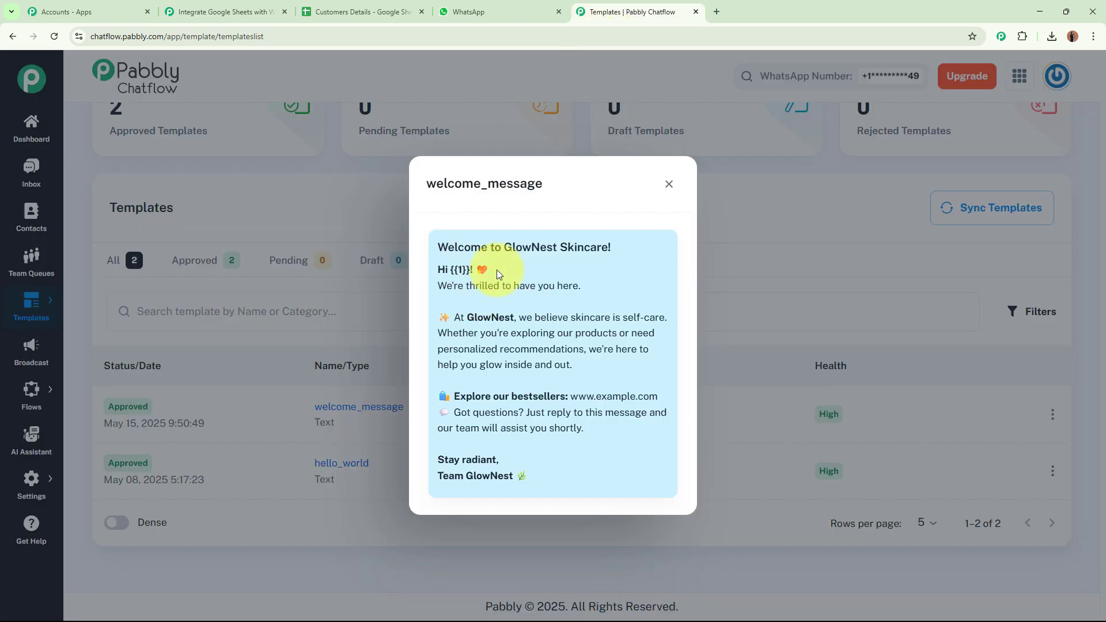
left_click_drag(452, 268, 470, 271)
left_click(219, 12)
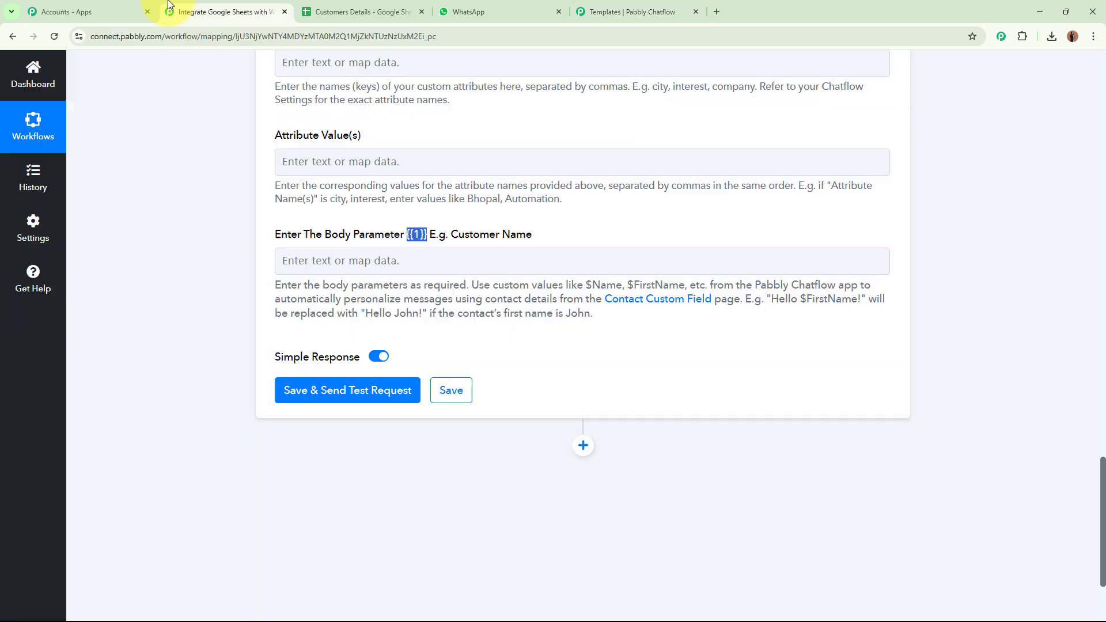
Map the sheet row's First Name and Last Name into Body Parameter {{1}}.
left_click(311, 260)
left_click(425, 373)
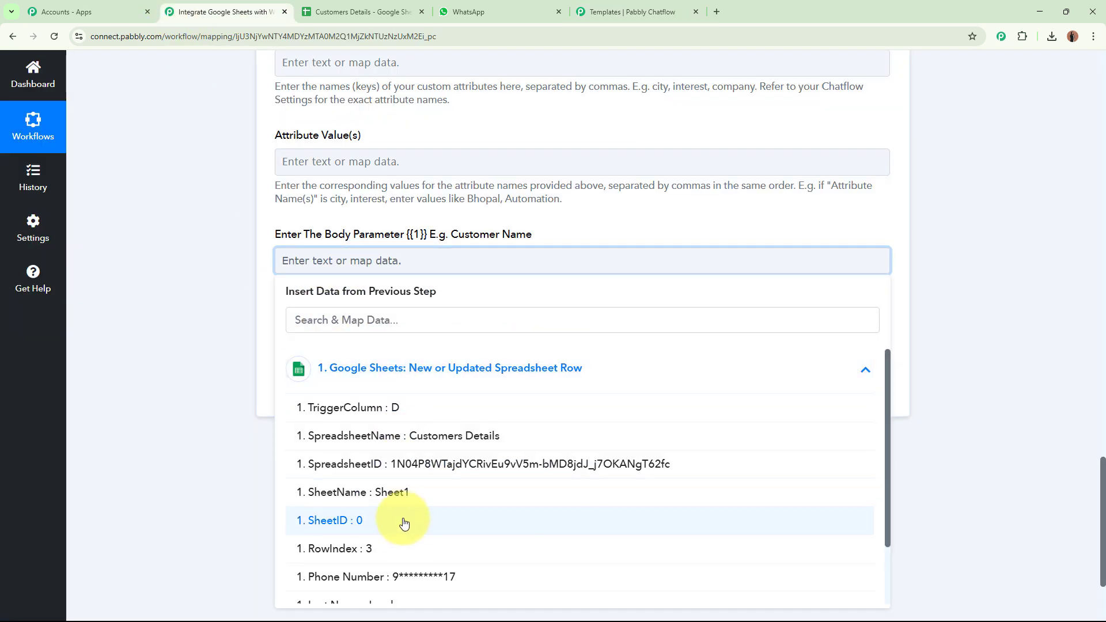
scroll(403, 518, "down", 3)
left_click(403, 563)
left_click(403, 478)
left_click(172, 334)
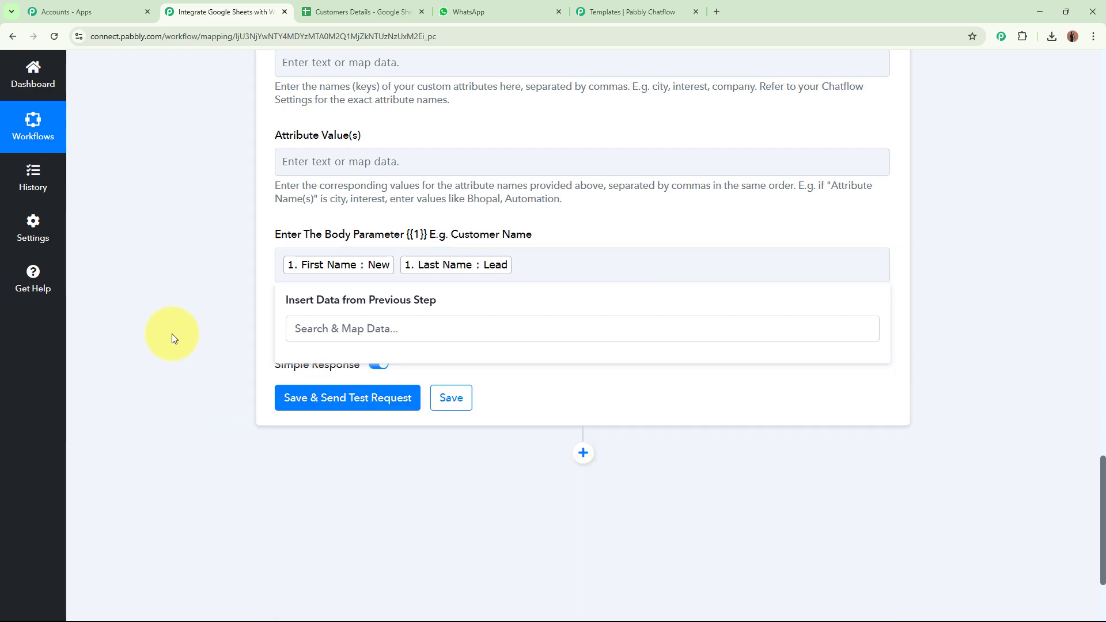
left_click(369, 276)
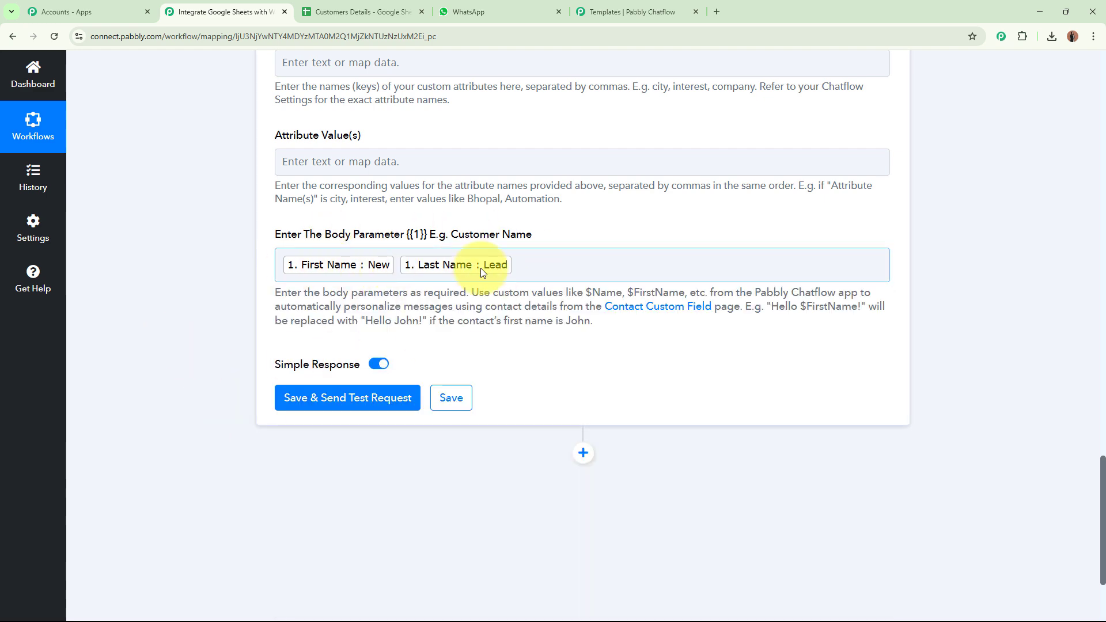
left_click(649, 11)
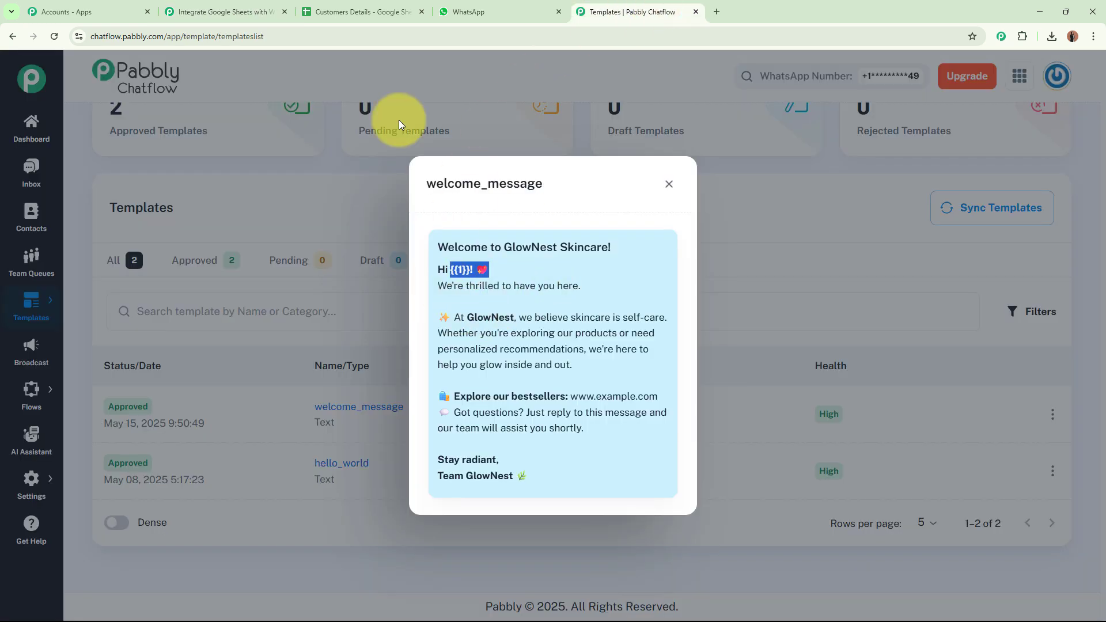
left_click(253, 11)
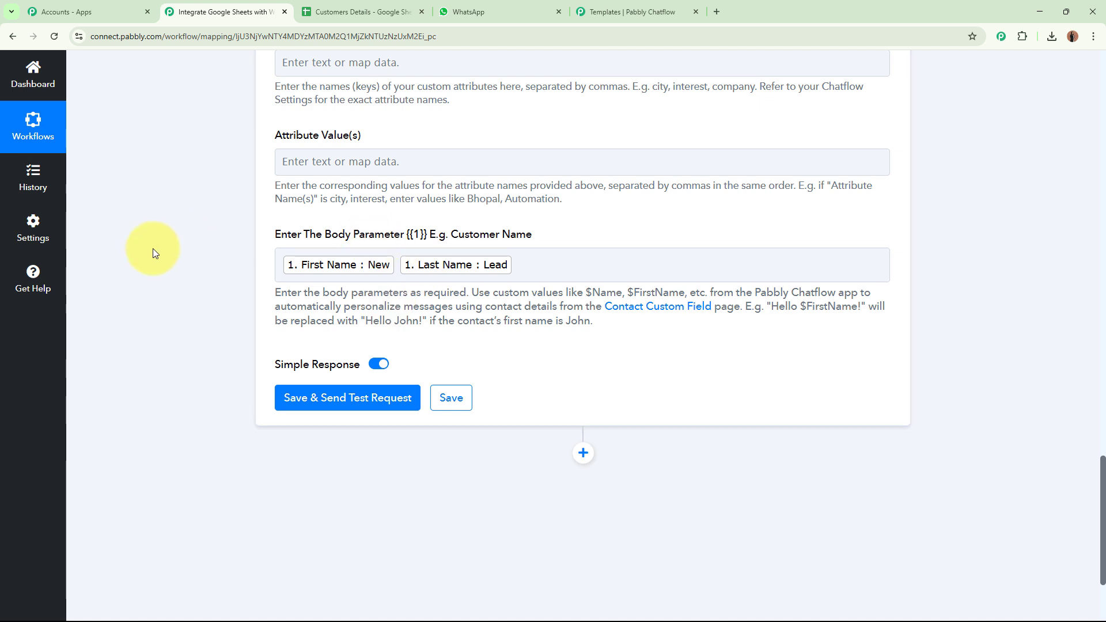
Check the data in the Customers Details sheet.
scroll(154, 248, "down", 3)
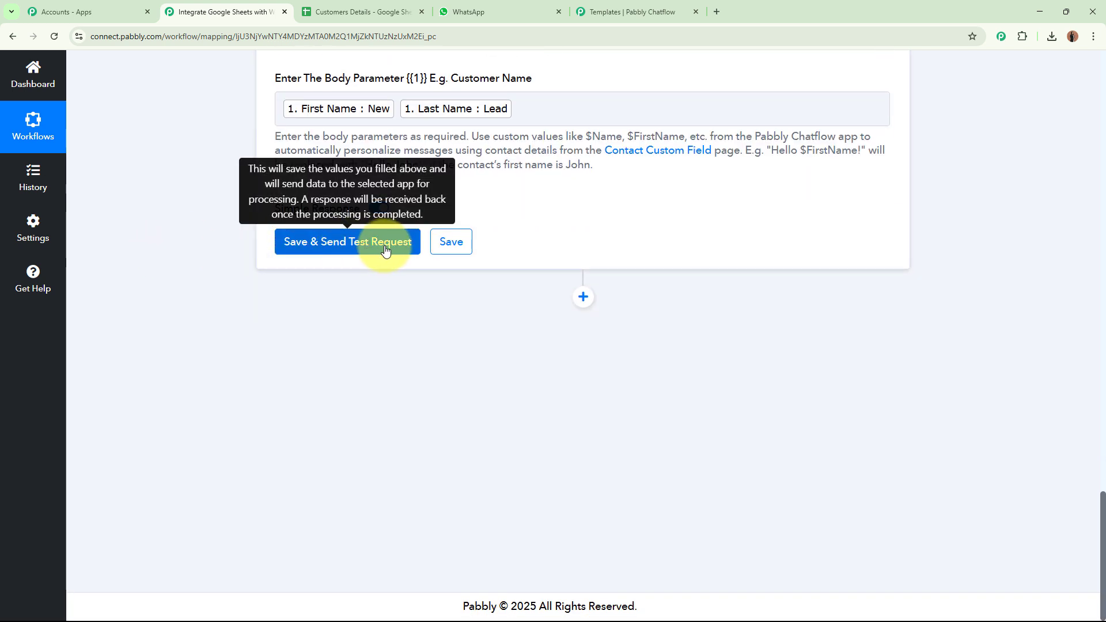
scroll(385, 248, "up", 18)
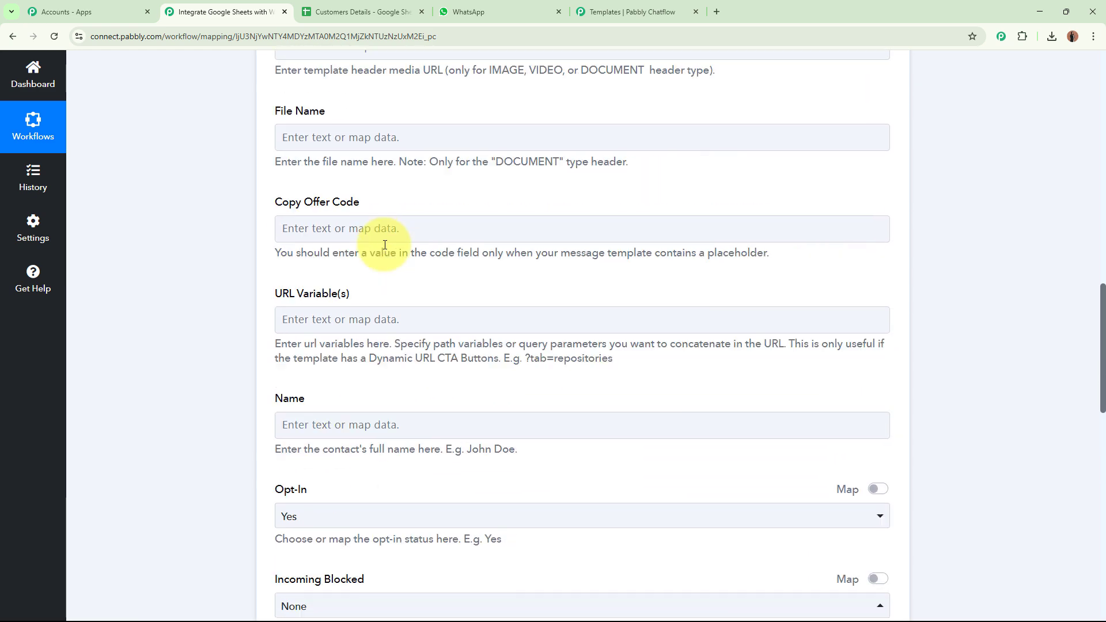
scroll(384, 245, "up", 7)
left_click(349, 12)
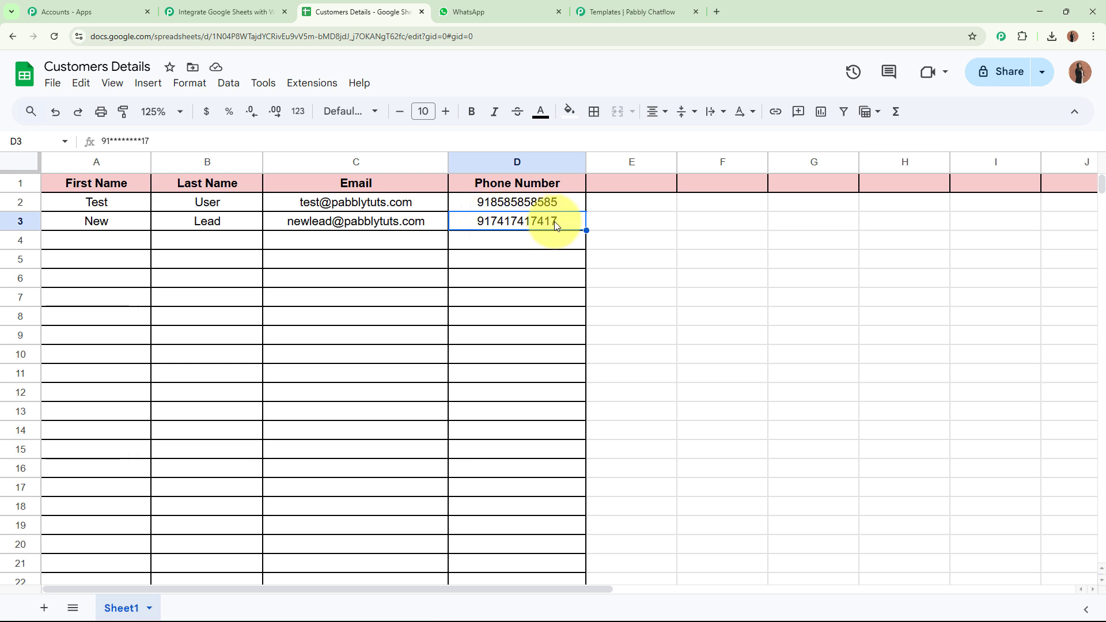
left_click(212, 5)
Delete the mapped Phone Number tag from Recipient Mobile Number with Backspace.
scroll(204, 186, "up", 5)
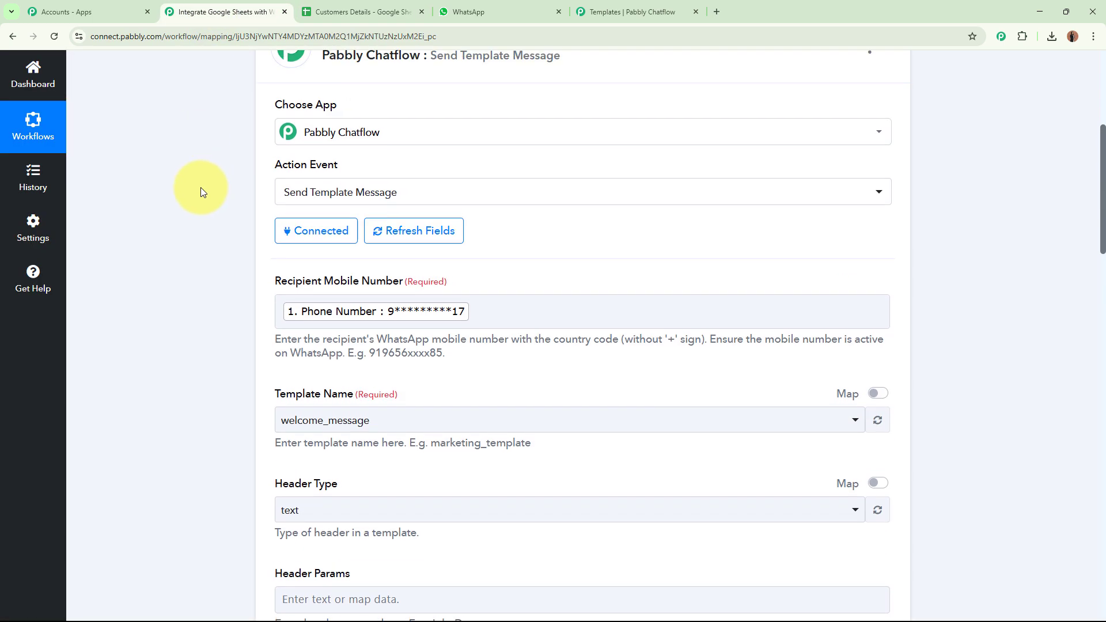
left_click(528, 312)
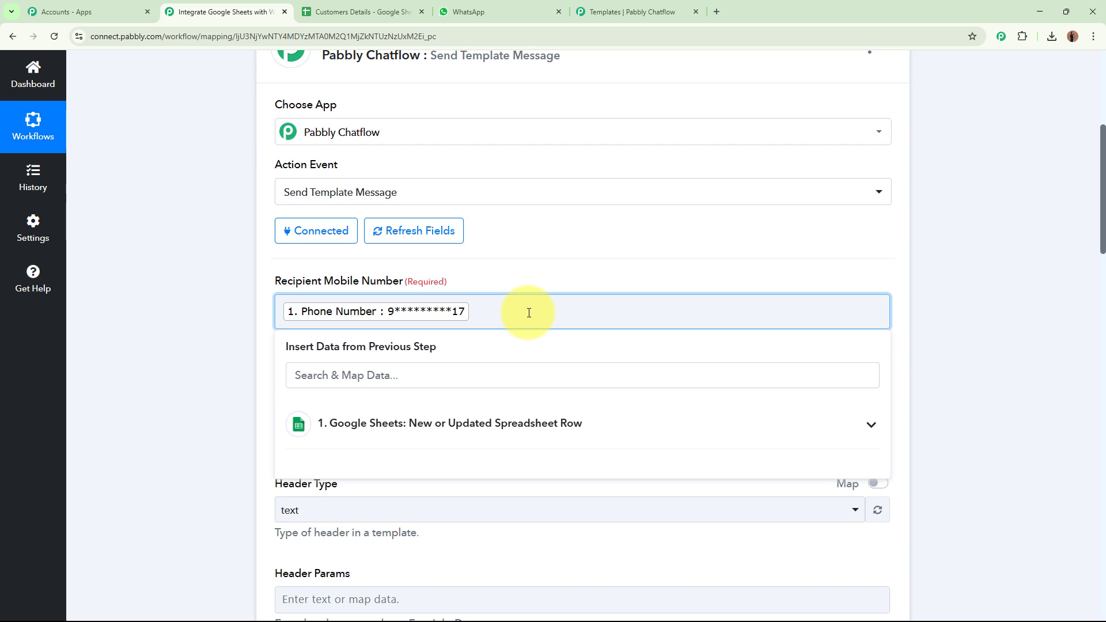
key("BackSpace")
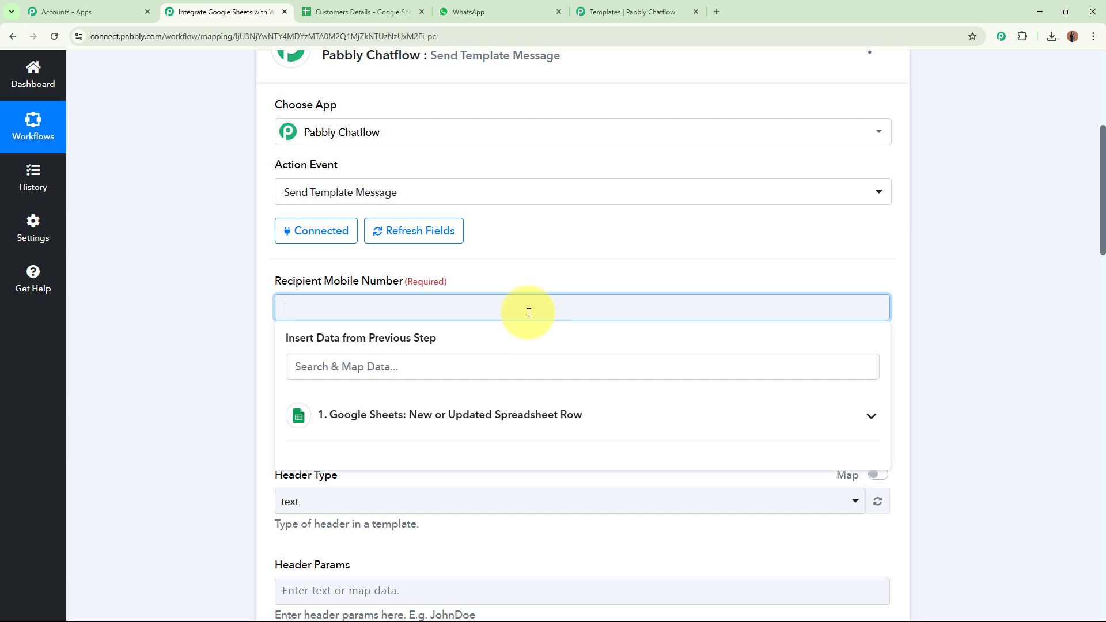
left_click(182, 347)
scroll(182, 347, "down", 20)
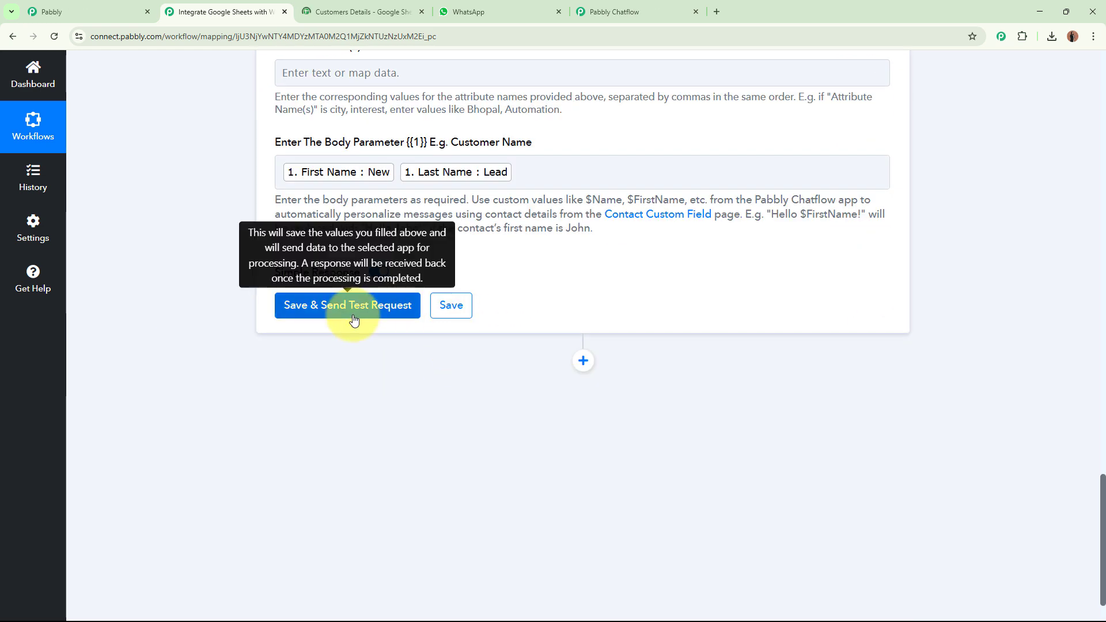
Send a test request for the Chatflow step and confirm the success and 'Message sent' response.
left_click(354, 317)
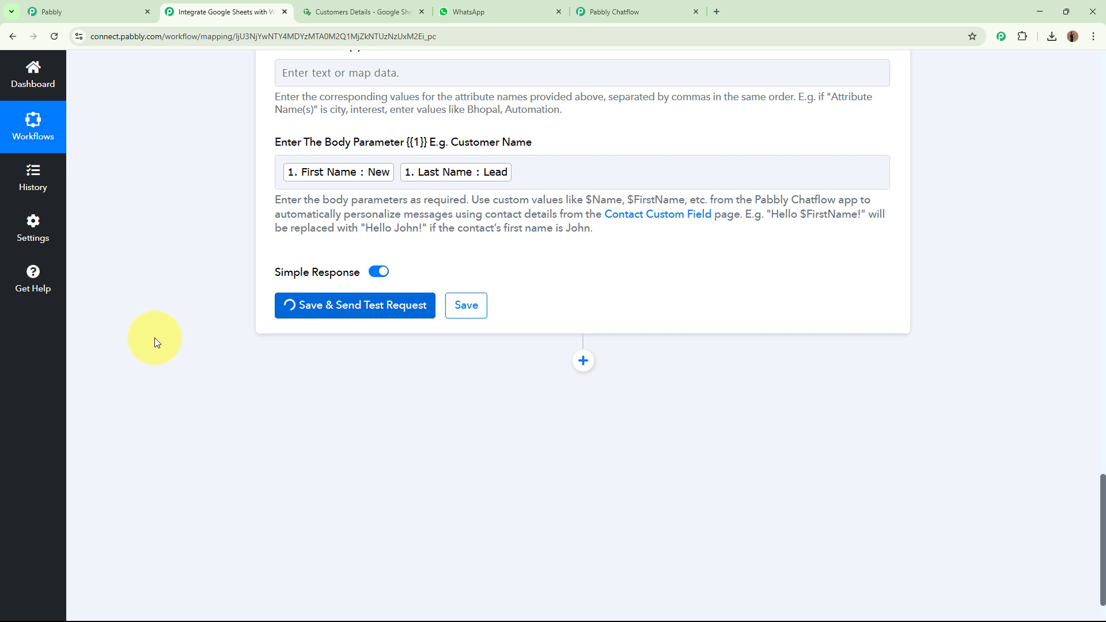
scroll(171, 339, "down", 2)
scroll(172, 341, "down", 2)
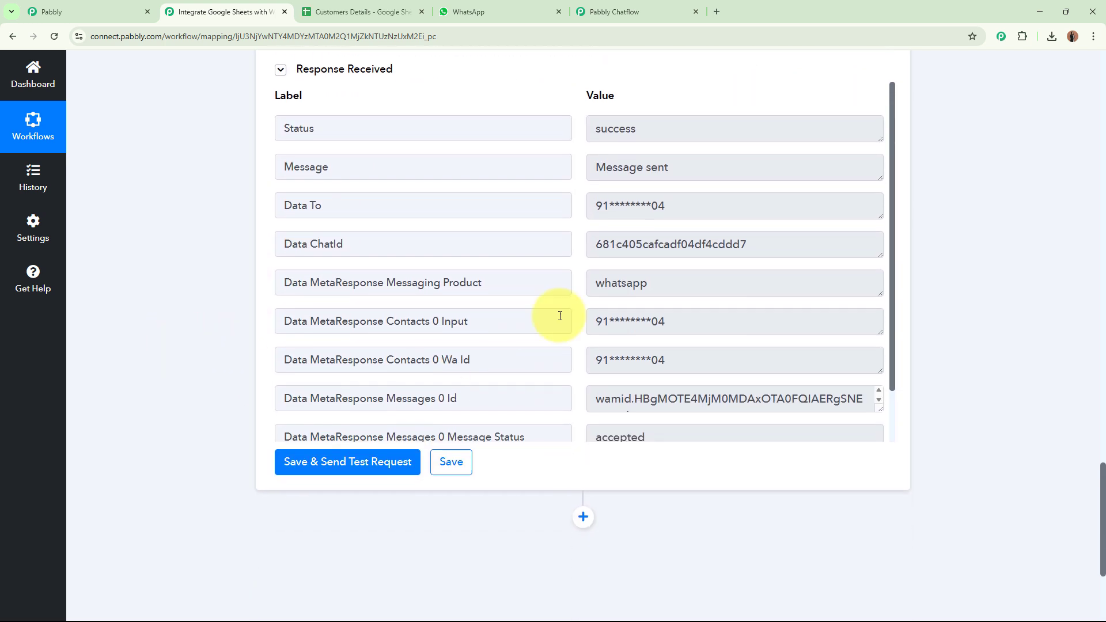
left_click_drag(636, 128, 568, 128)
left_click_drag(715, 170, 538, 163)
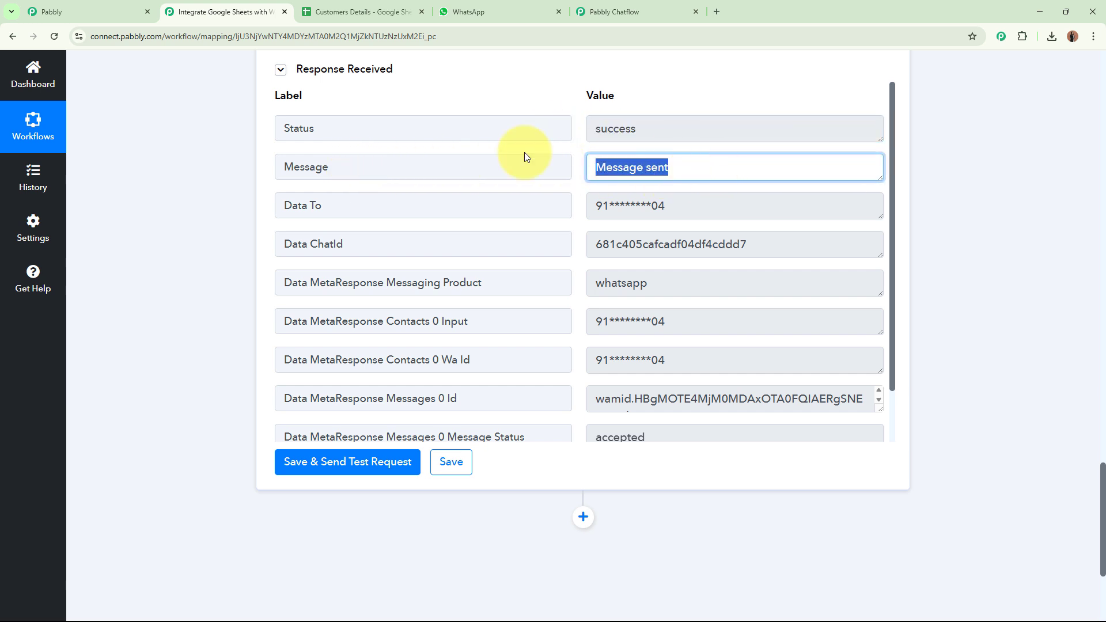
left_click(541, 144)
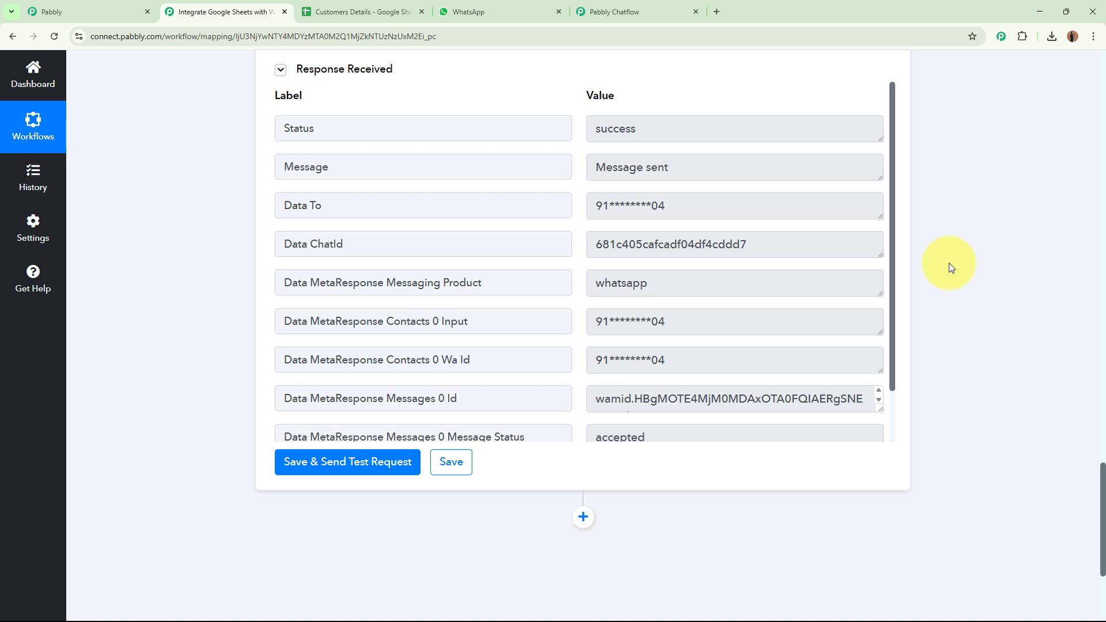
Open the Pabbly Chatflow Bot chat and point out the 'Hi New Lead!' personalised greeting.
left_click(490, 11)
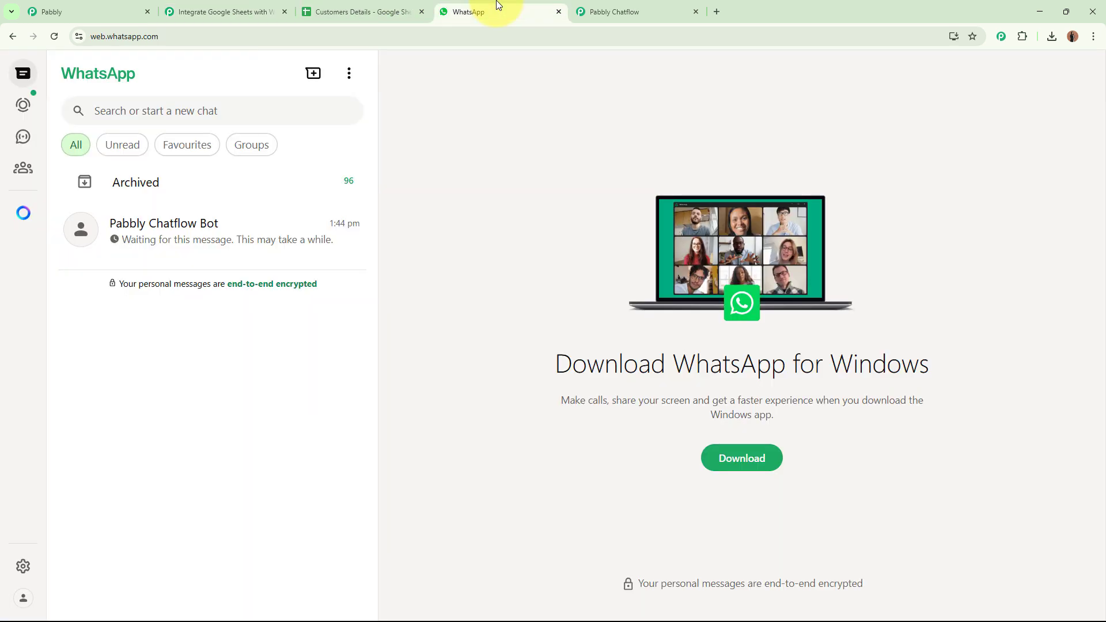
left_click(250, 224)
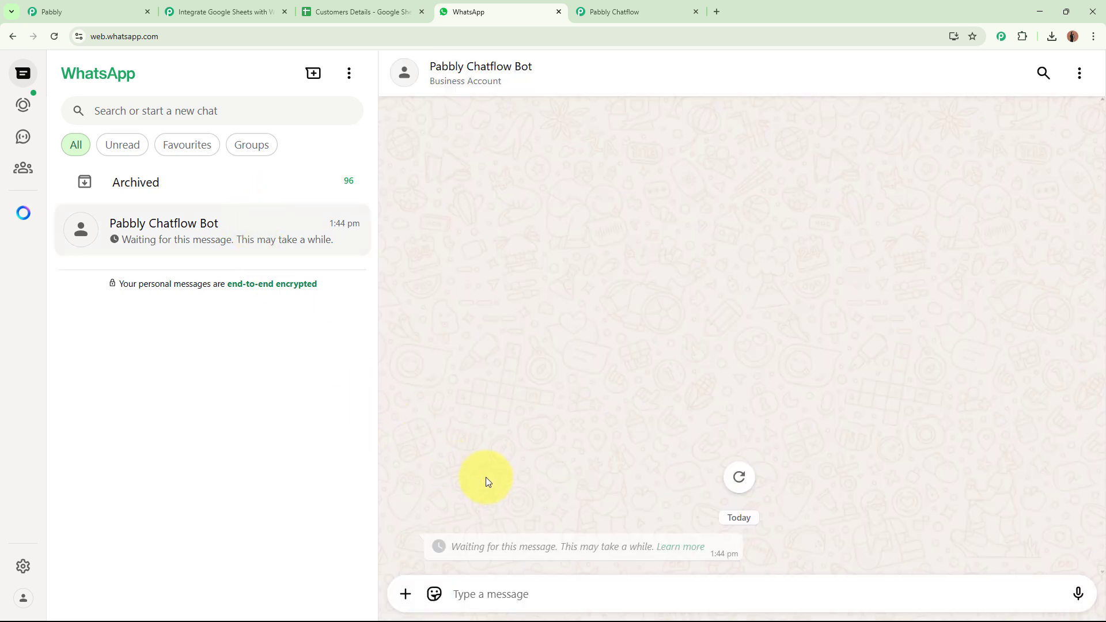
left_click_drag(430, 349, 540, 552)
left_click(539, 551)
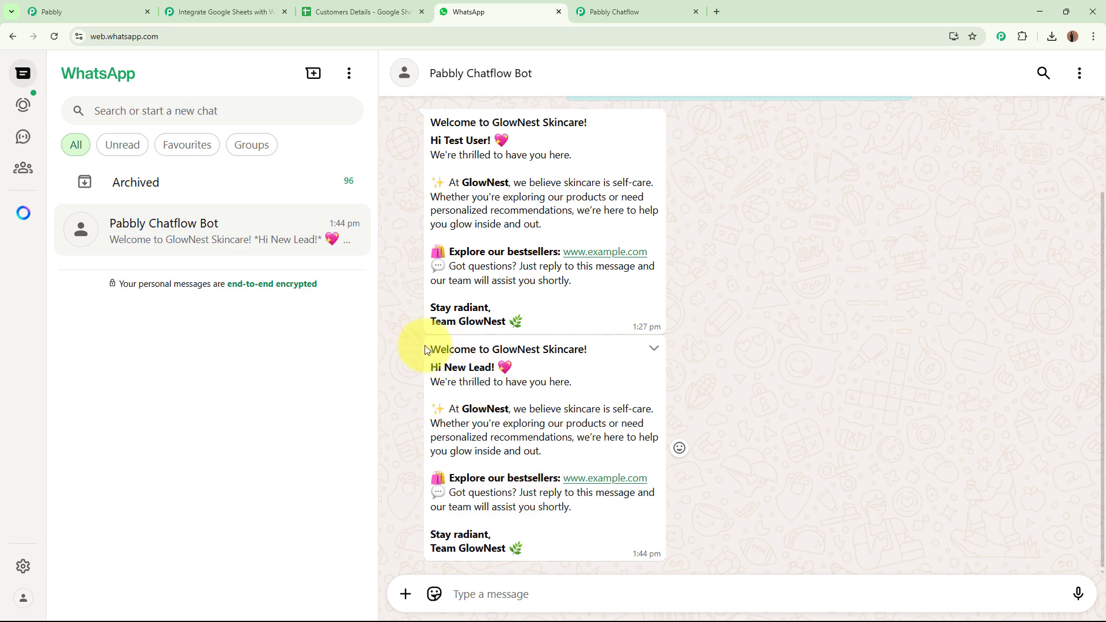
left_click_drag(429, 349, 587, 349)
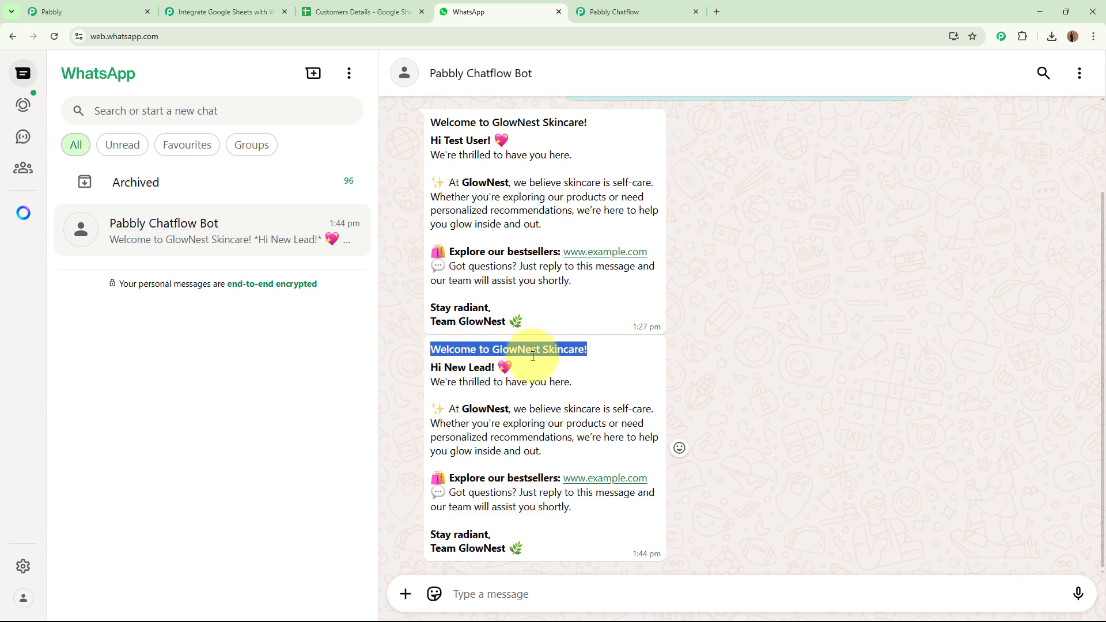
left_click(449, 366)
triple_click(450, 366)
left_click(452, 368)
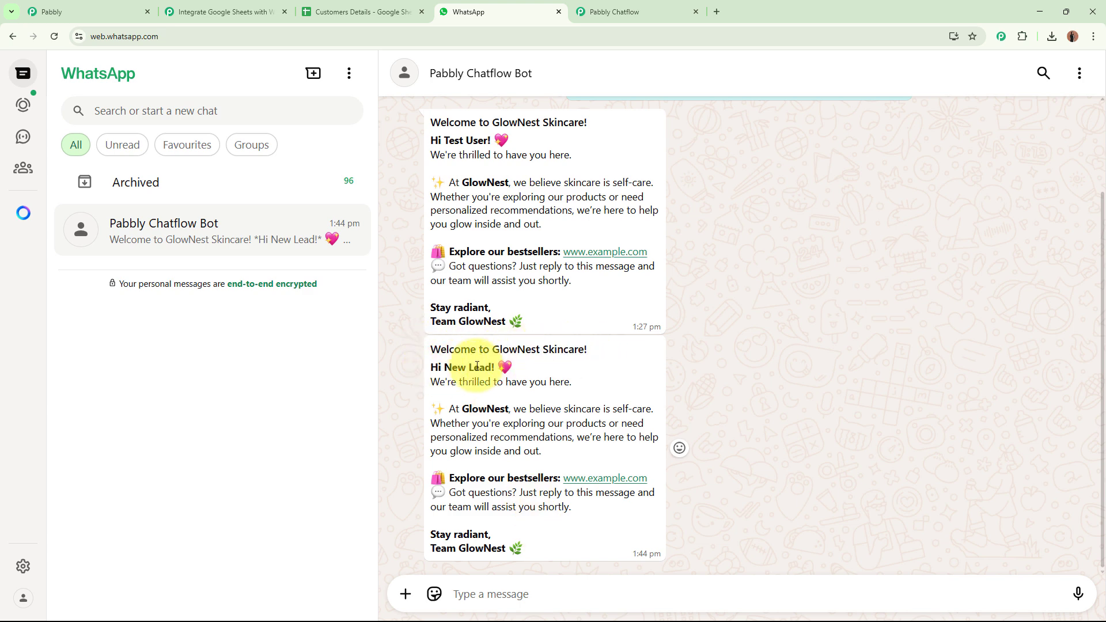
left_click_drag(444, 367, 496, 367)
In the Customers Details sheet, show the Last Name 'Lead' in B3 at 125% zoom.
left_click(413, 11)
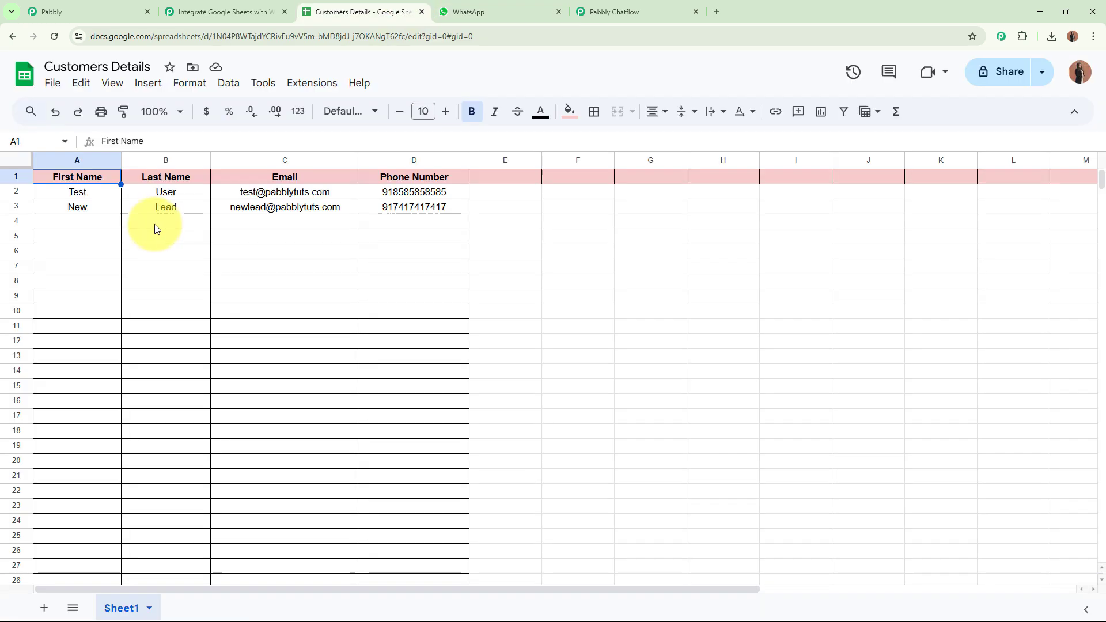
left_click(175, 209)
left_click(171, 111)
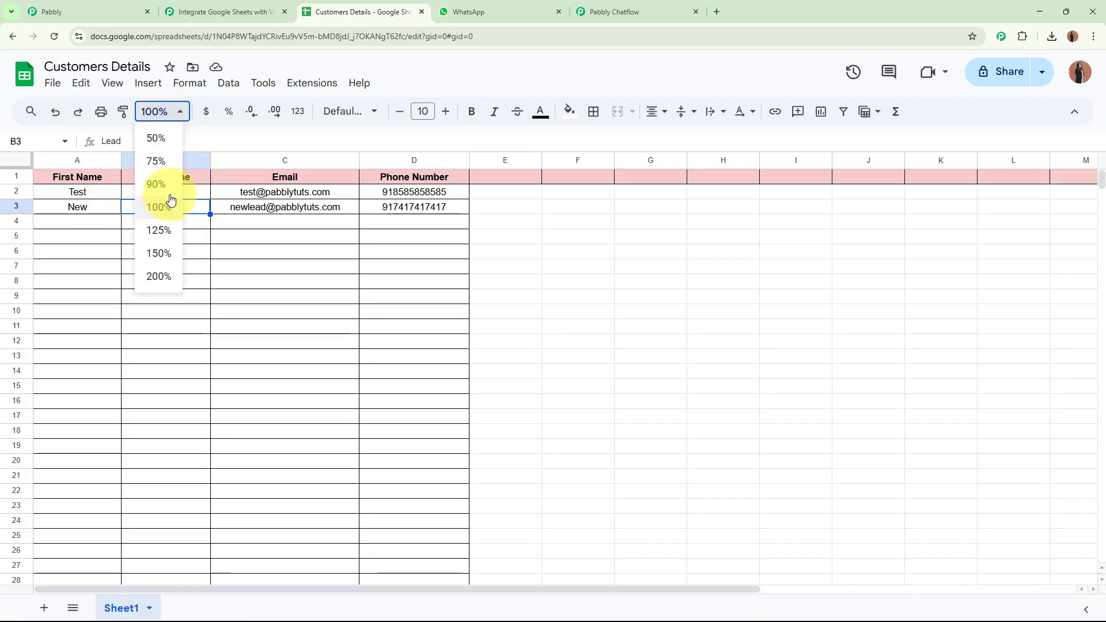
left_click(161, 232)
Back in WhatsApp, highlight the rest of the GlowNest welcome message body.
left_click(490, 11)
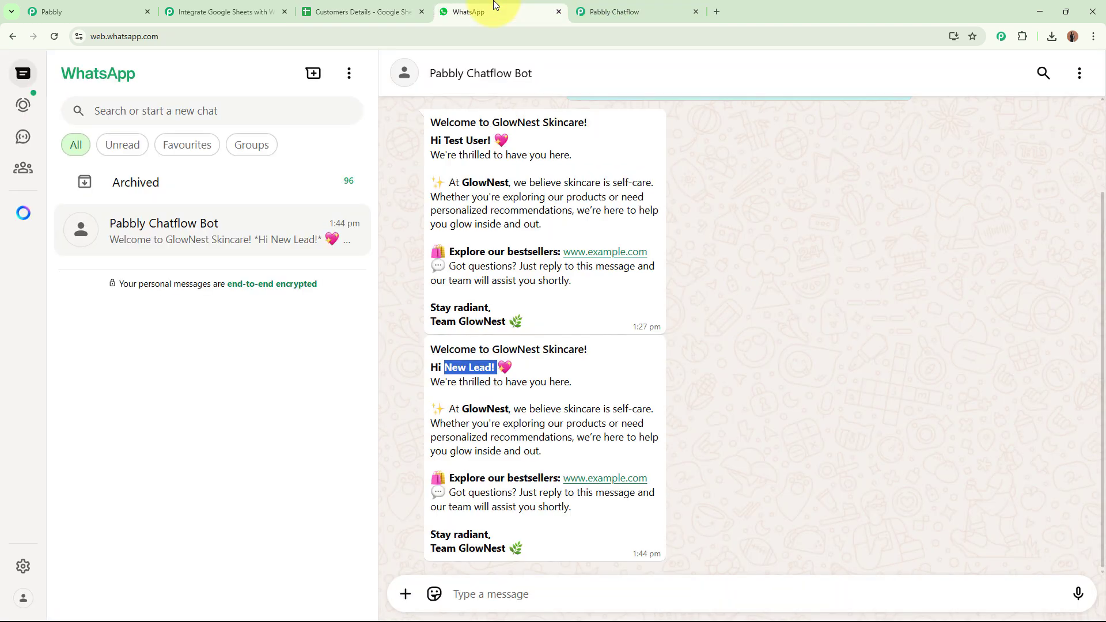
left_click_drag(429, 381, 568, 557)
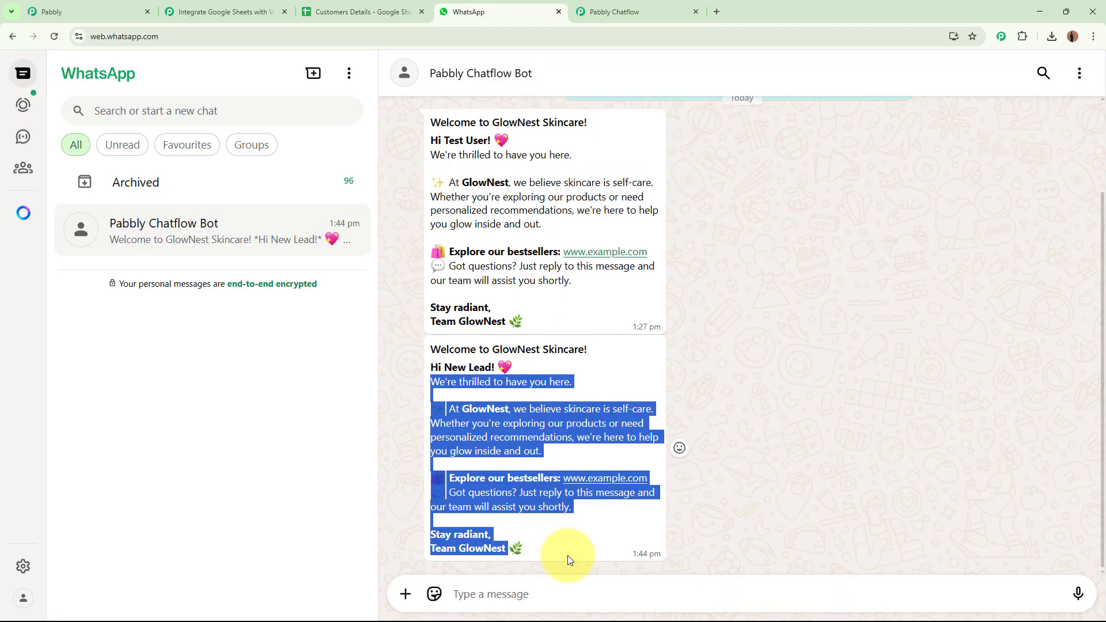
left_click(567, 551)
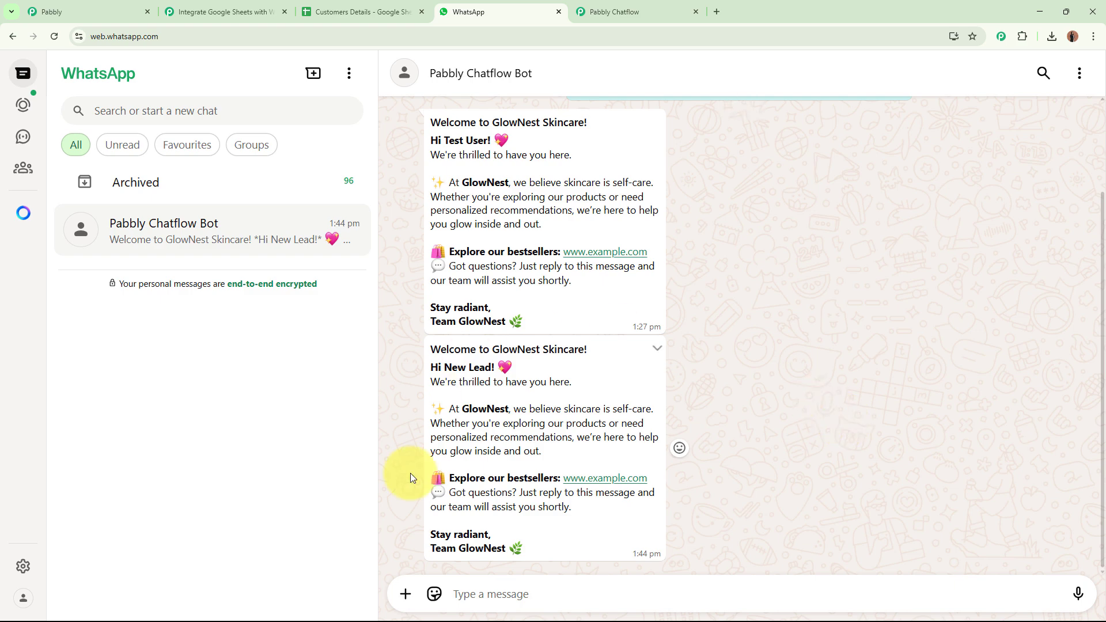
Collapse the Pabbly Chatflow Send Template Message action in the workflow.
left_click(222, 12)
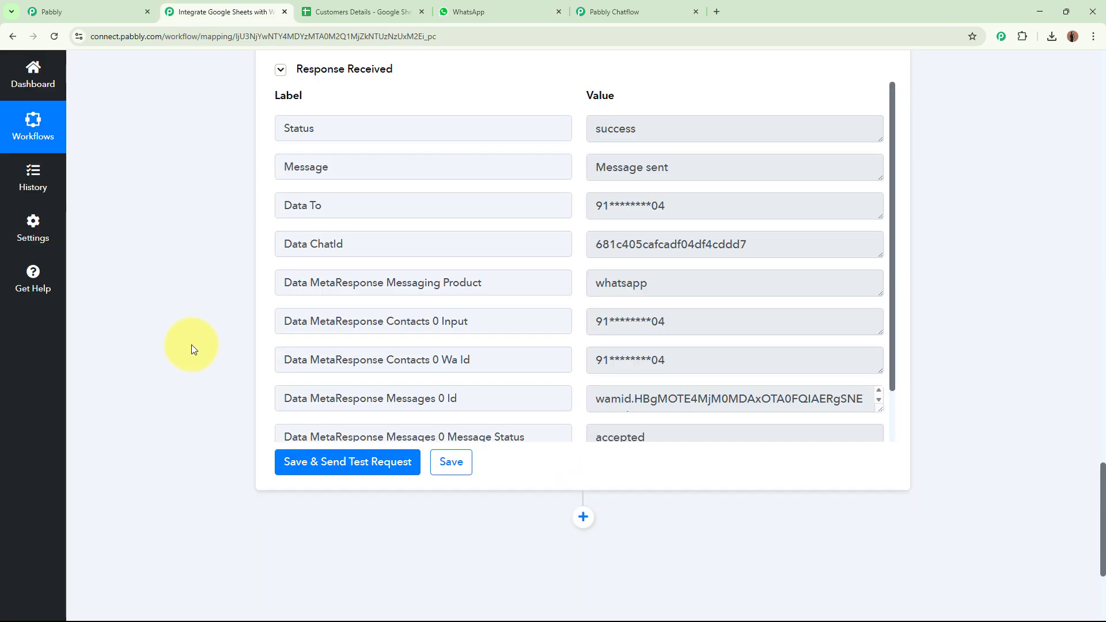
scroll(190, 348, "up", 20)
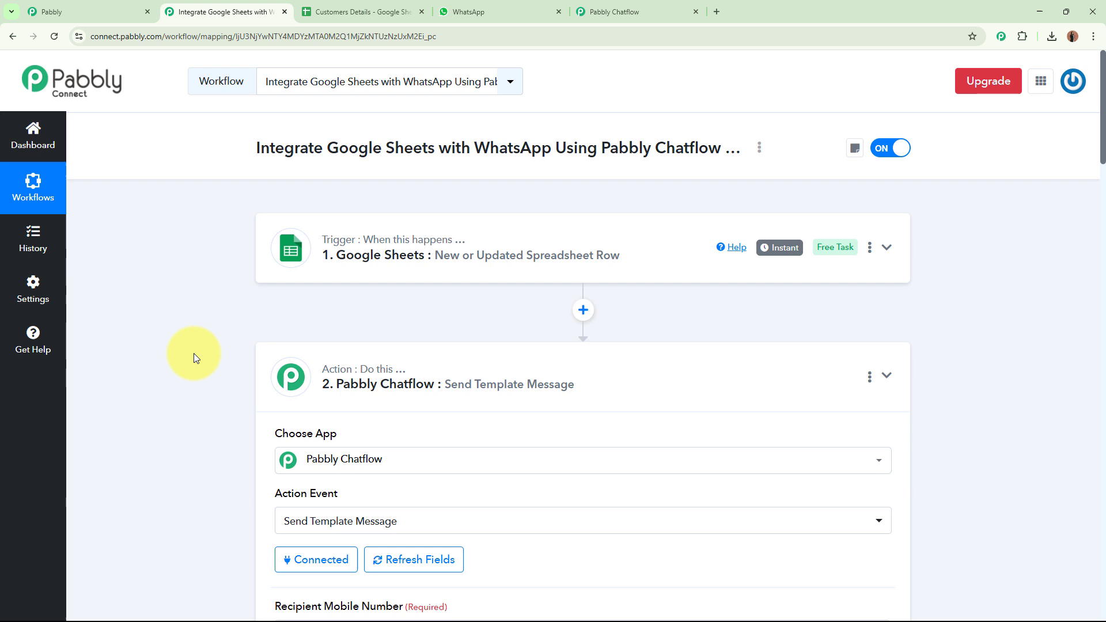
left_click(625, 375)
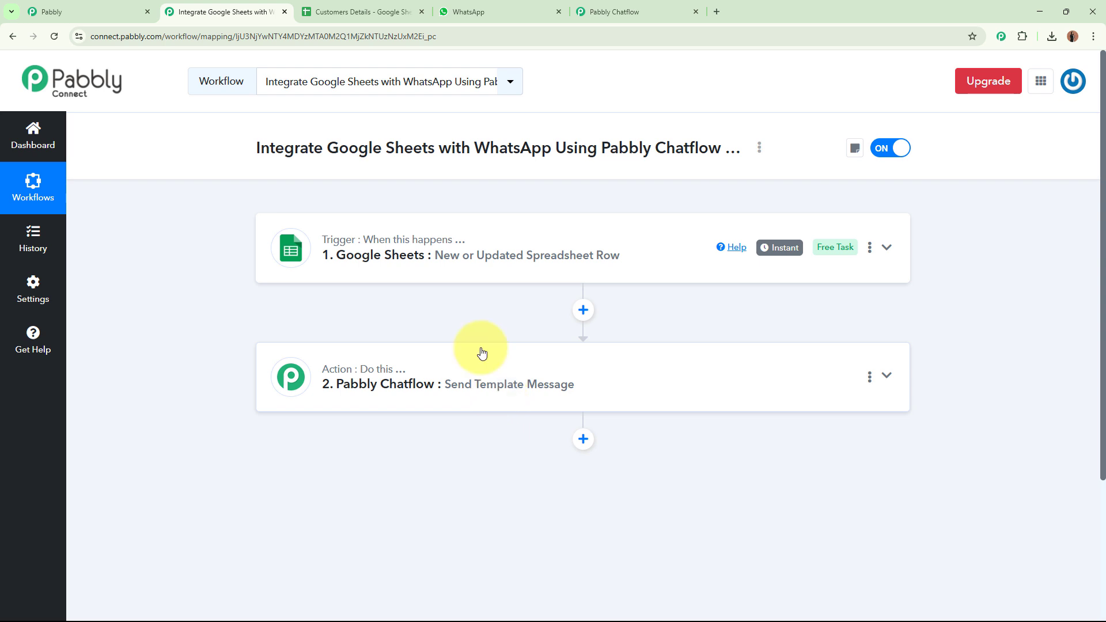
Point out the empty row 4 (A4:D4) in the Customers Details sheet, then return to the workflow.
left_click(365, 11)
left_click_drag(95, 247, 572, 245)
left_click(673, 318)
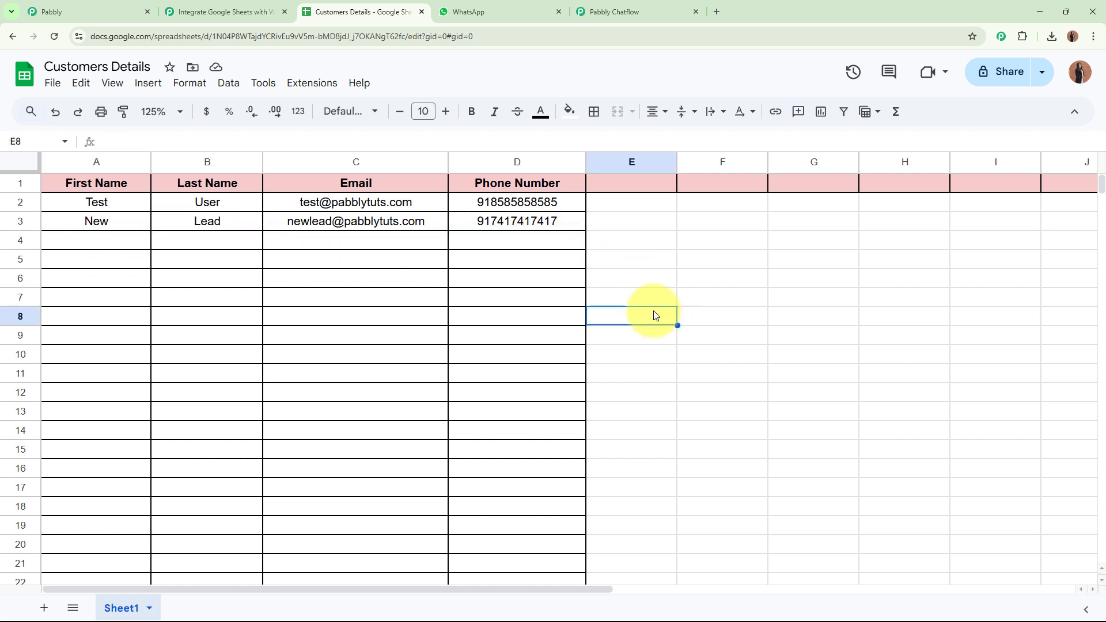
left_click(242, 12)
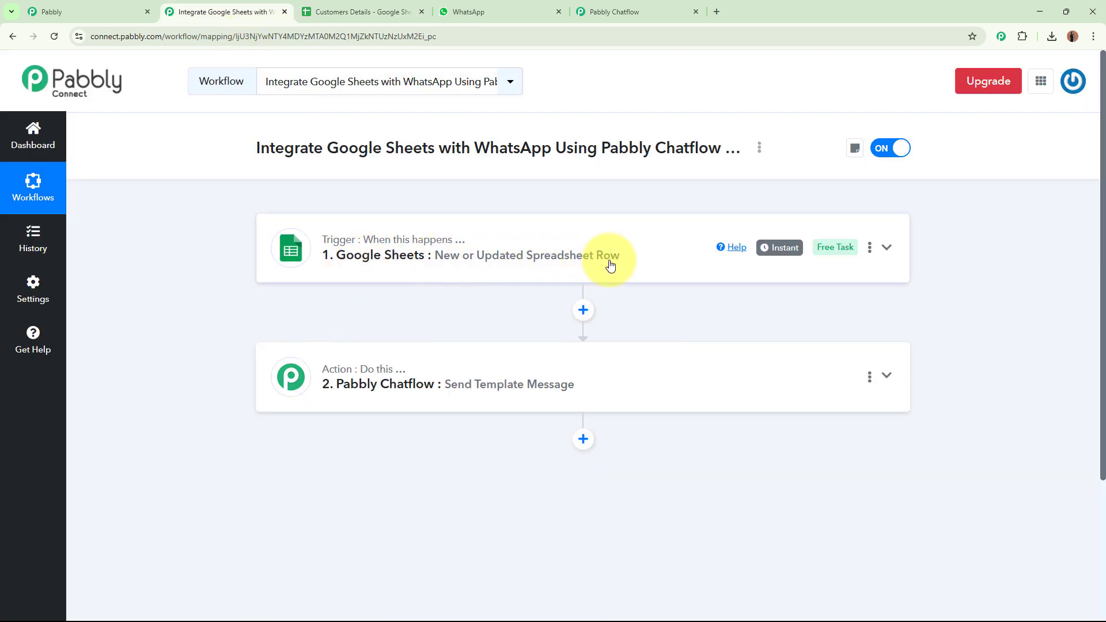